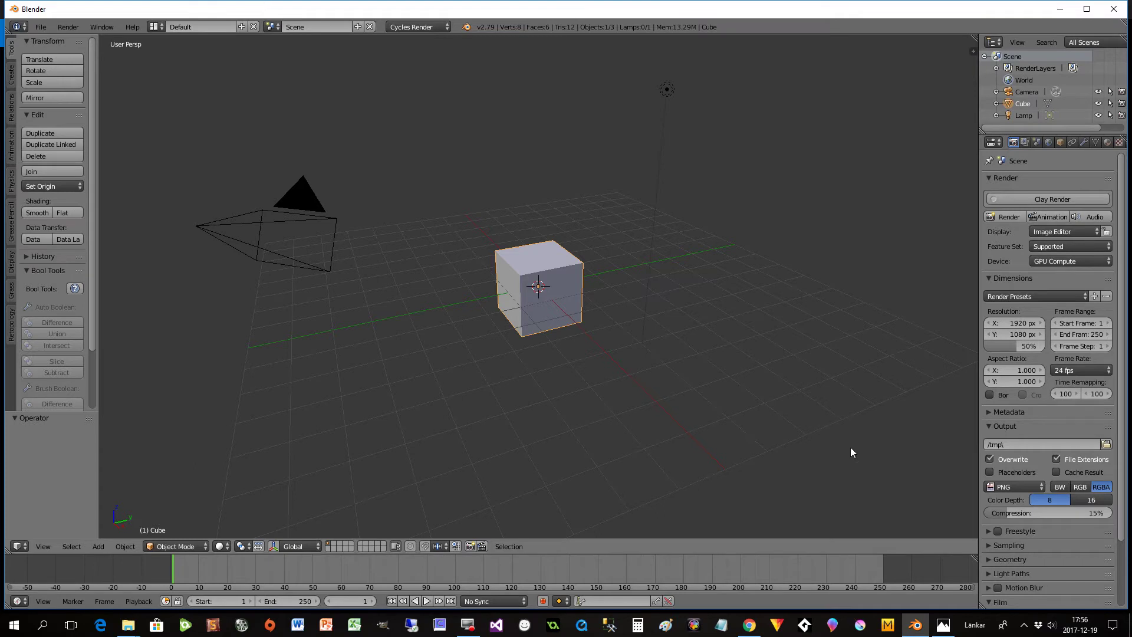
# - Open the reference photo brio-labyrint.jpg of the wooden labyrinth game in Photos
pyautogui.click(944, 625)
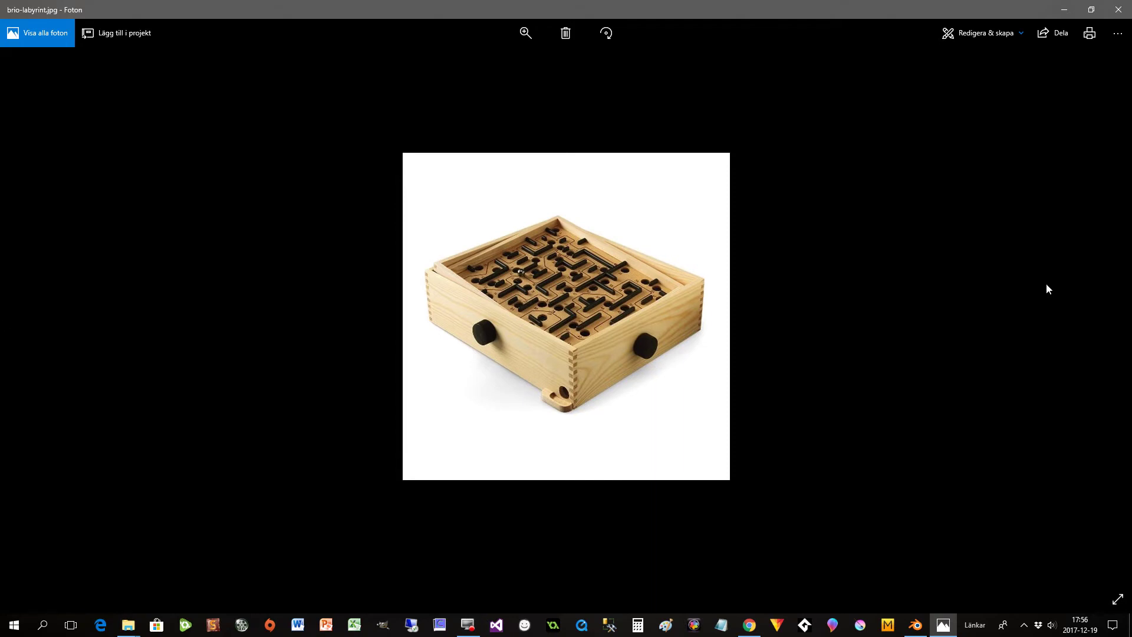
# - Preview the finished render labyrinth_Plane.png, then go back to the default Blender scene
pyautogui.click(1114, 316)
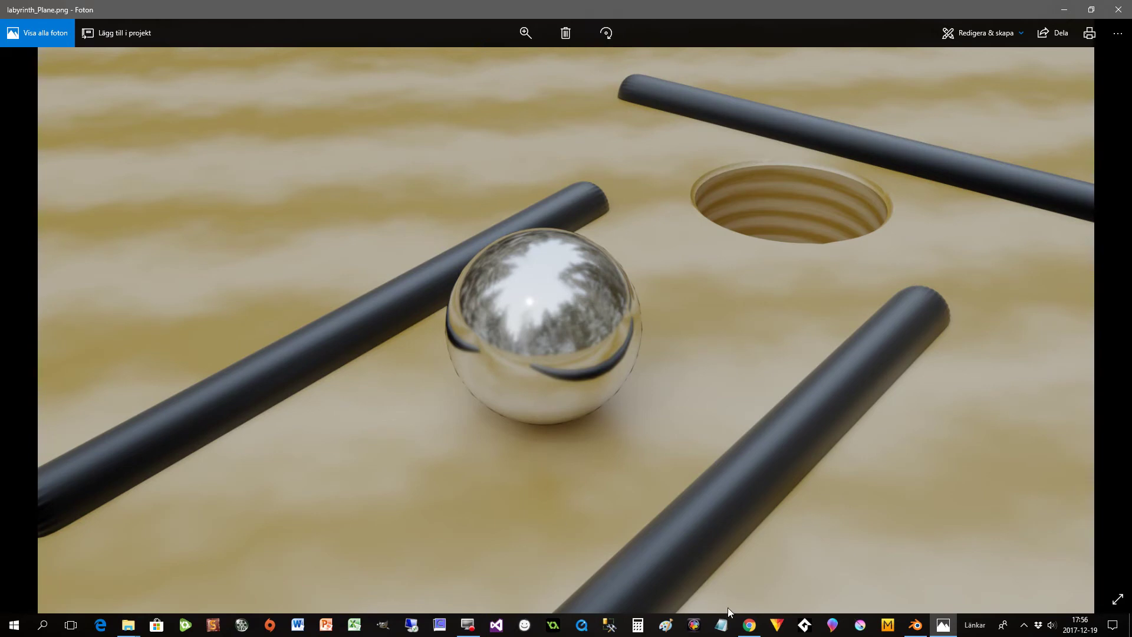
pyautogui.click(916, 624)
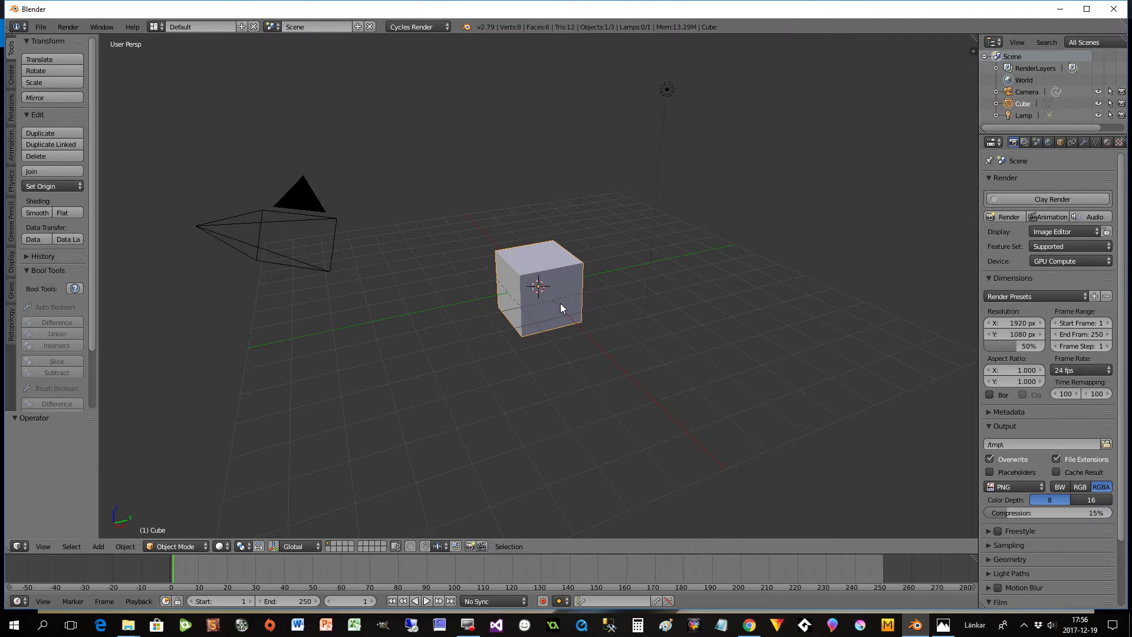
# - Delete the default cube and add a UV sphere in its place
pyautogui.press('x')
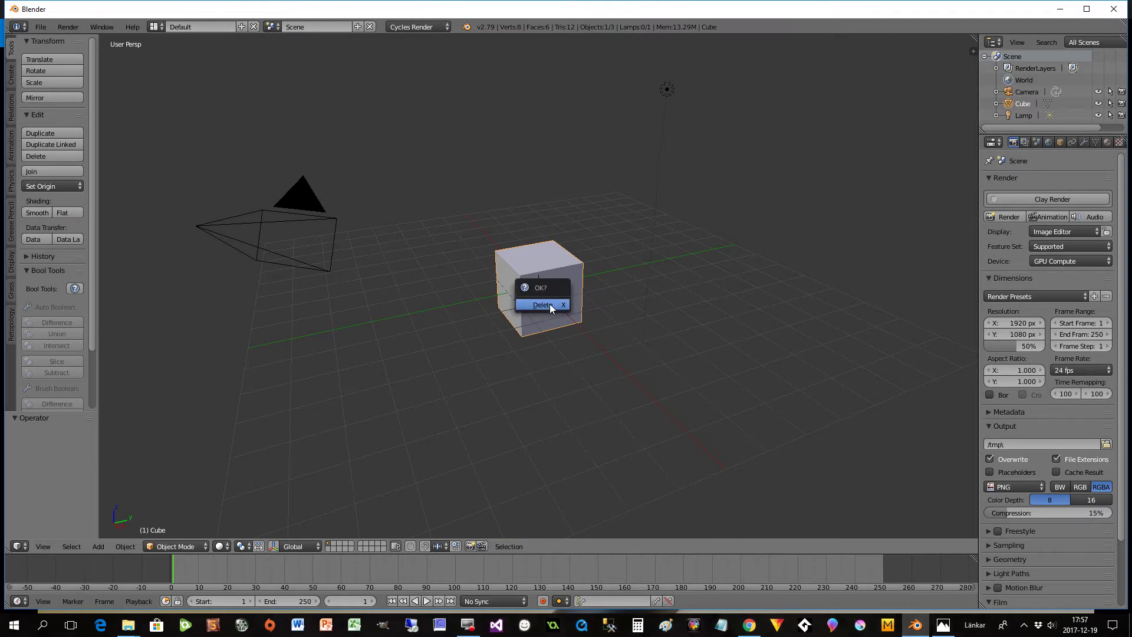
pyautogui.click(550, 304)
pyautogui.hotkey('shift', 'a')
pyautogui.moveTo(565, 319)
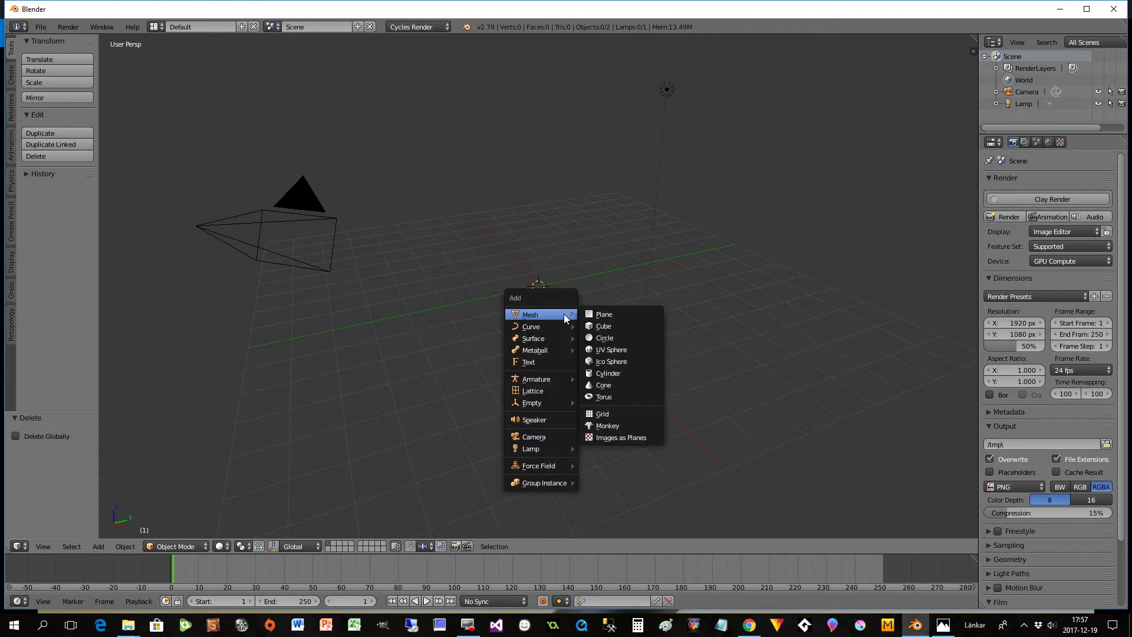
pyautogui.click(607, 352)
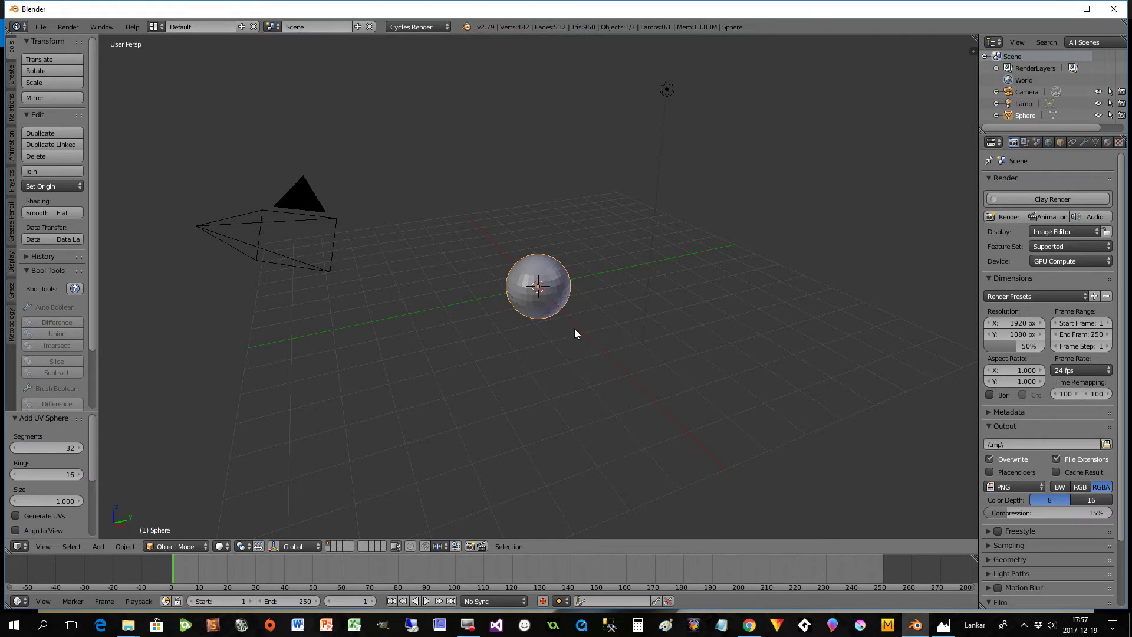
# - Add a plane, scale it by 10 and lower it 1 unit on Z
pyautogui.hotkey('shift', 'a')
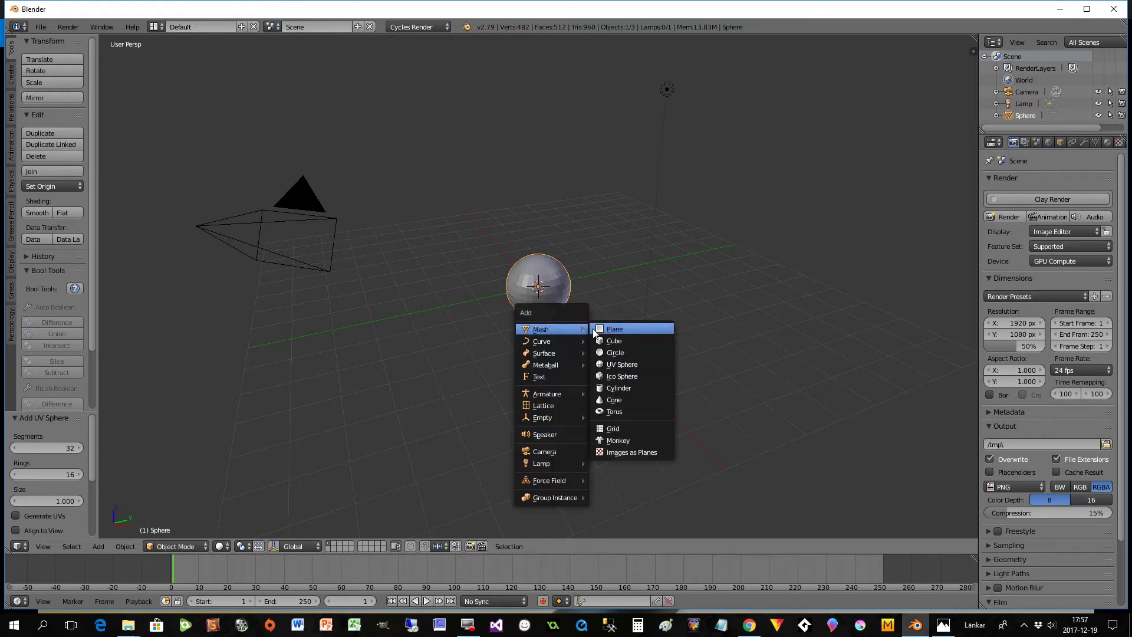
pyautogui.click(602, 330)
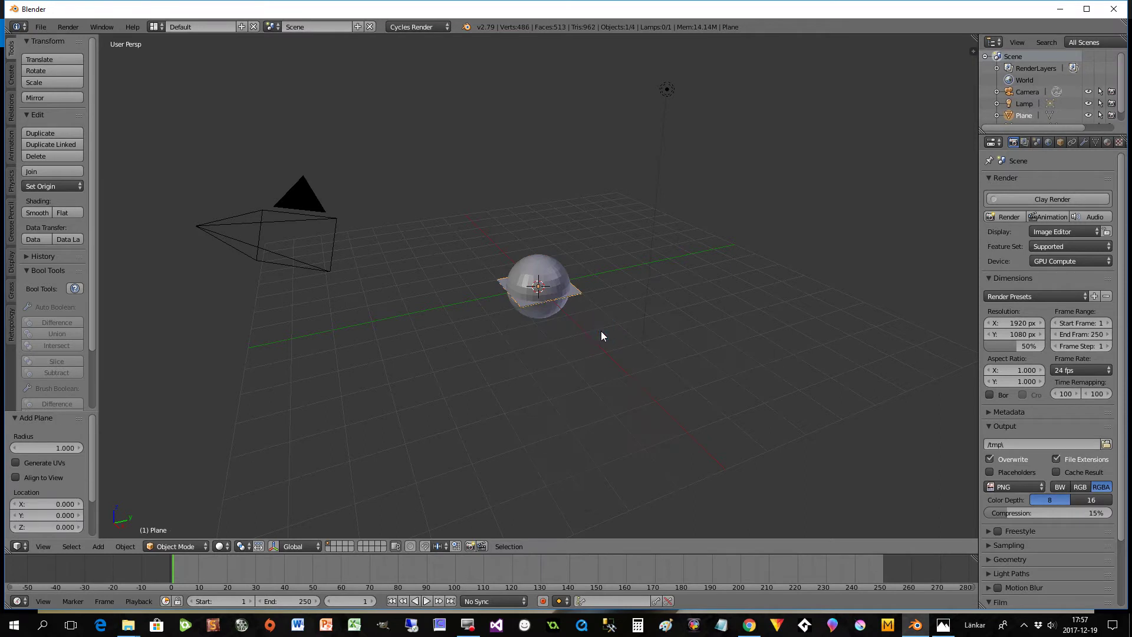
pyautogui.write('s')
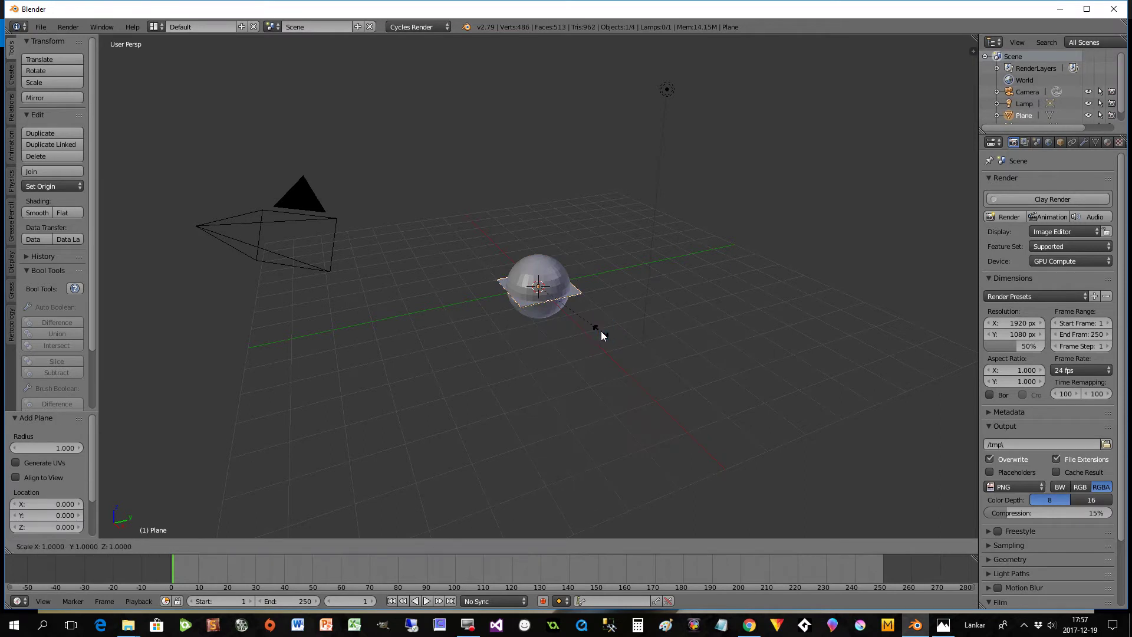
pyautogui.write('10')
pyautogui.press('Return')
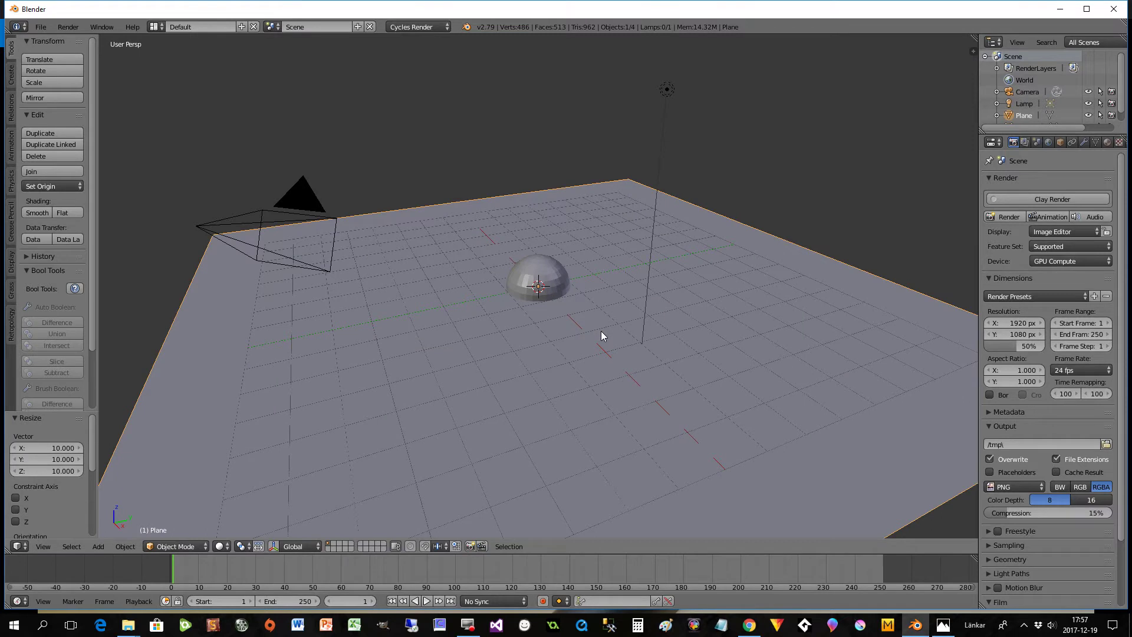
pyautogui.write('gz')
pyautogui.write('-1')
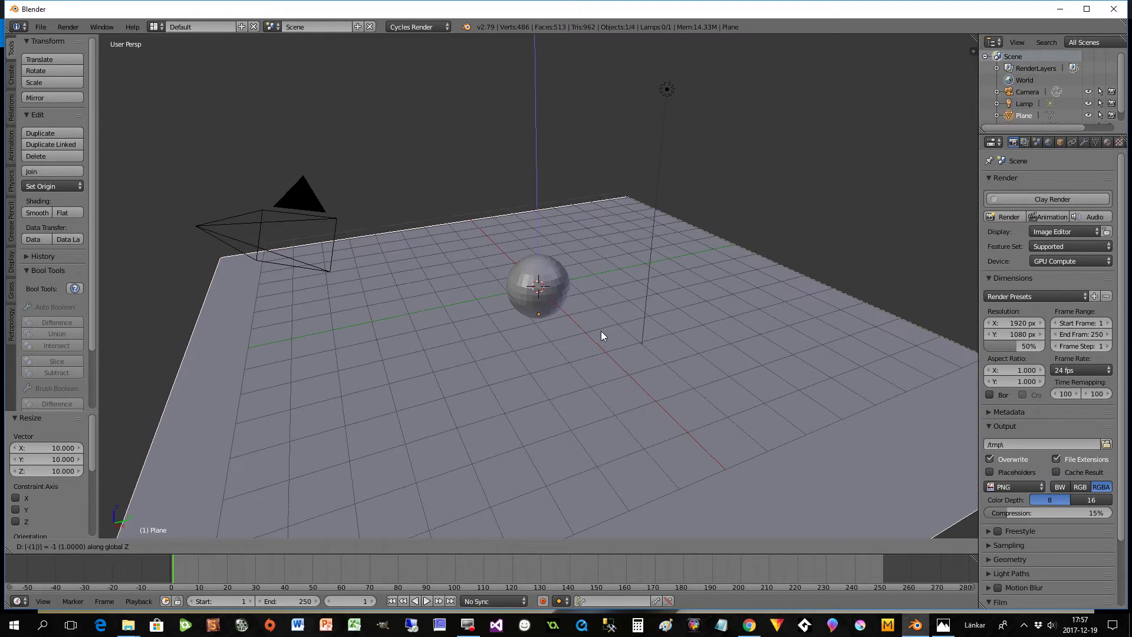
pyautogui.press('Return')
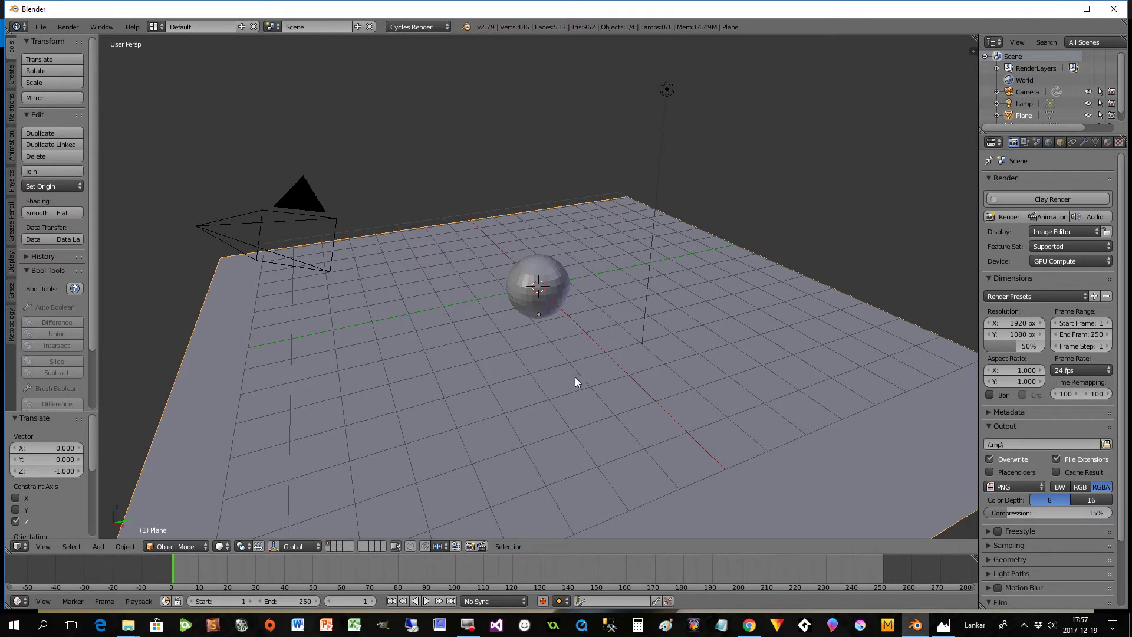
# - Add a cylinder, rotate it 90° about X and stretch it along Y
pyautogui.hotkey('shift', 'a')
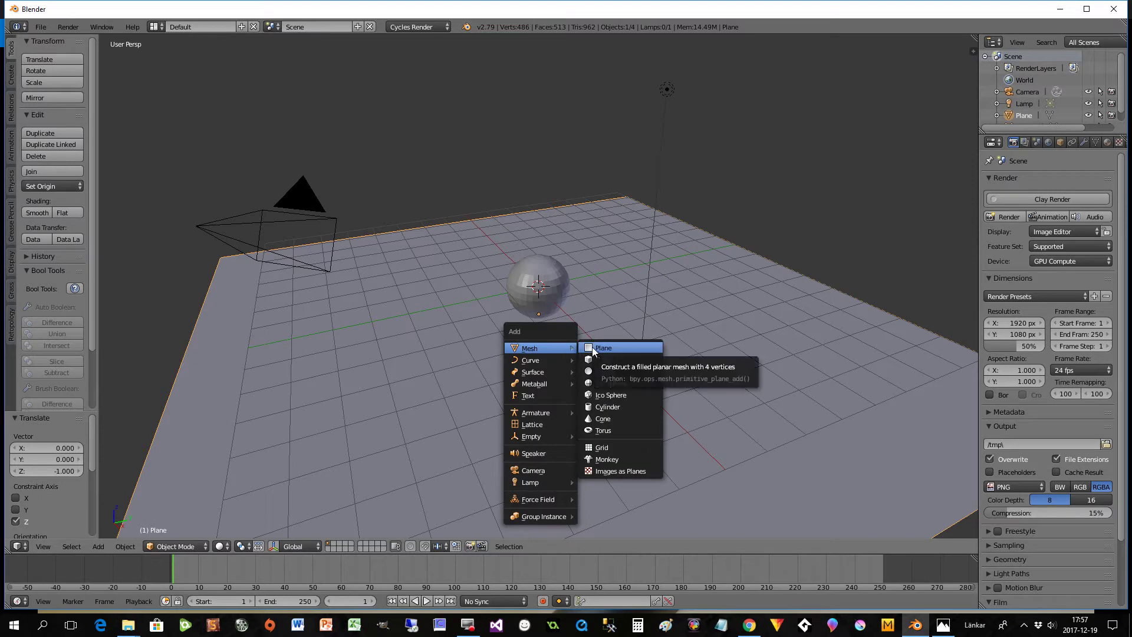
pyautogui.click(597, 406)
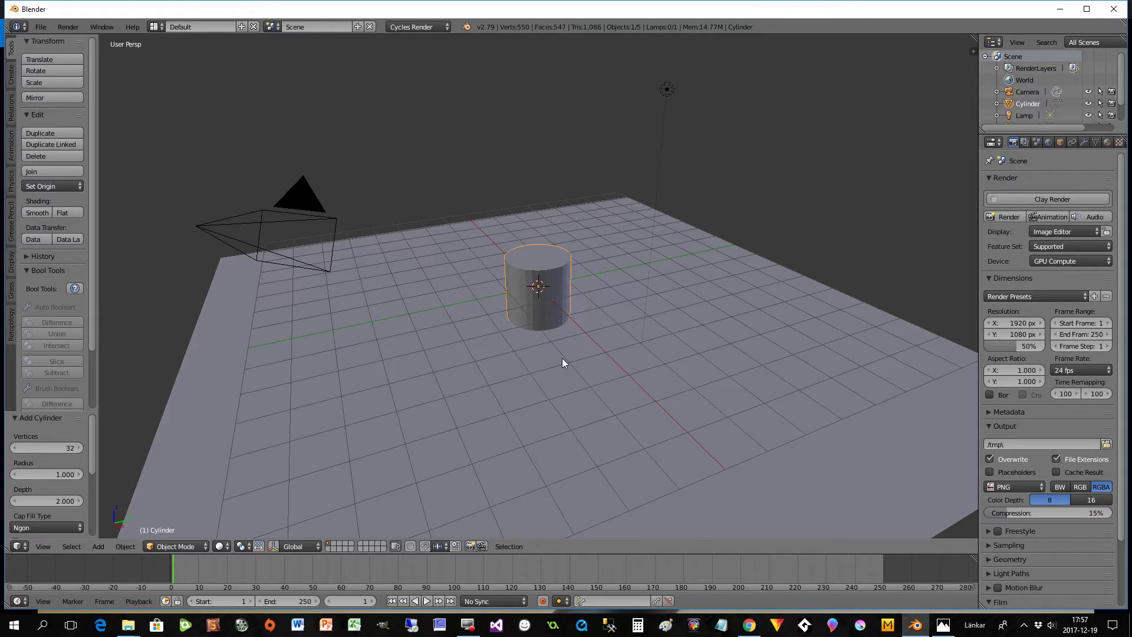
pyautogui.write('rx')
pyautogui.write('90')
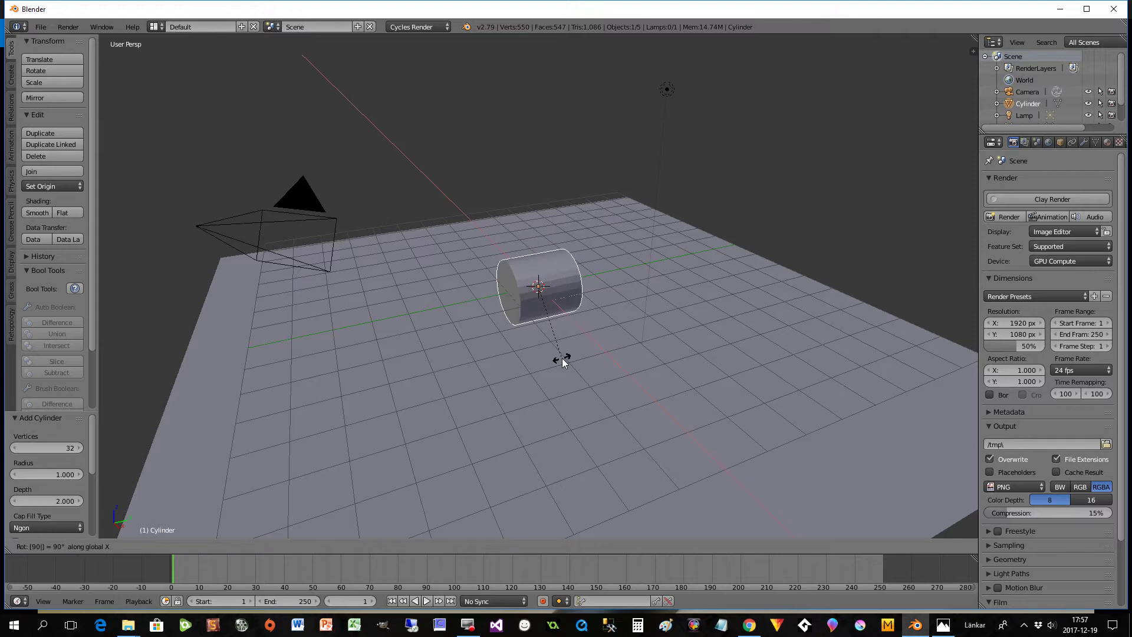
pyautogui.press('Return')
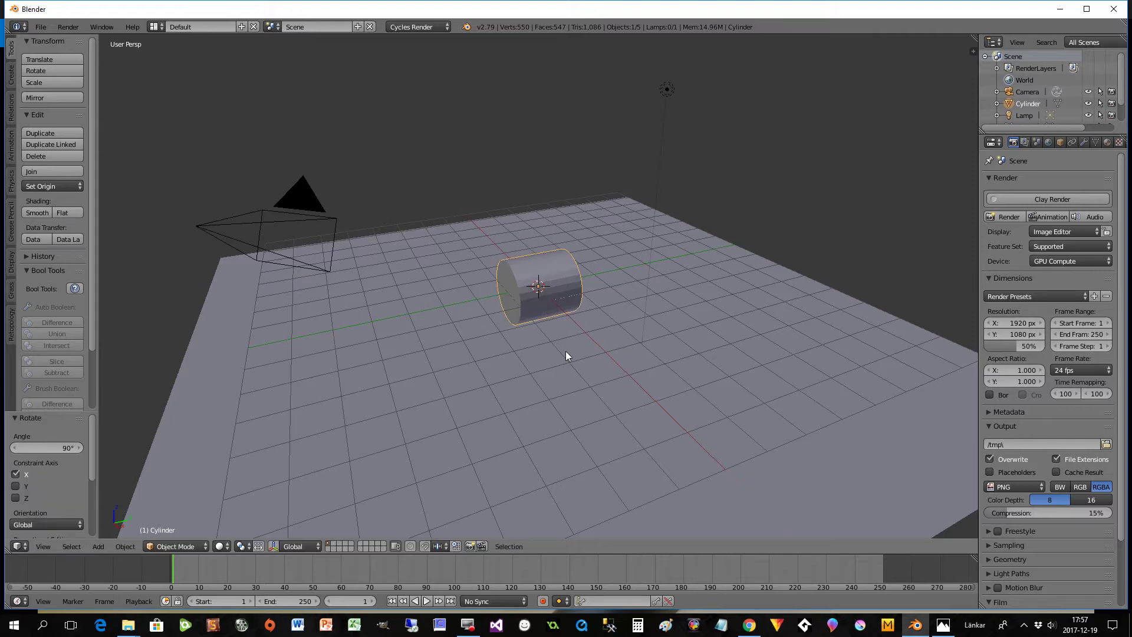
pyautogui.press('s')
pyautogui.press('y')
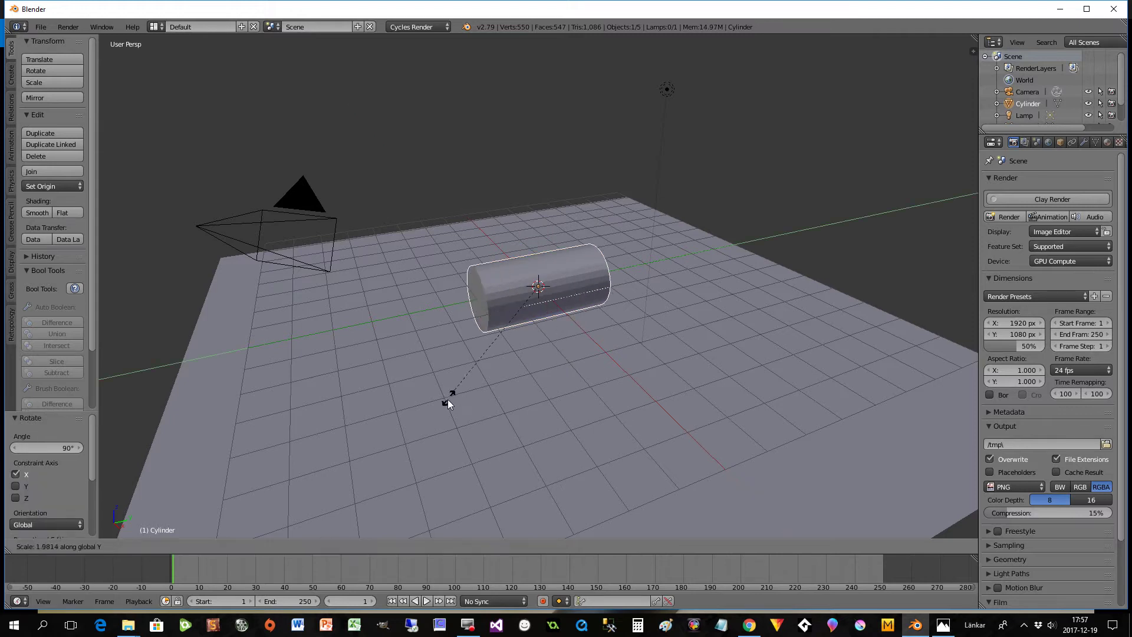
pyautogui.click(553, 243)
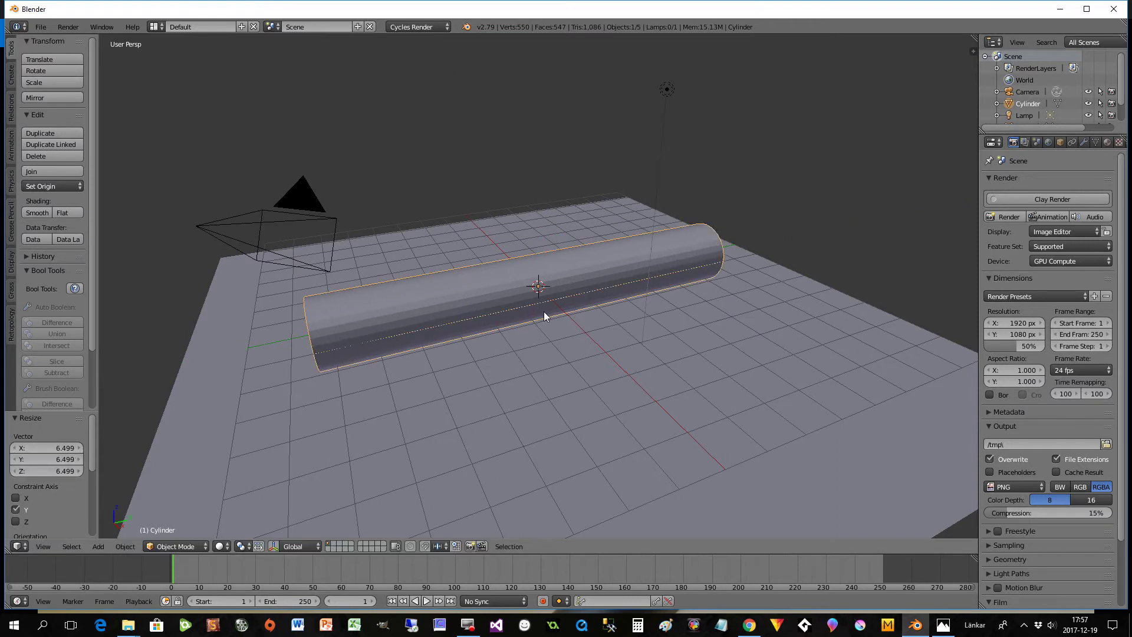
# - Resize the cylinder to a rod: uniform 0.268, Y 2.224, Z 2.086
pyautogui.press('s')
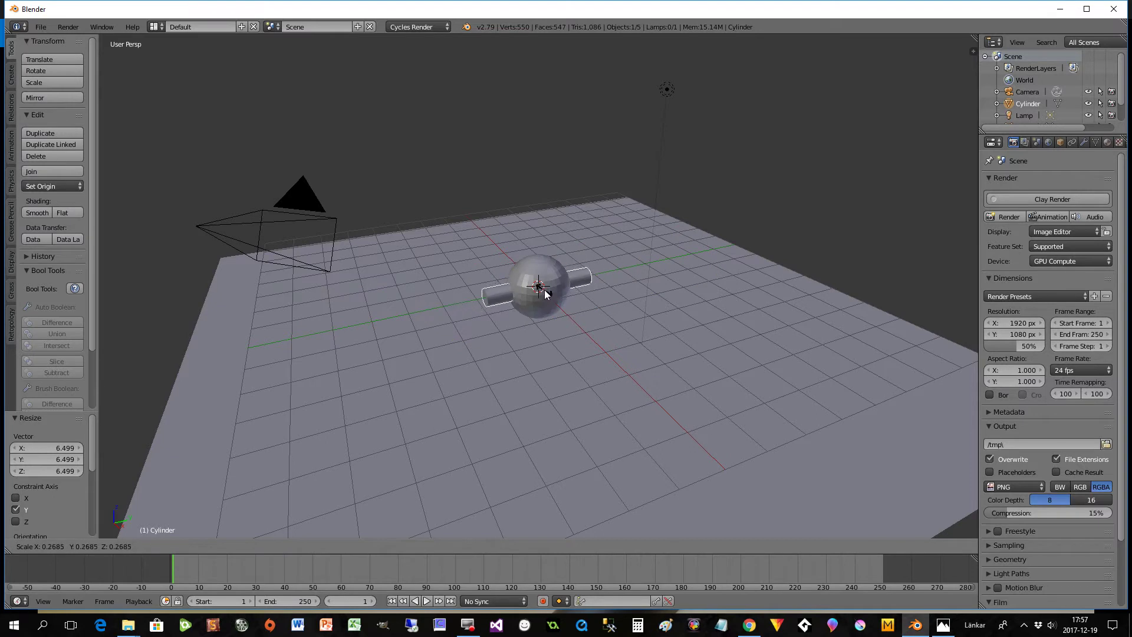
pyautogui.click(545, 293)
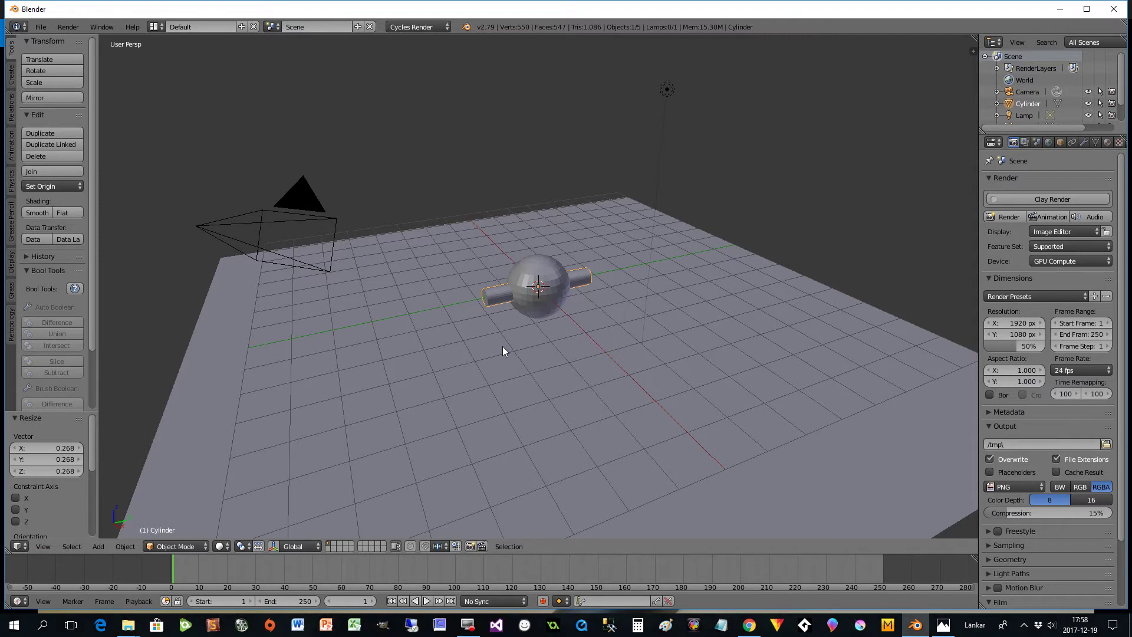
pyautogui.press('s')
pyautogui.press('y')
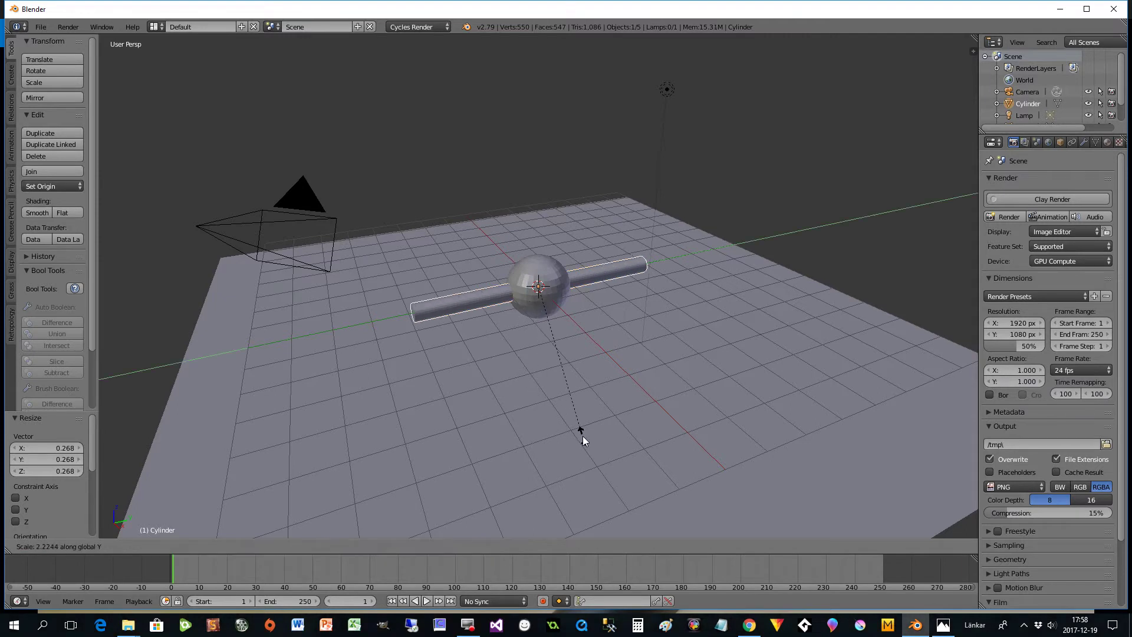
pyautogui.click(580, 435)
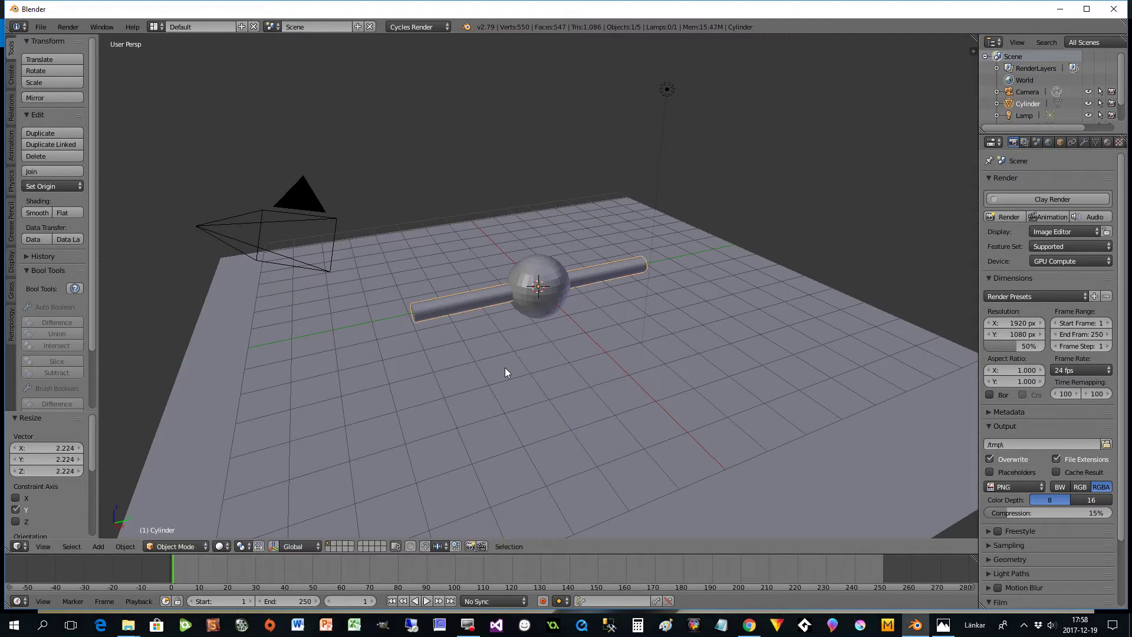
pyautogui.moveTo(505, 366); pyautogui.dragTo(582, 355, button='middle')
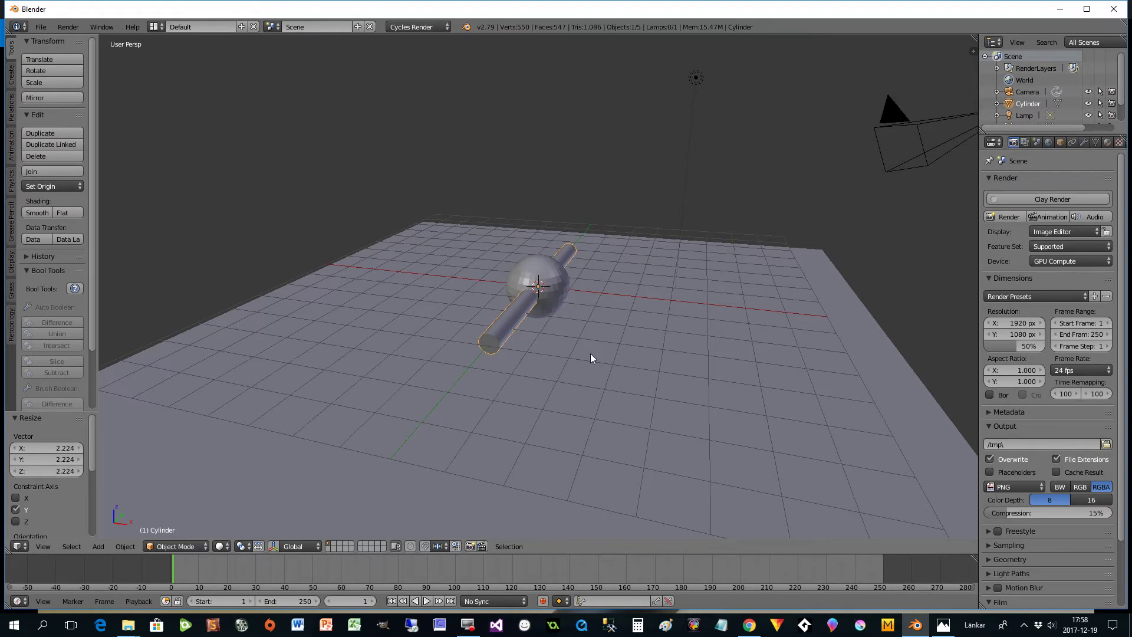
pyautogui.press('s')
pyautogui.press('z')
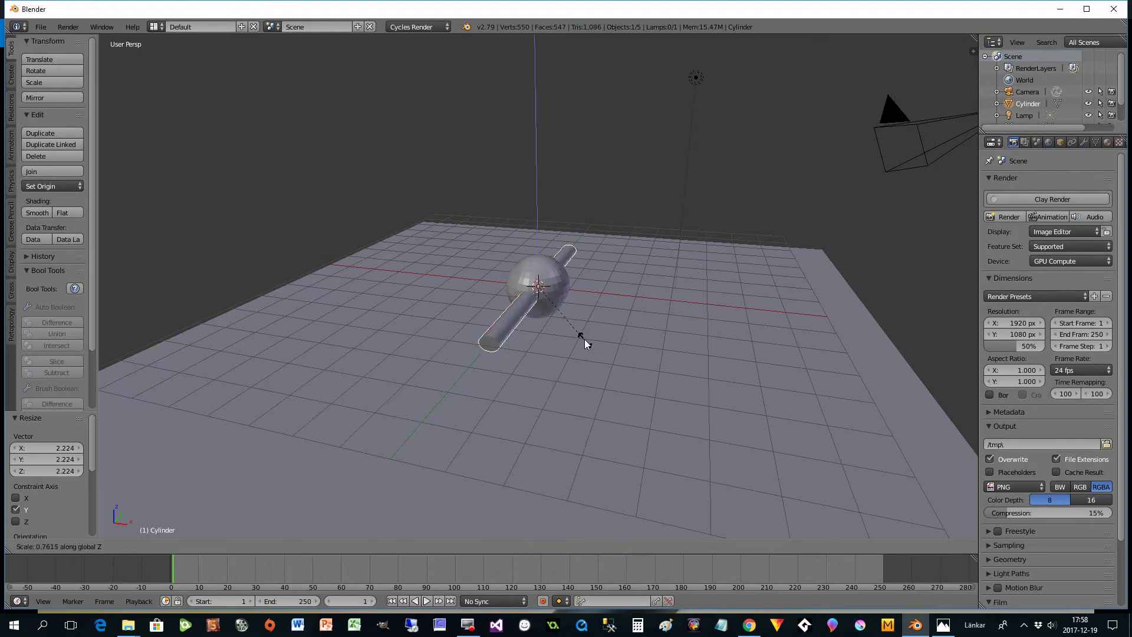
pyautogui.click(623, 464)
pyautogui.moveTo(619, 413); pyautogui.dragTo(588, 414, button='middle')
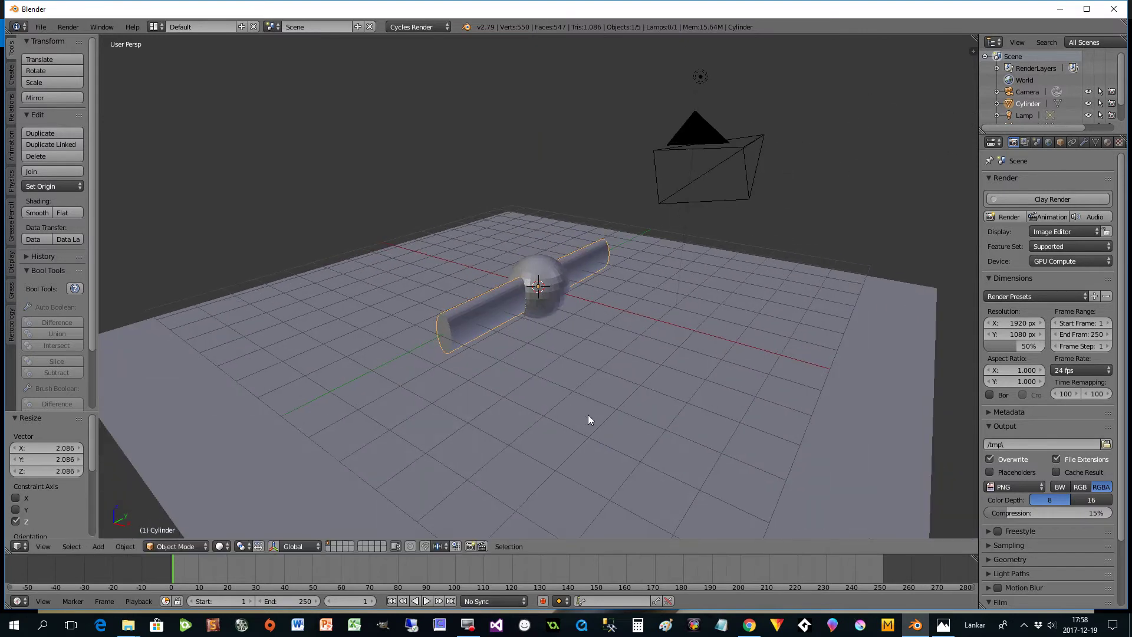
# - Apply the rod's rotation and scale
pyautogui.click(135, 544)
pyautogui.moveTo(139, 459)
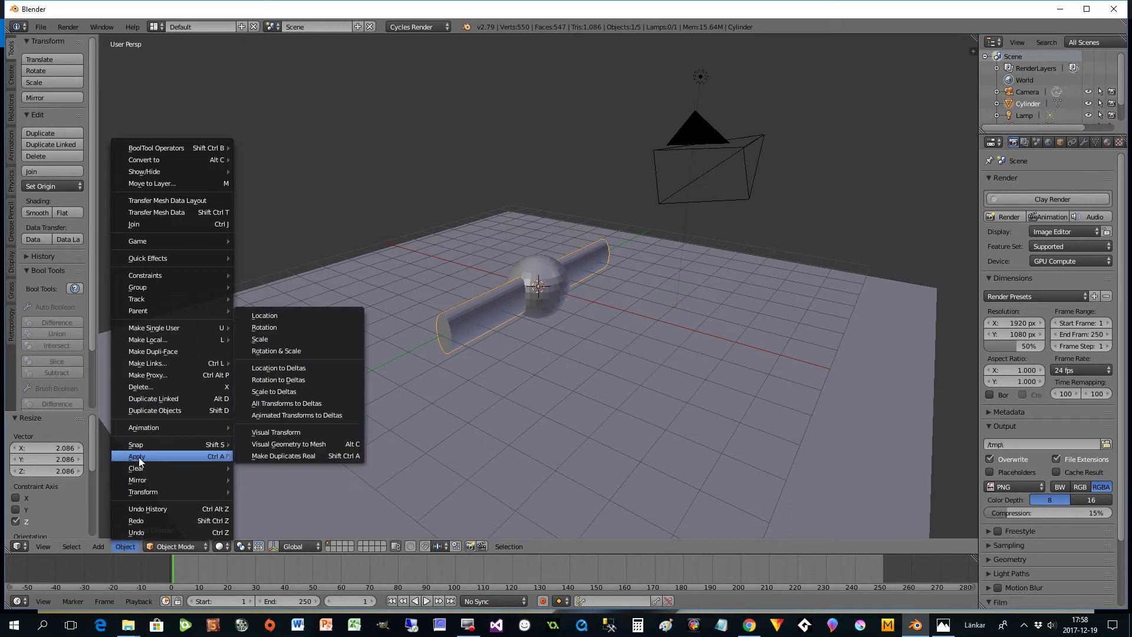
pyautogui.click(304, 351)
pyautogui.moveTo(525, 330); pyautogui.dragTo(574, 342, button='middle')
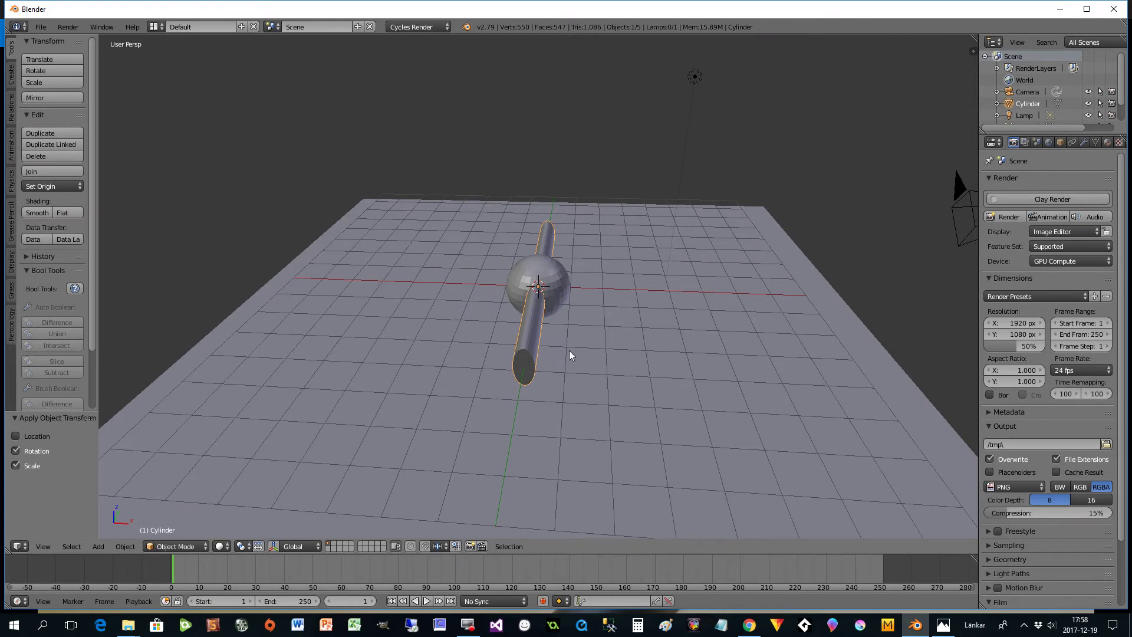
# - Move the rod beside the sphere along X and lower it onto the plane
pyautogui.press('g')
pyautogui.press('x')
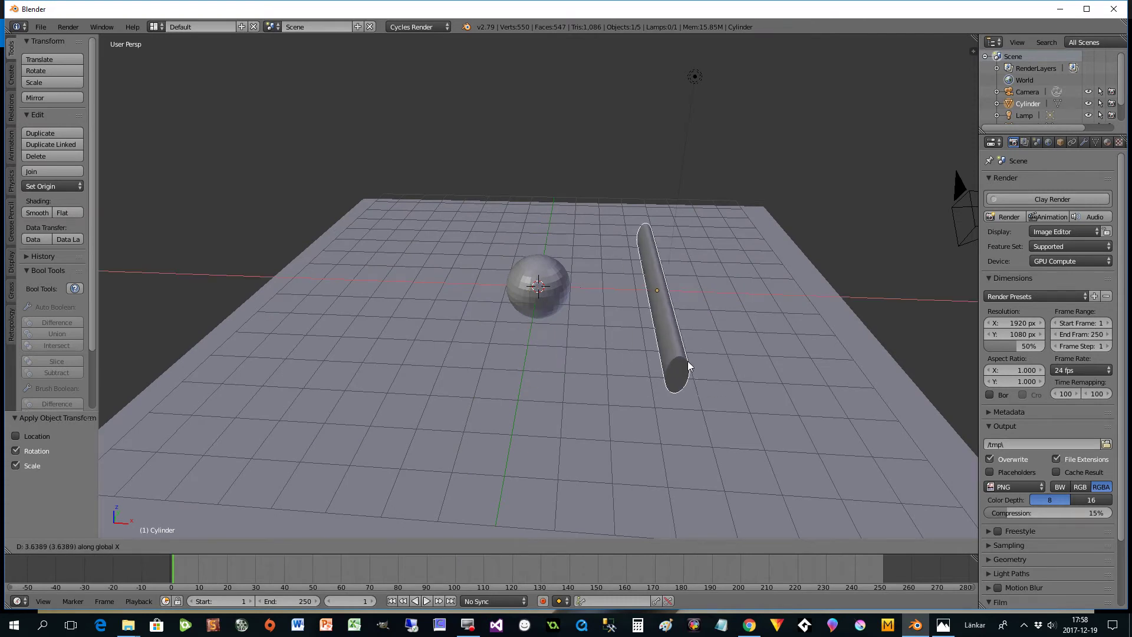
pyautogui.click(701, 362)
pyautogui.press('g')
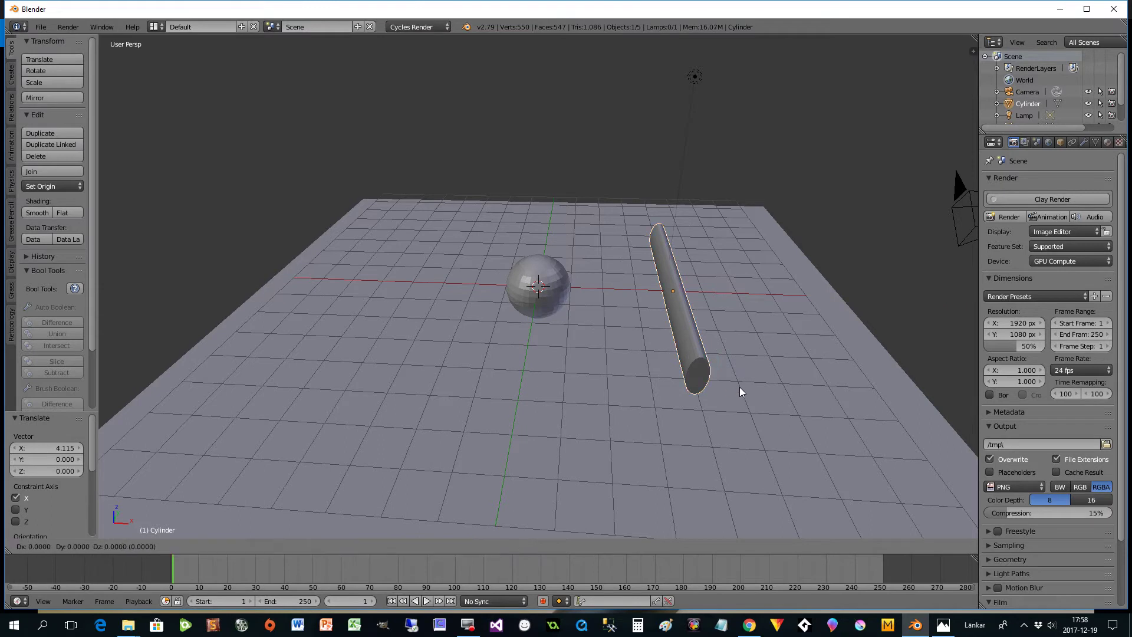
pyautogui.press('z')
pyautogui.click(737, 412)
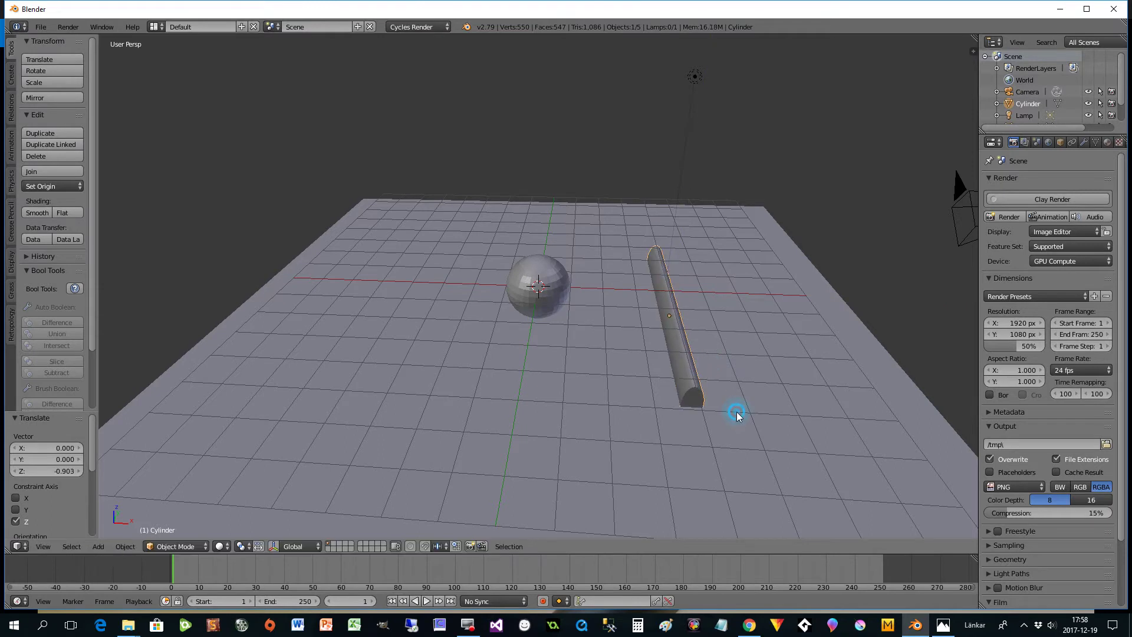
pyautogui.moveTo(737, 411); pyautogui.dragTo(489, 416, button='middle')
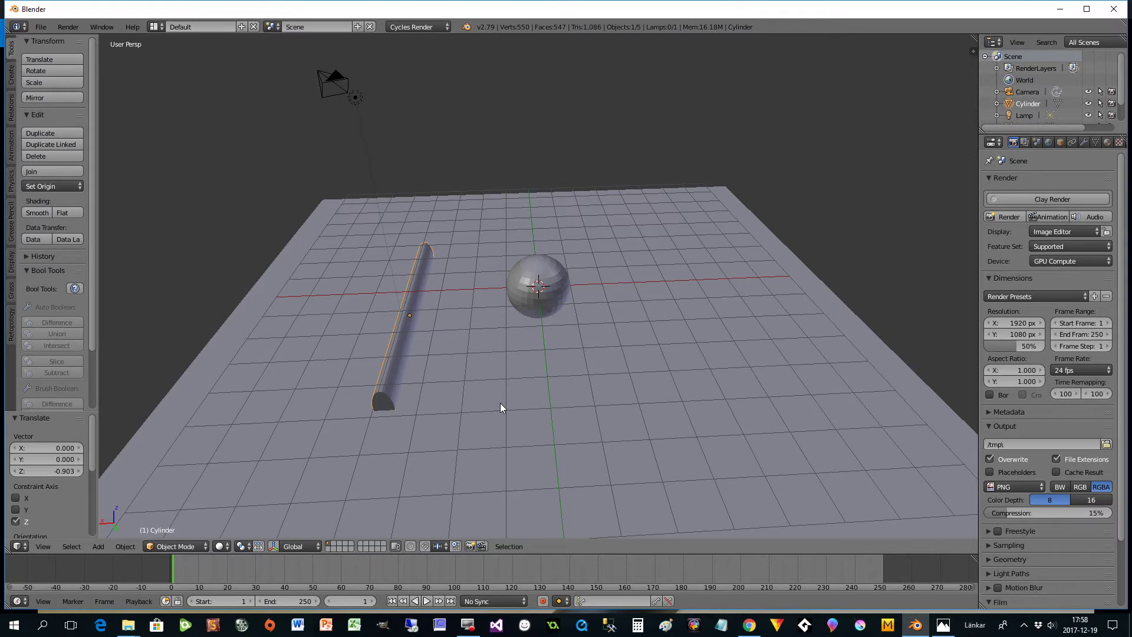
# - Duplicate the rod 6.843 units along X to the ball's other side, then select the plane
pyautogui.hotkey('shift', 'd')
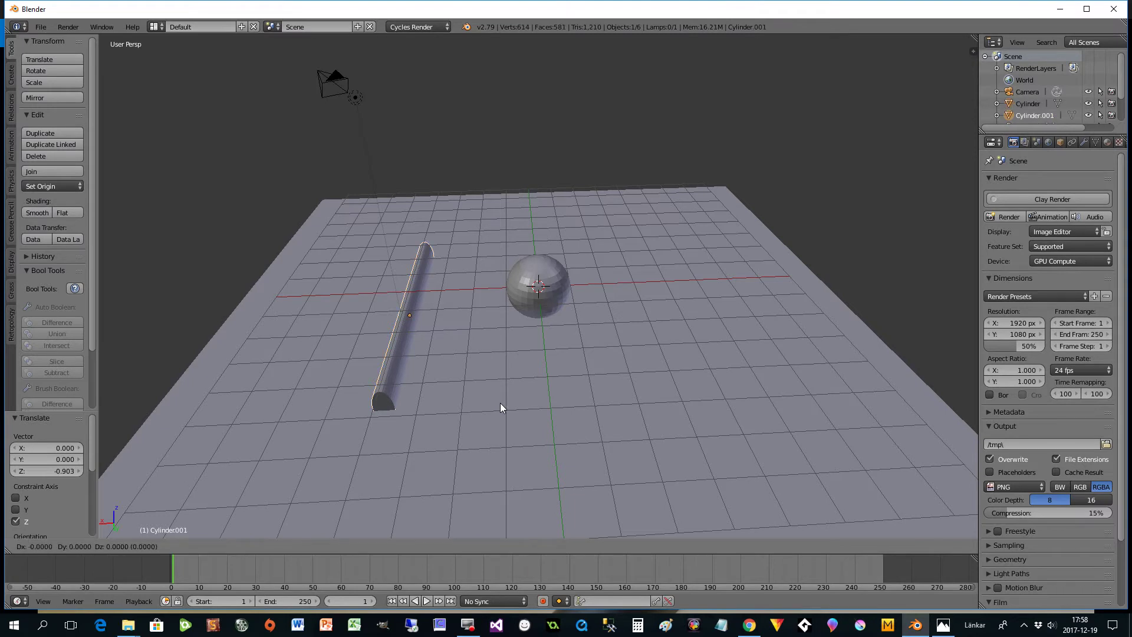
pyautogui.press('x')
pyautogui.click(712, 379)
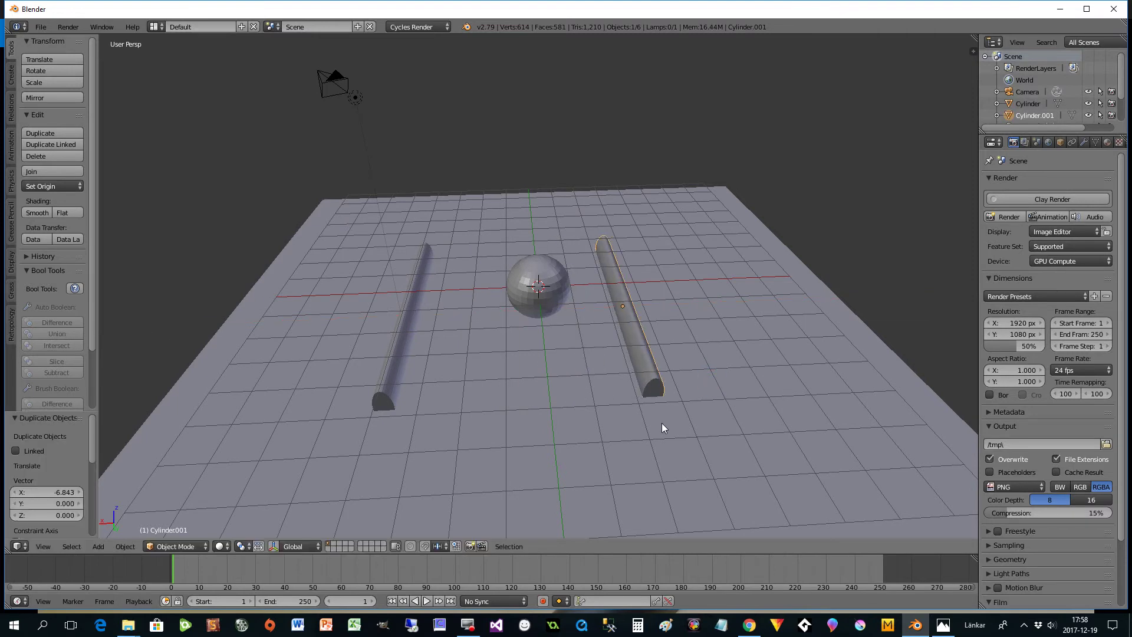
pyautogui.moveTo(517, 418); pyautogui.dragTo(741, 410, button='middle')
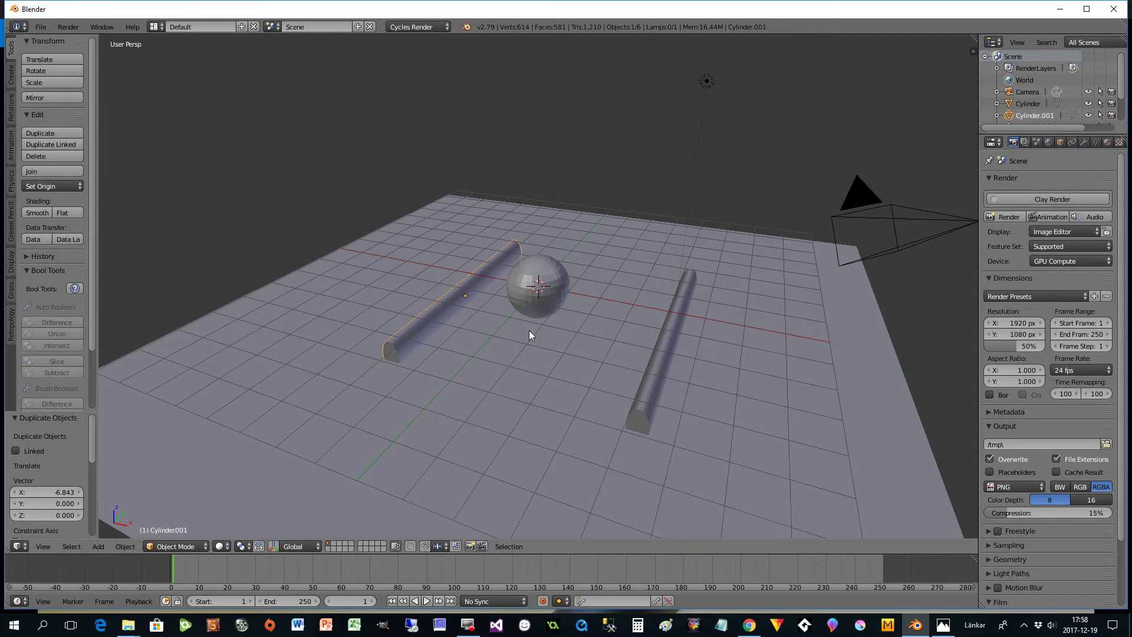
pyautogui.rightClick(472, 385)
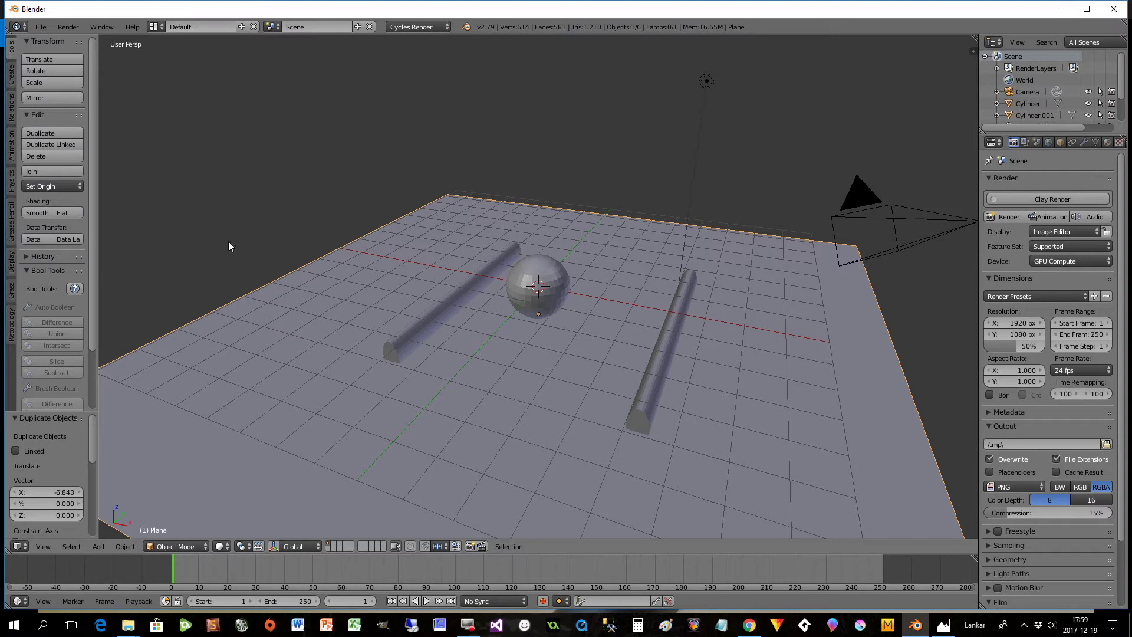
pyautogui.click(39, 28)
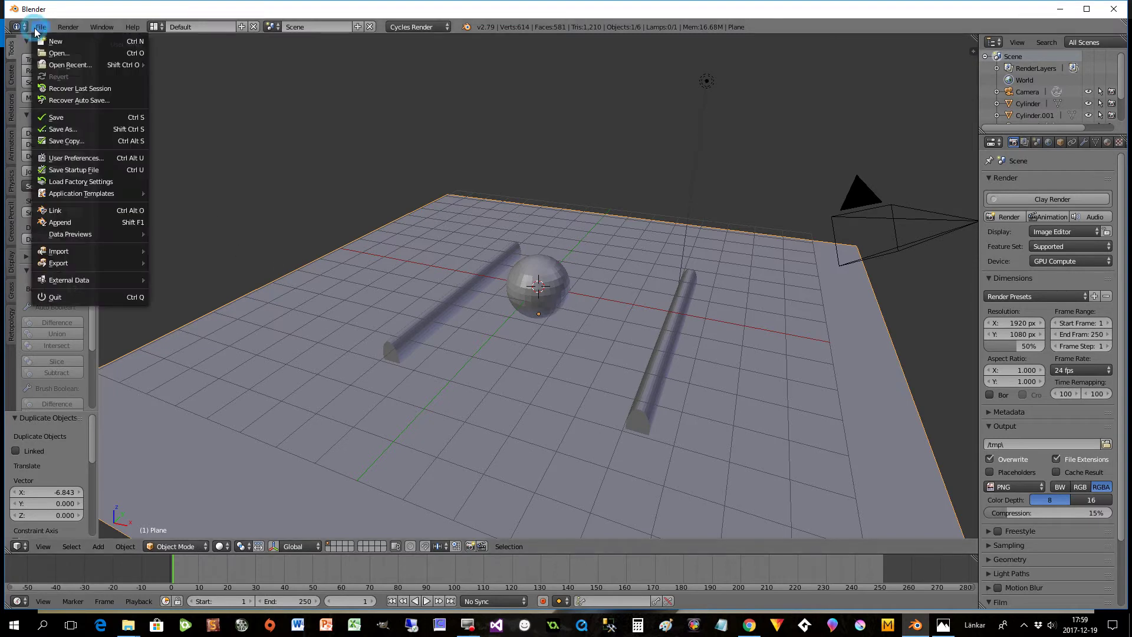
pyautogui.moveTo(88, 252)
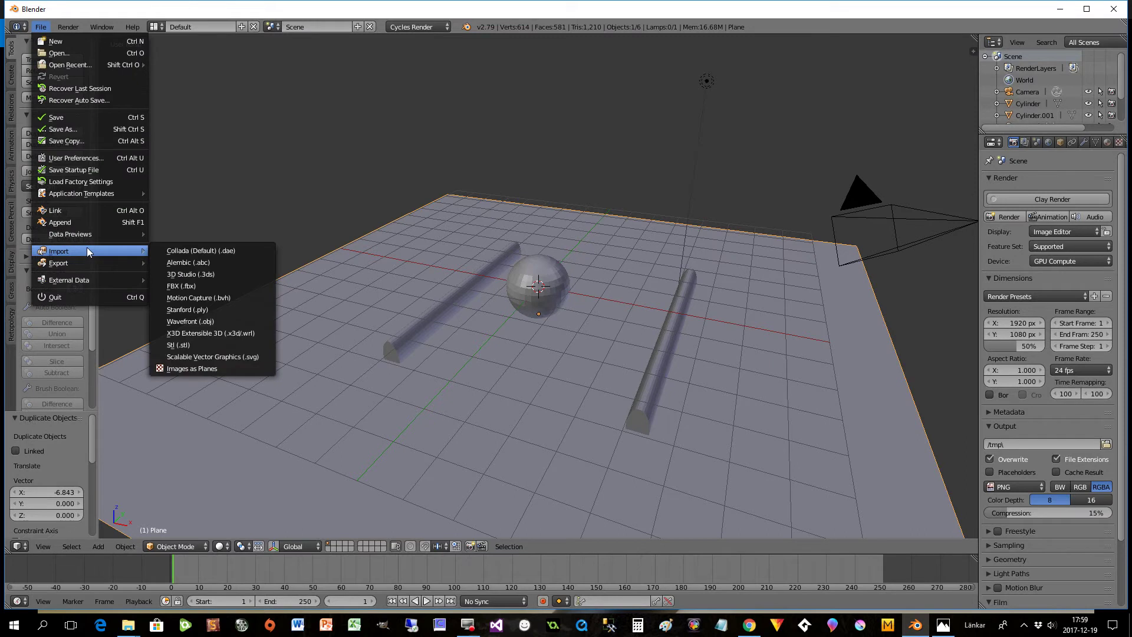
pyautogui.click(88, 158)
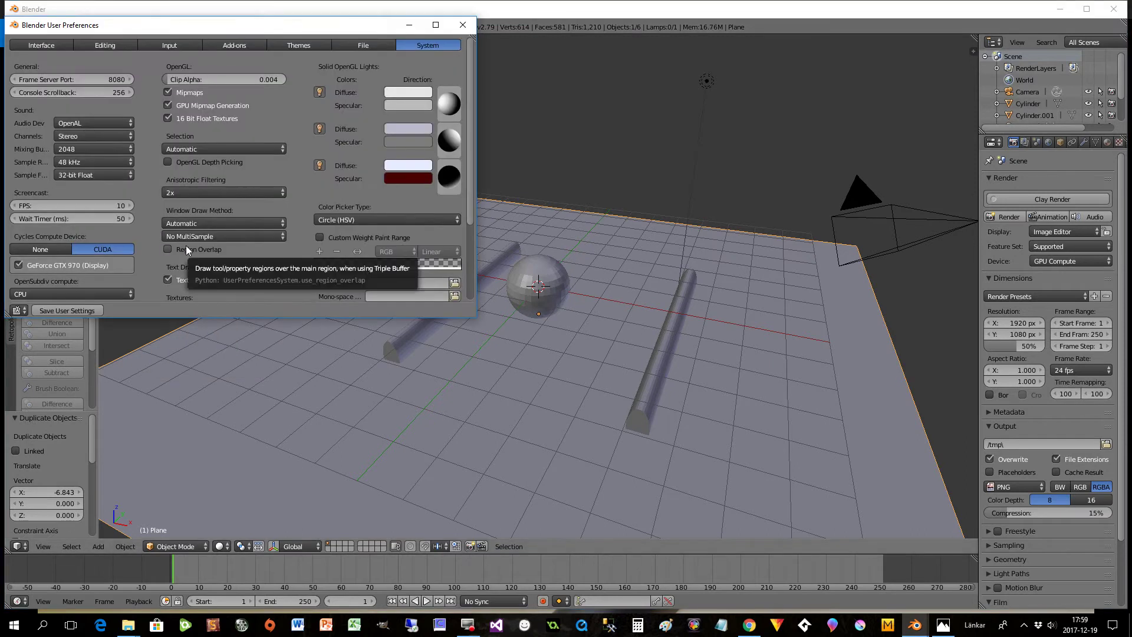
pyautogui.click(234, 45)
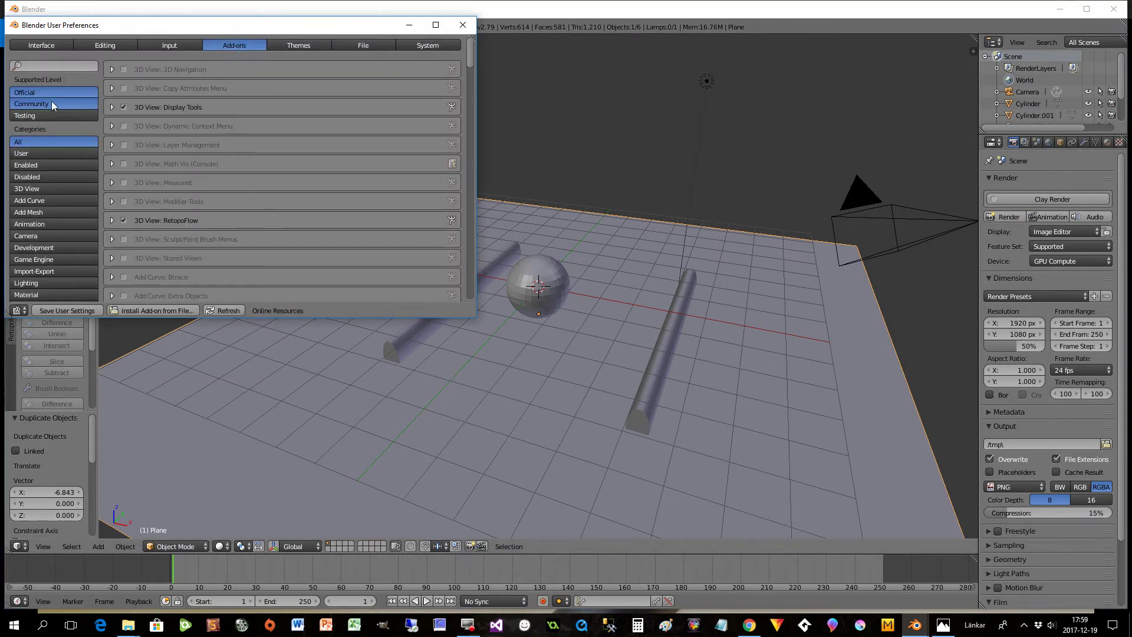
pyautogui.click(45, 66)
pyautogui.write('loo')
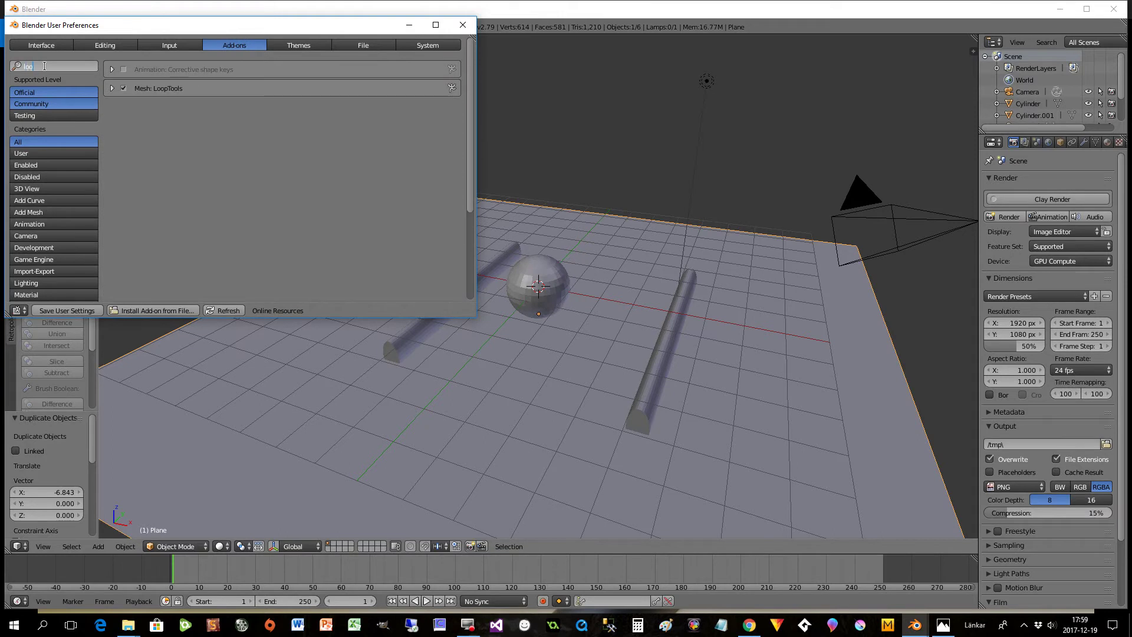
pyautogui.write('p')
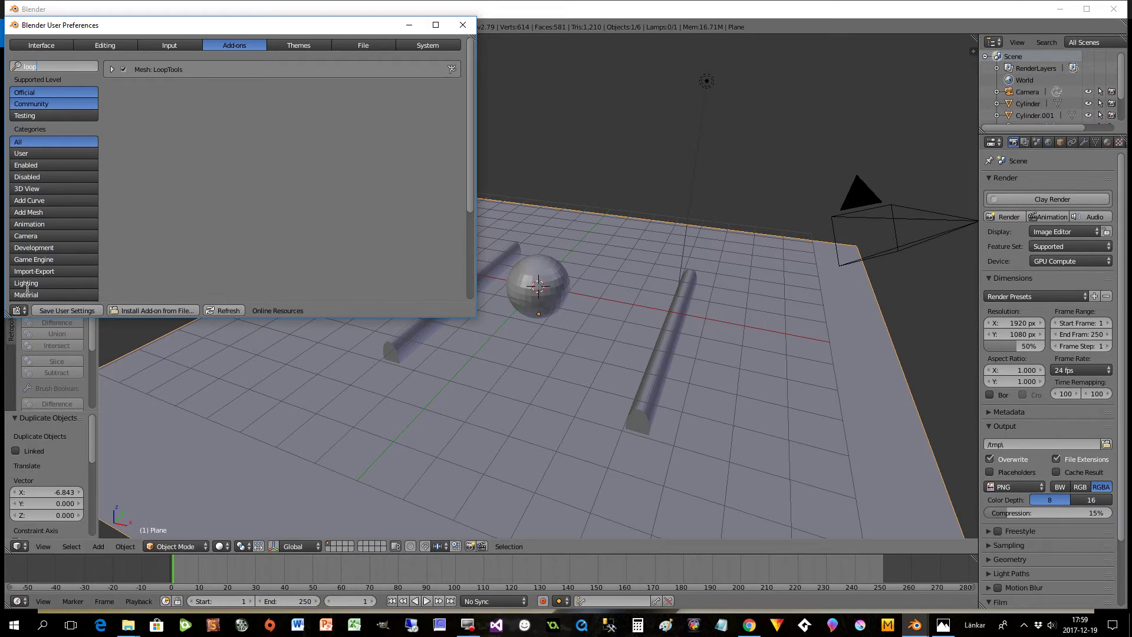
pyautogui.click(463, 25)
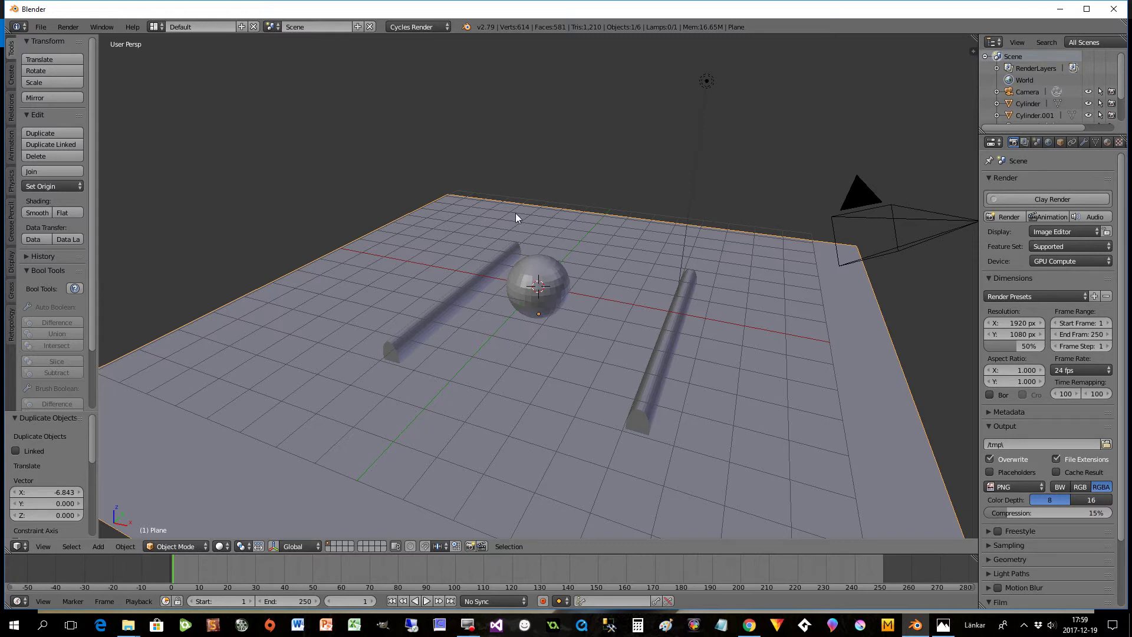
# - Enter Edit Mode on the plane and cut two edge loops in one direction
pyautogui.press('Tab')
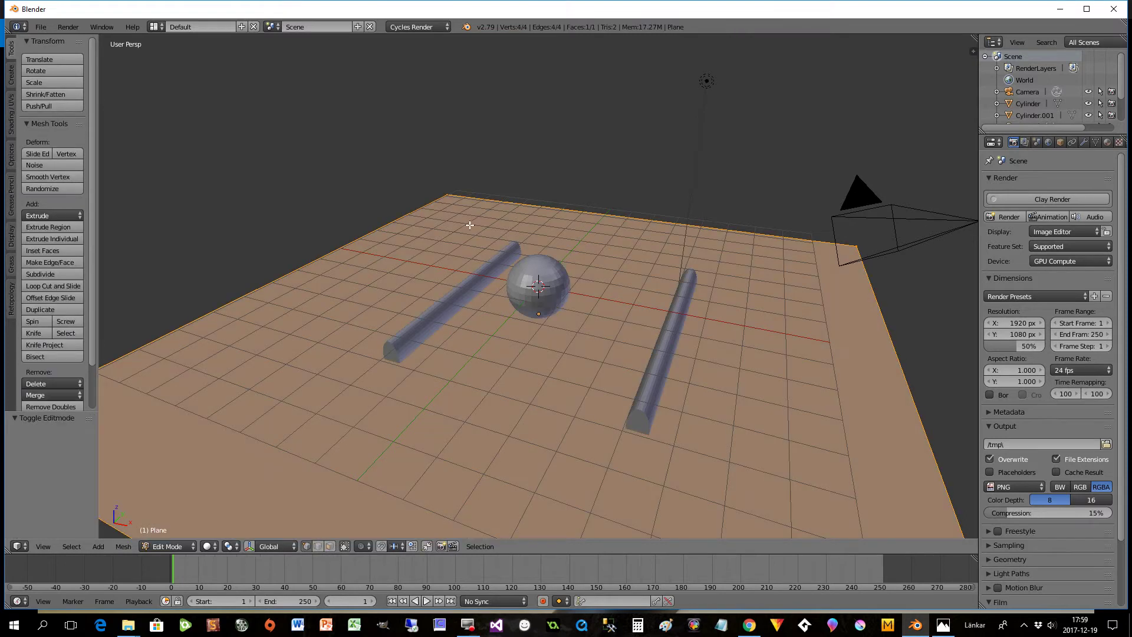
pyautogui.moveTo(710, 382); pyautogui.dragTo(665, 311, button='middle')
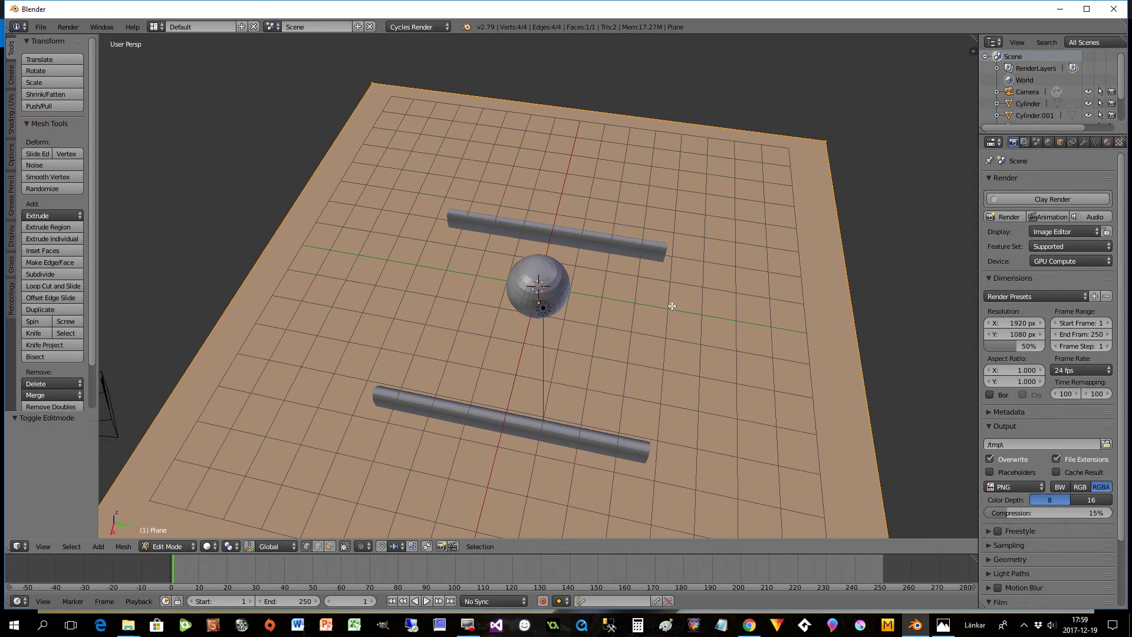
pyautogui.hotkey('ctrl', 'r')
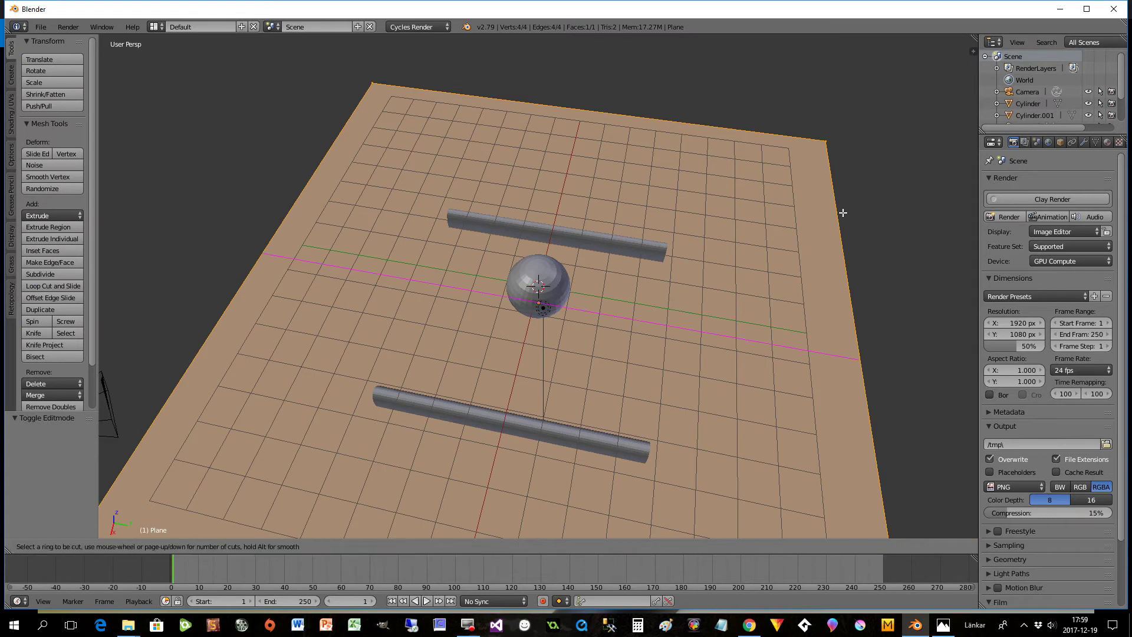
pyautogui.click(837, 352)
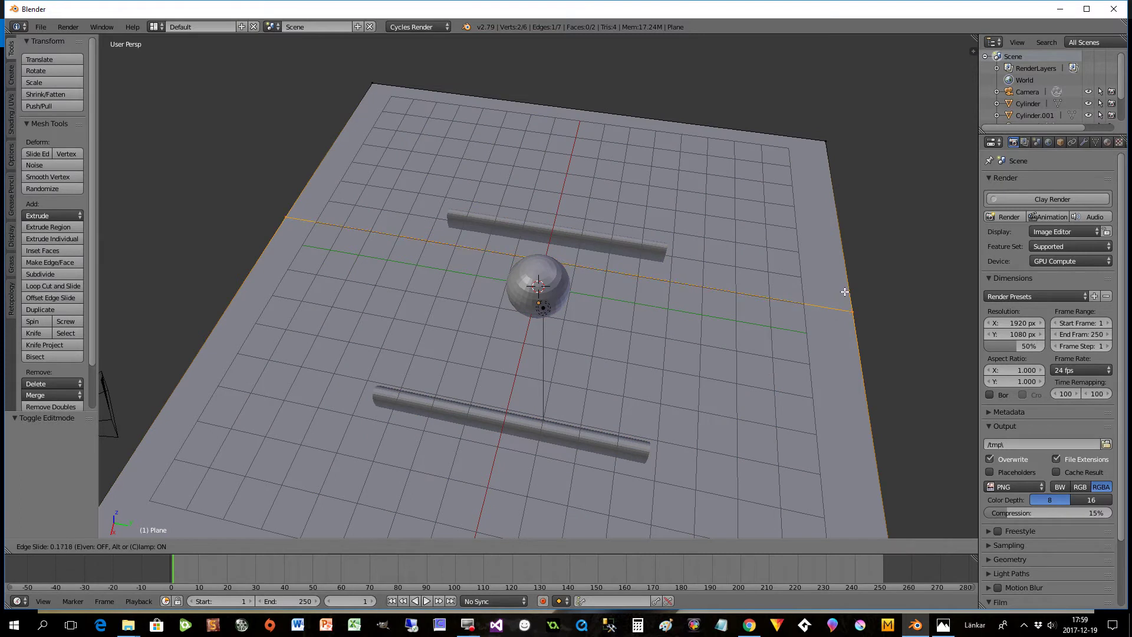
pyautogui.click(844, 292)
pyautogui.hotkey('ctrl', 'r')
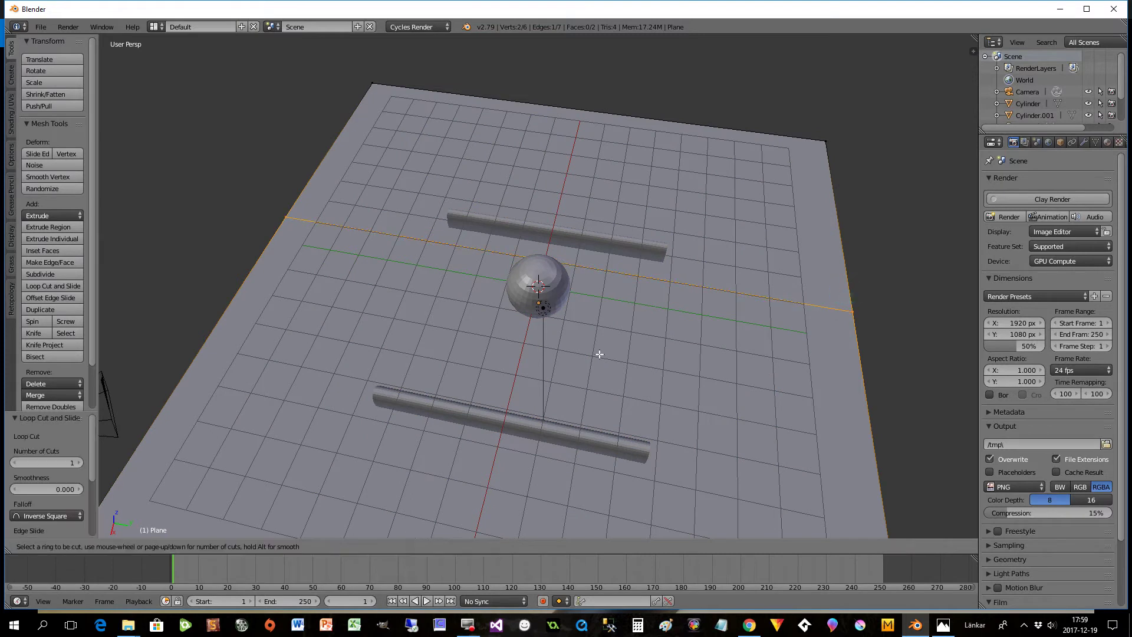
pyautogui.rightClick(599, 354)
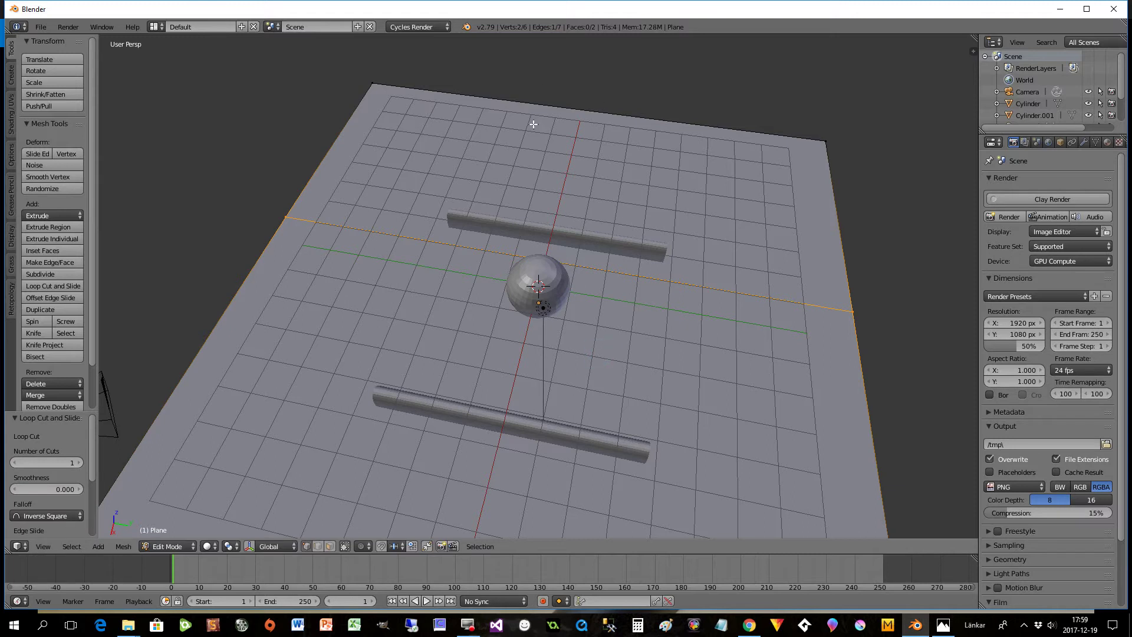
pyautogui.scroll(-3, 624, 389)
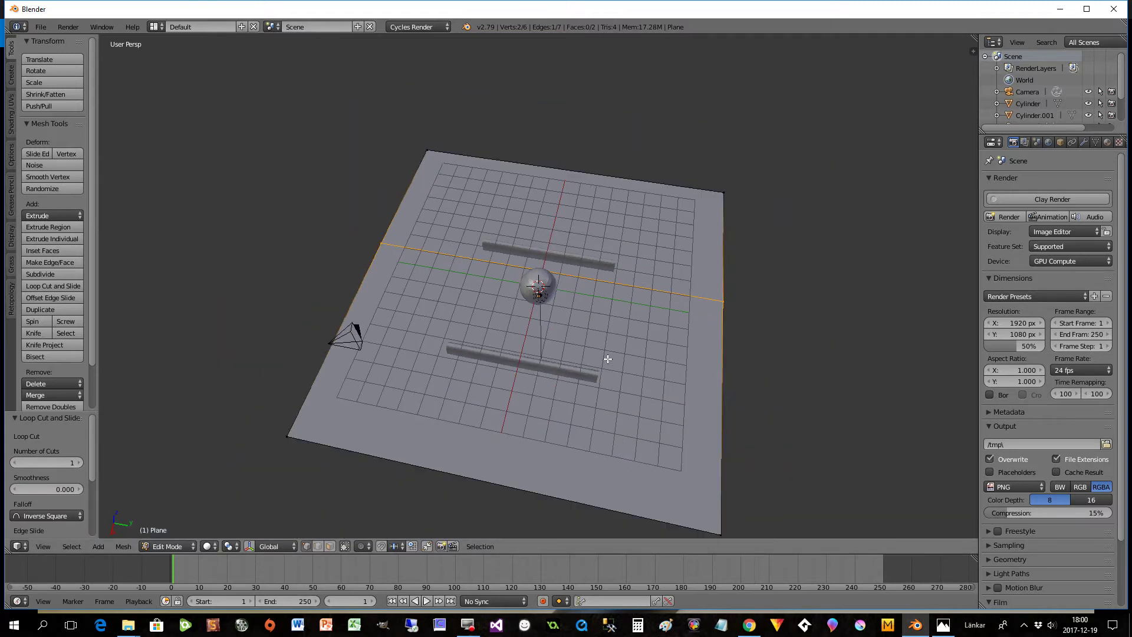
pyautogui.hotkey('ctrl', 'r')
pyautogui.click(727, 375)
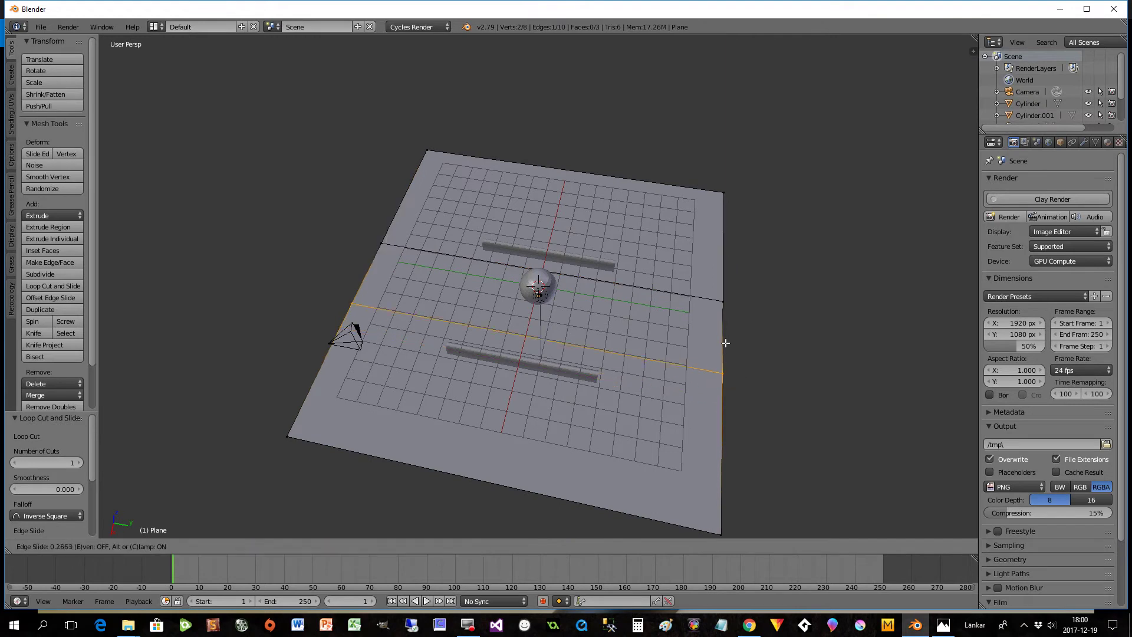
pyautogui.click(732, 312)
# - Cut two more edge loops in the perpendicular direction, completing the 3×3 grid
pyautogui.moveTo(448, 401); pyautogui.dragTo(611, 392, button='middle')
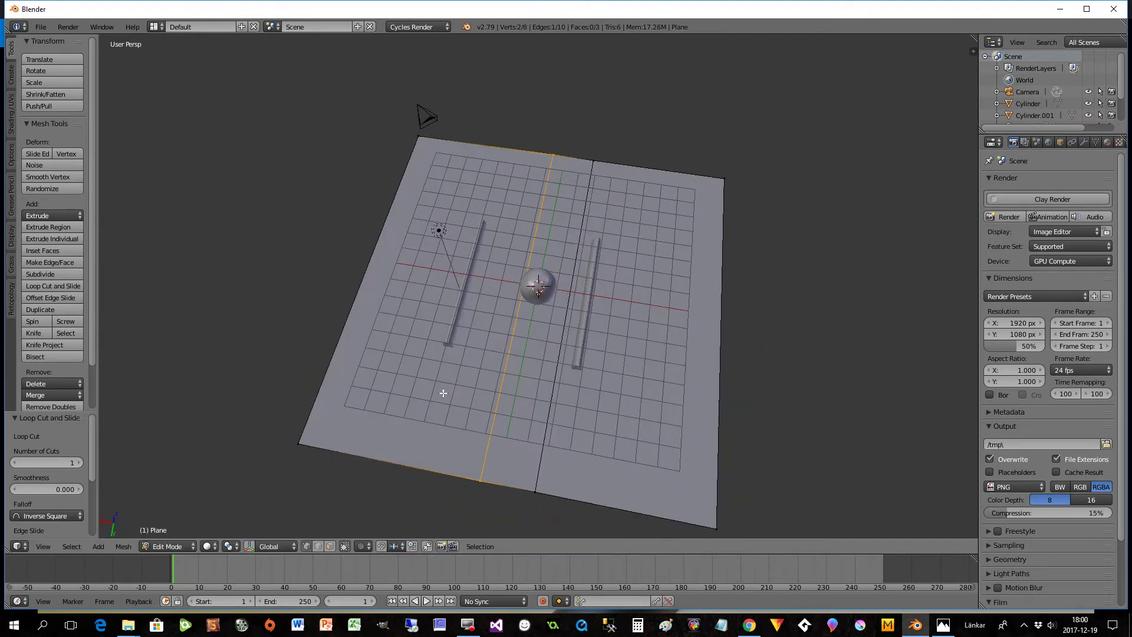
pyautogui.hotkey('ctrl', 'r')
pyautogui.click(327, 335)
pyautogui.click(309, 411)
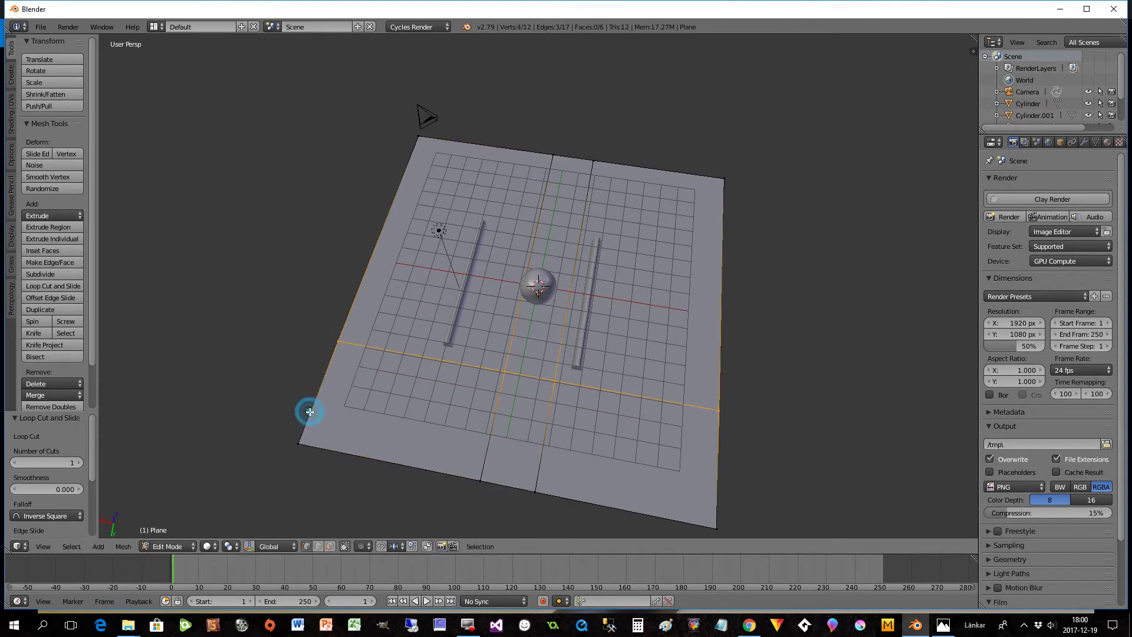
pyautogui.hotkey('ctrl', 'r')
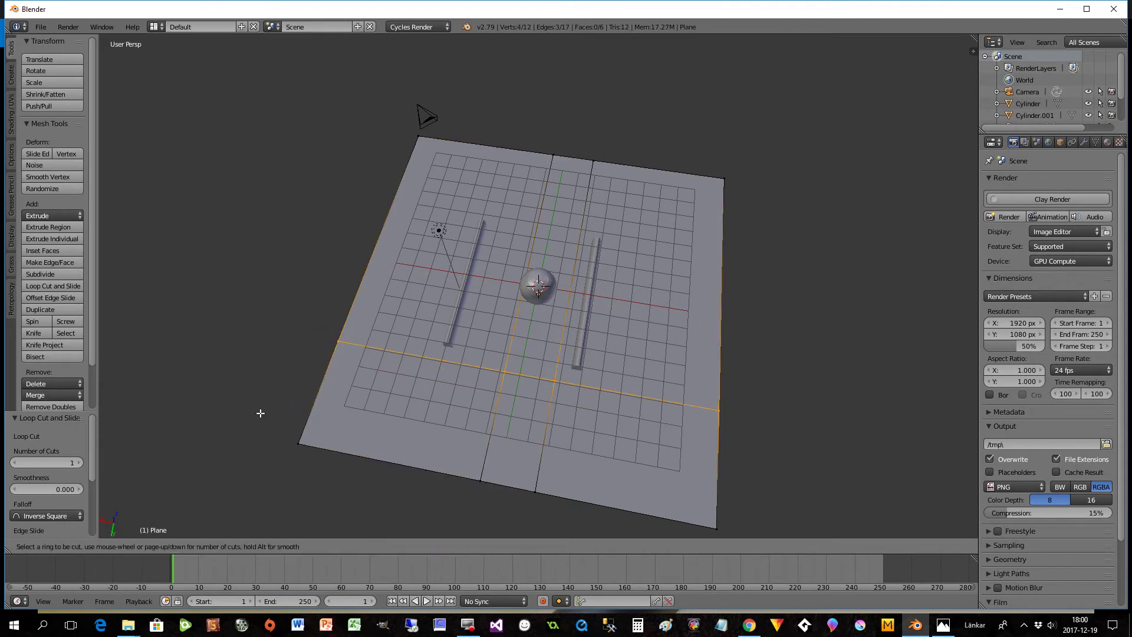
pyautogui.click(328, 390)
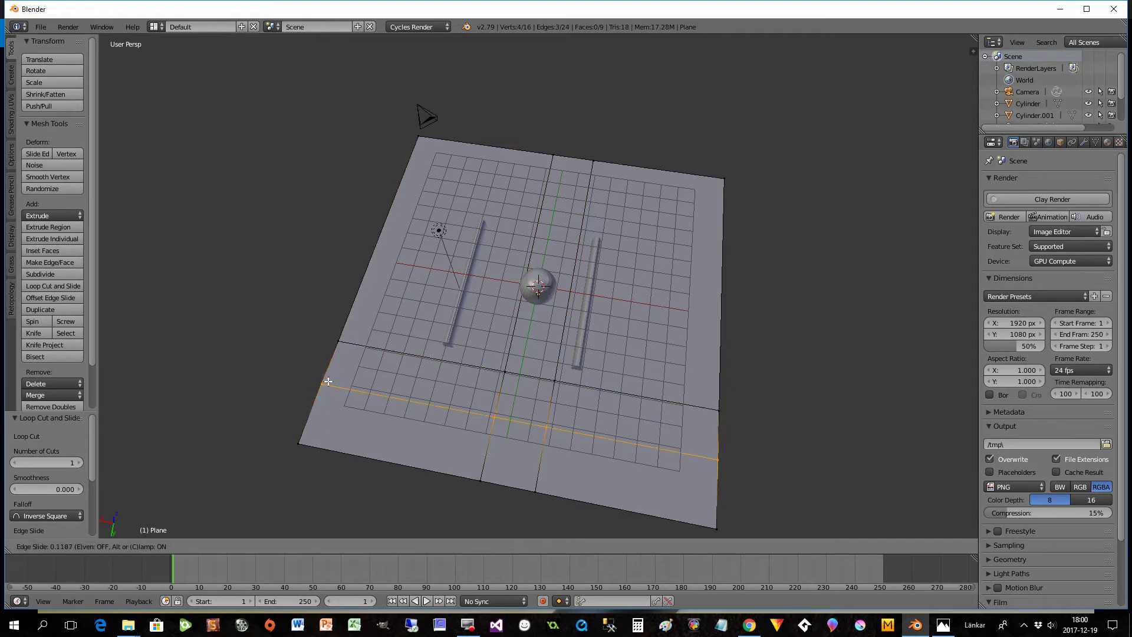
pyautogui.click(324, 384)
pyautogui.moveTo(609, 439); pyautogui.dragTo(738, 430, button='middle')
pyautogui.scroll(3, 708, 397)
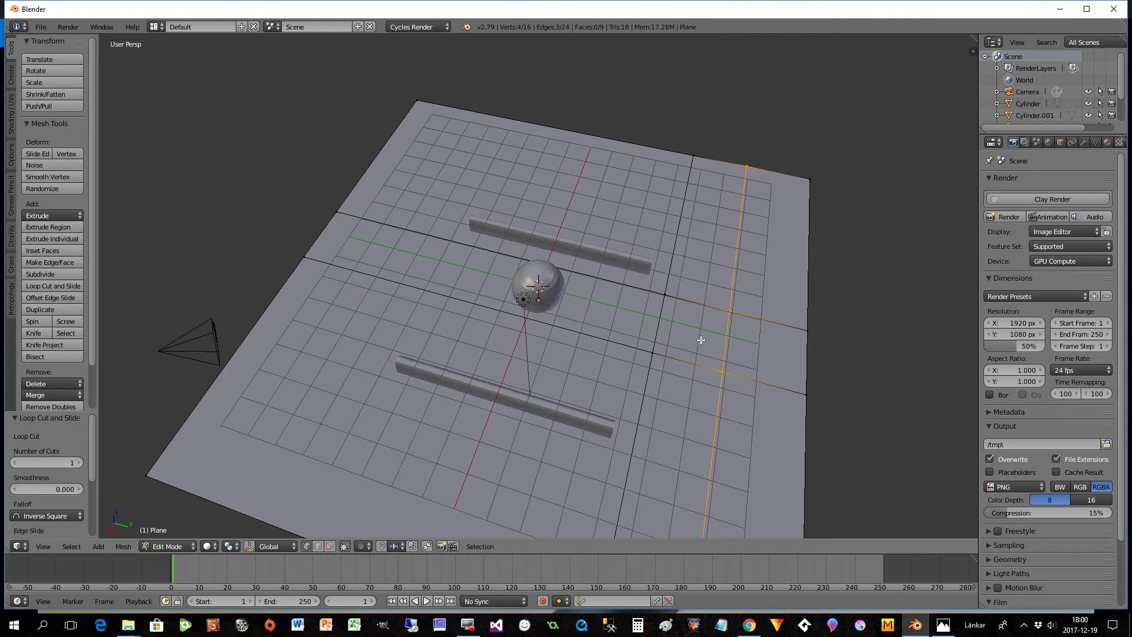
# - Delete one grid face to leave a square hole, then select the hole's boundary edges
pyautogui.click(329, 545)
pyautogui.rightClick(671, 343)
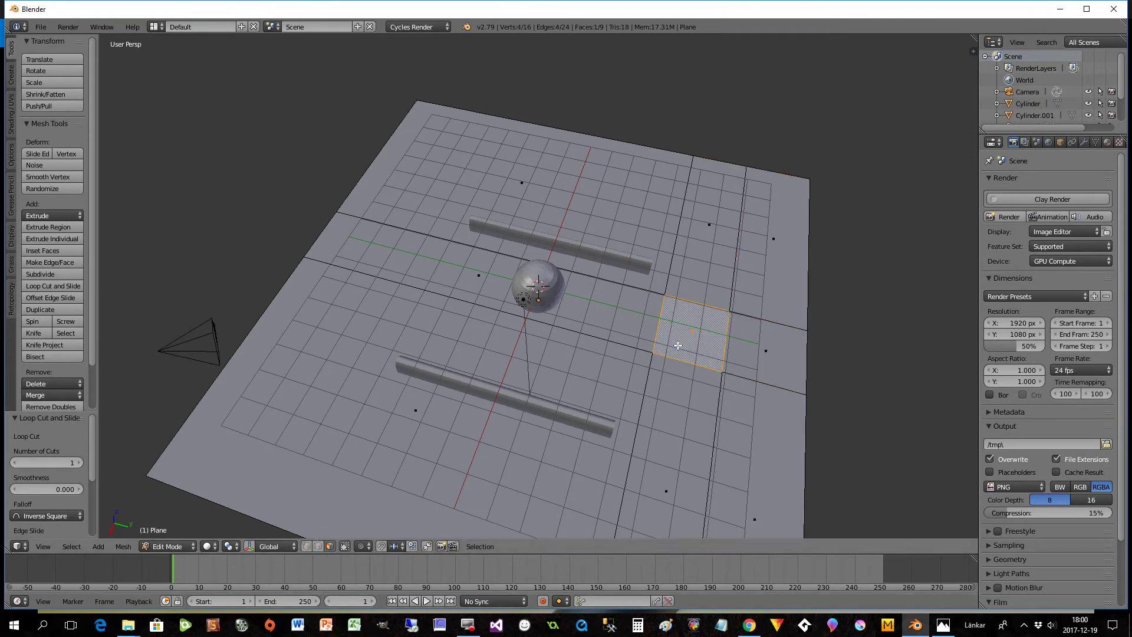
pyautogui.press('x')
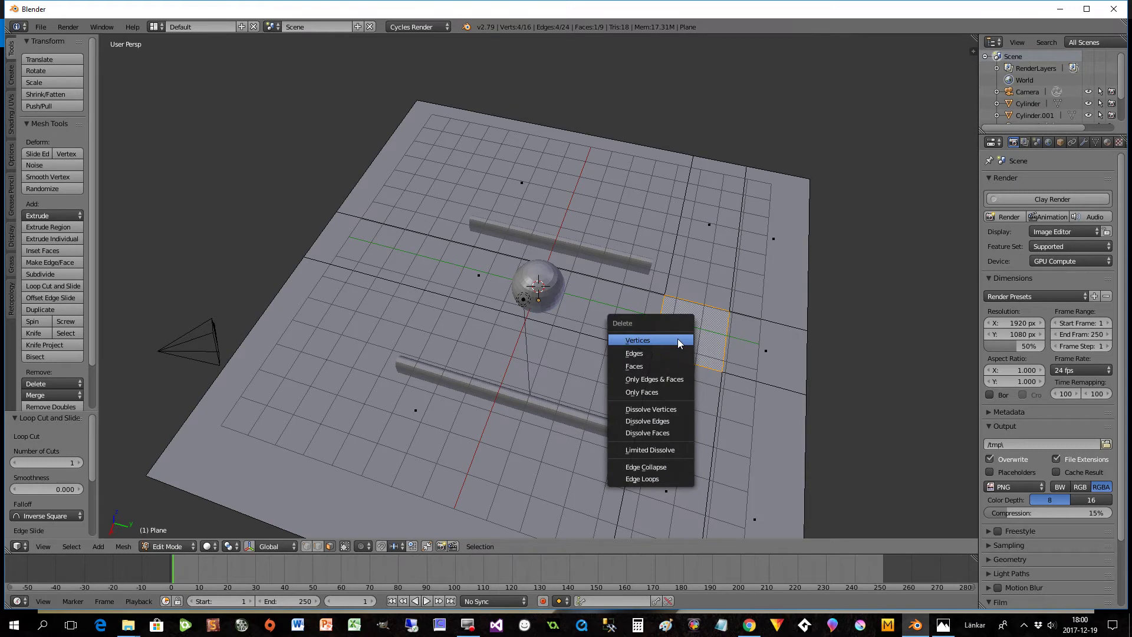
pyautogui.click(629, 362)
pyautogui.moveTo(682, 361)
pyautogui.mouseDown(button='middle')
pyautogui.moveTo(703, 362)
pyautogui.moveTo(664, 368)
pyautogui.mouseUp(button='middle')
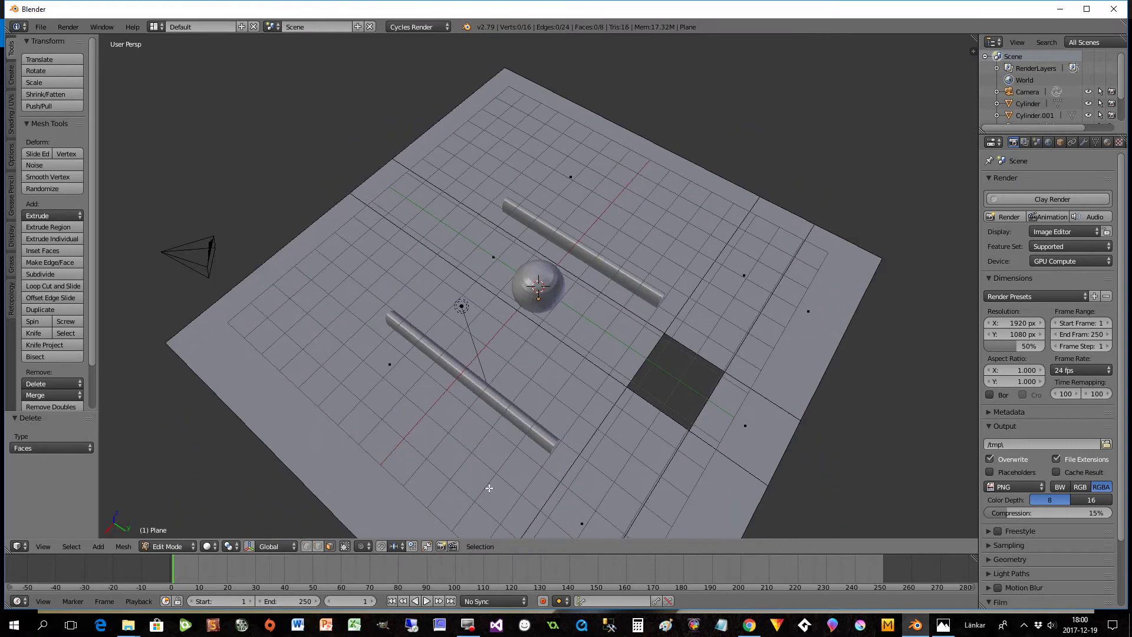
pyautogui.click(319, 545)
pyautogui.keyDown('alt'); pyautogui.rightClick(660, 411); pyautogui.keyUp('alt')
# - Subdivide the hole's edges with 5 cuts and round them into a circle with LoopTools
pyautogui.click(44, 273)
pyautogui.click(58, 448)
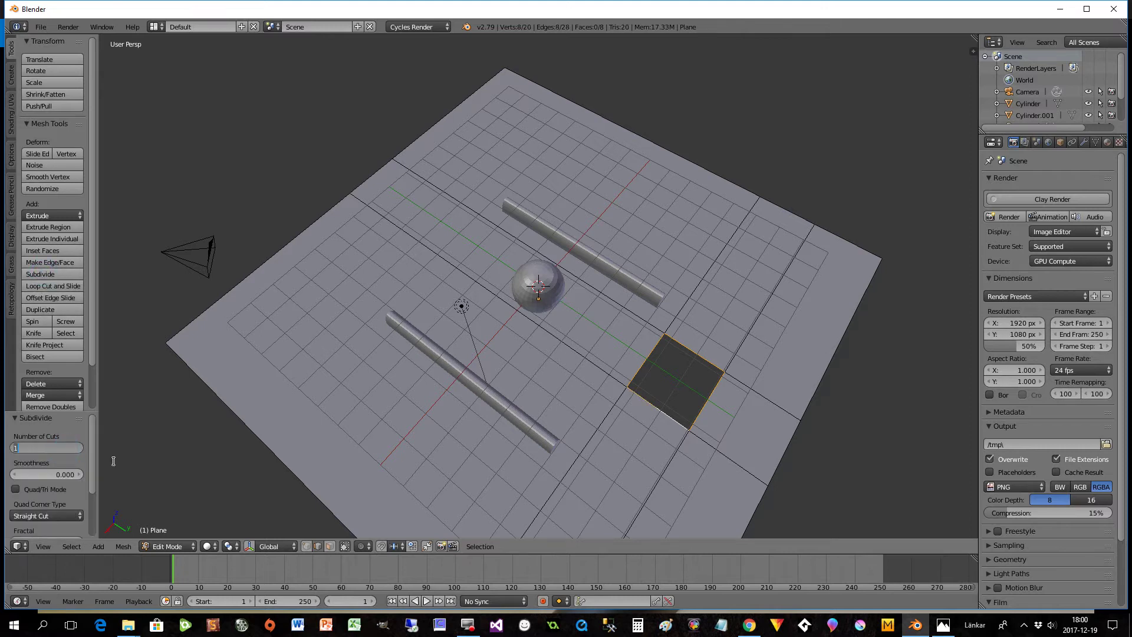
pyautogui.write('5')
pyautogui.press('Return')
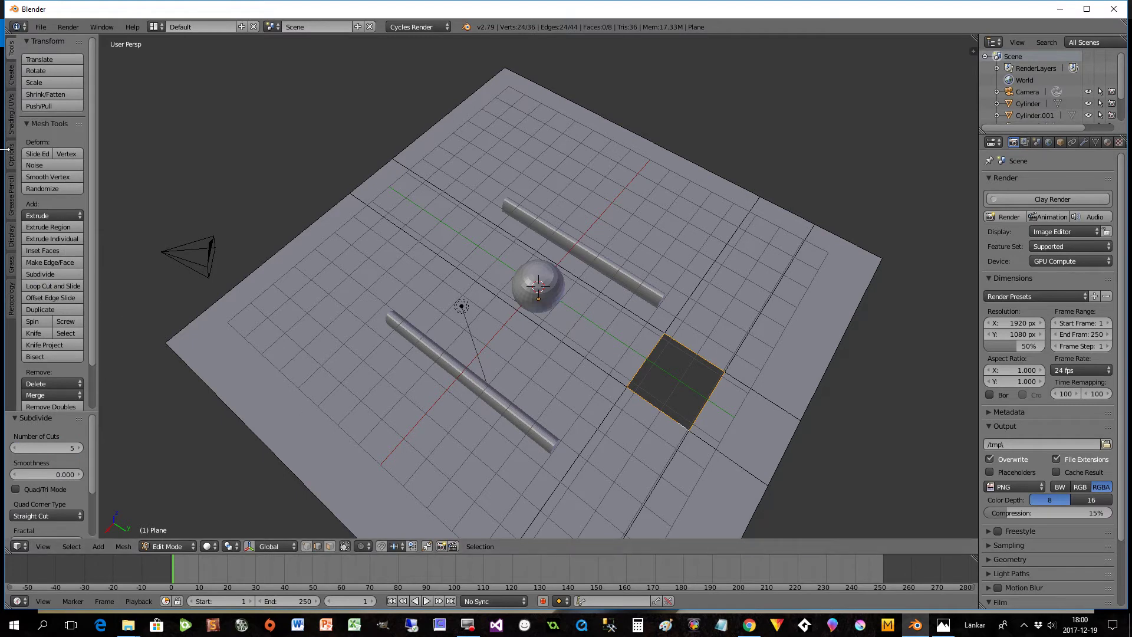
pyautogui.scroll(-2, 44, 224)
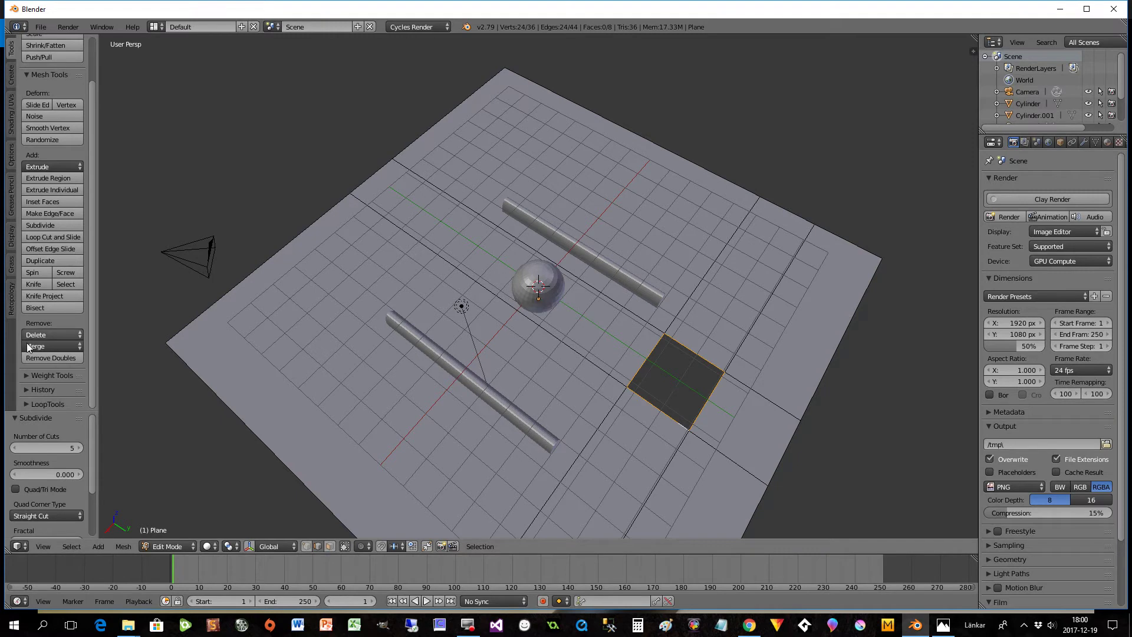
pyautogui.click(22, 401)
pyautogui.scroll(-4, 48, 393)
pyautogui.click(42, 330)
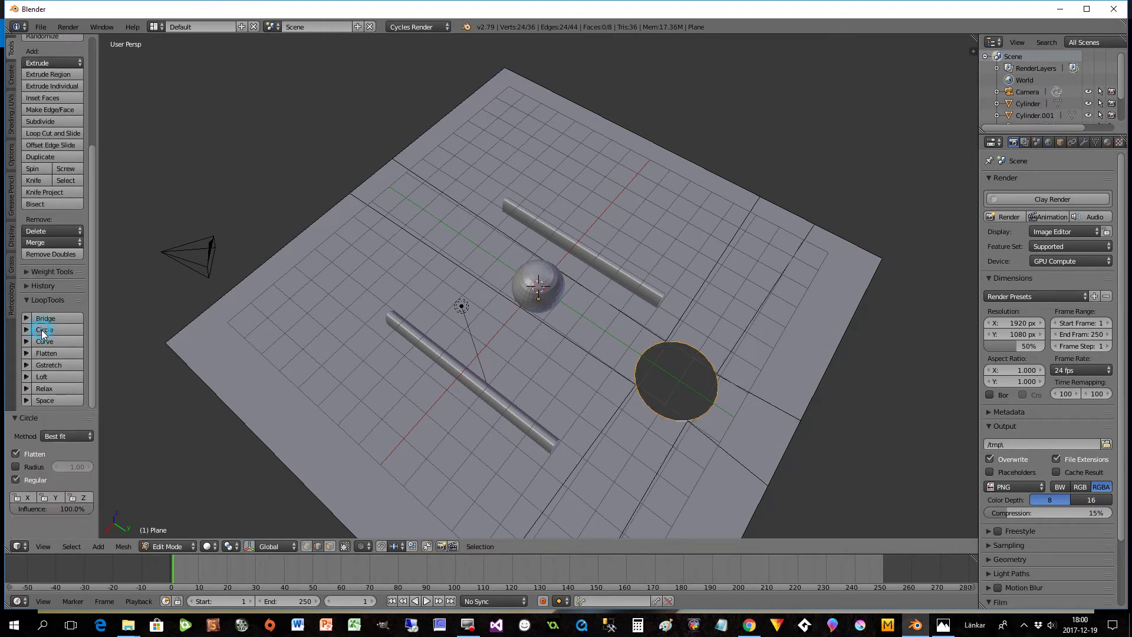
# - Extrude the circular rim 2.943 units down along Z and return to Object Mode
pyautogui.moveTo(711, 420); pyautogui.dragTo(706, 387, button='middle')
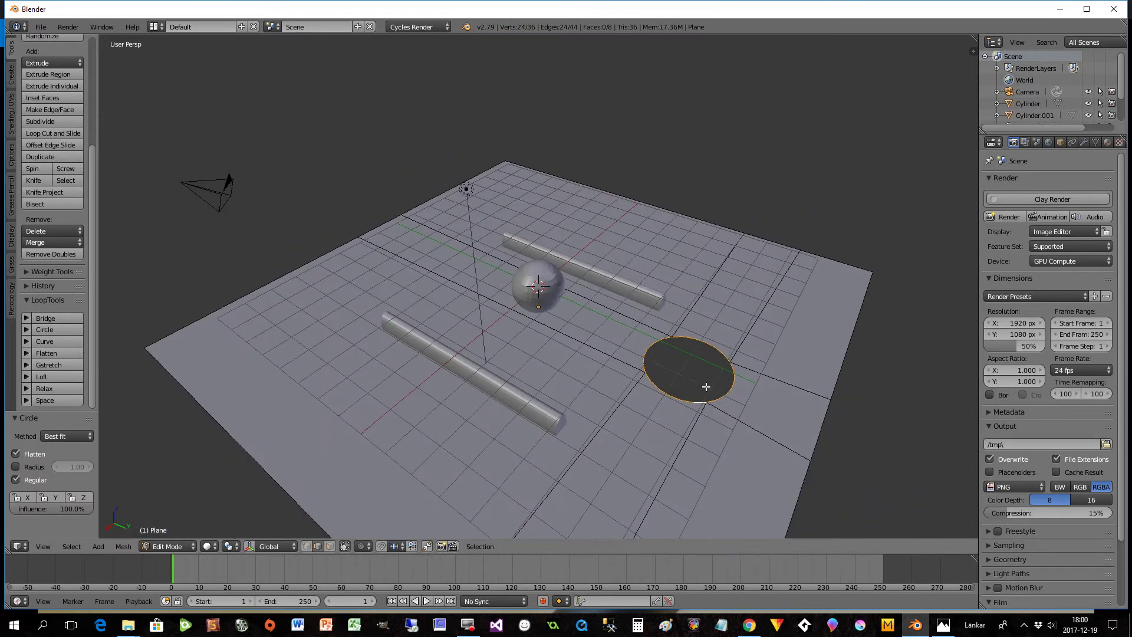
pyautogui.moveTo(710, 394); pyautogui.dragTo(676, 376, button='middle')
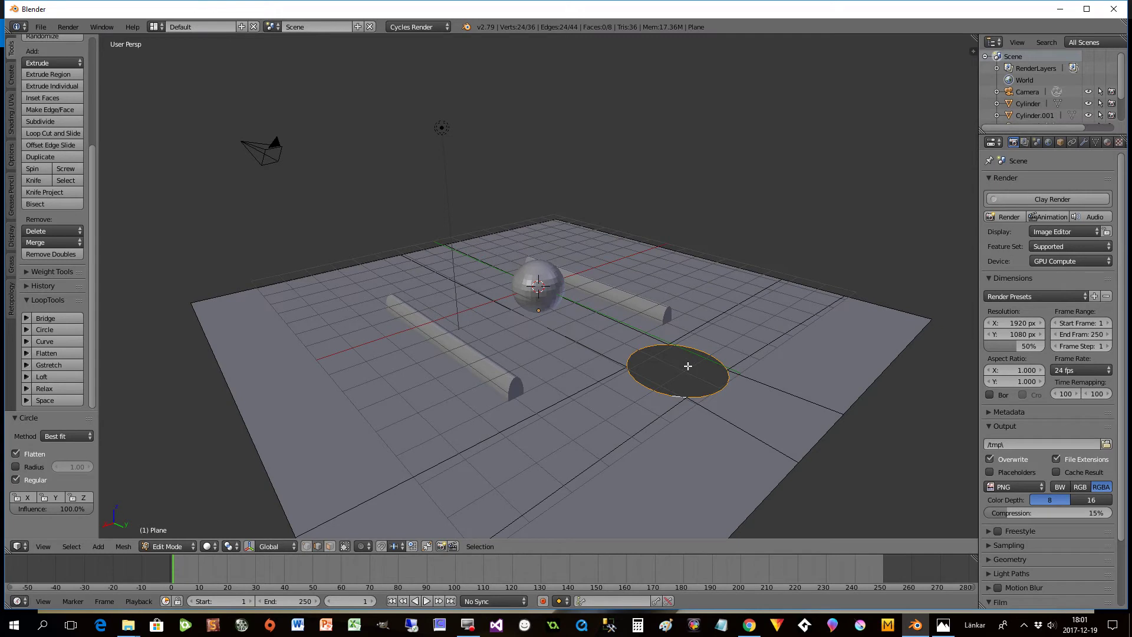
pyautogui.press('e')
pyautogui.press('z')
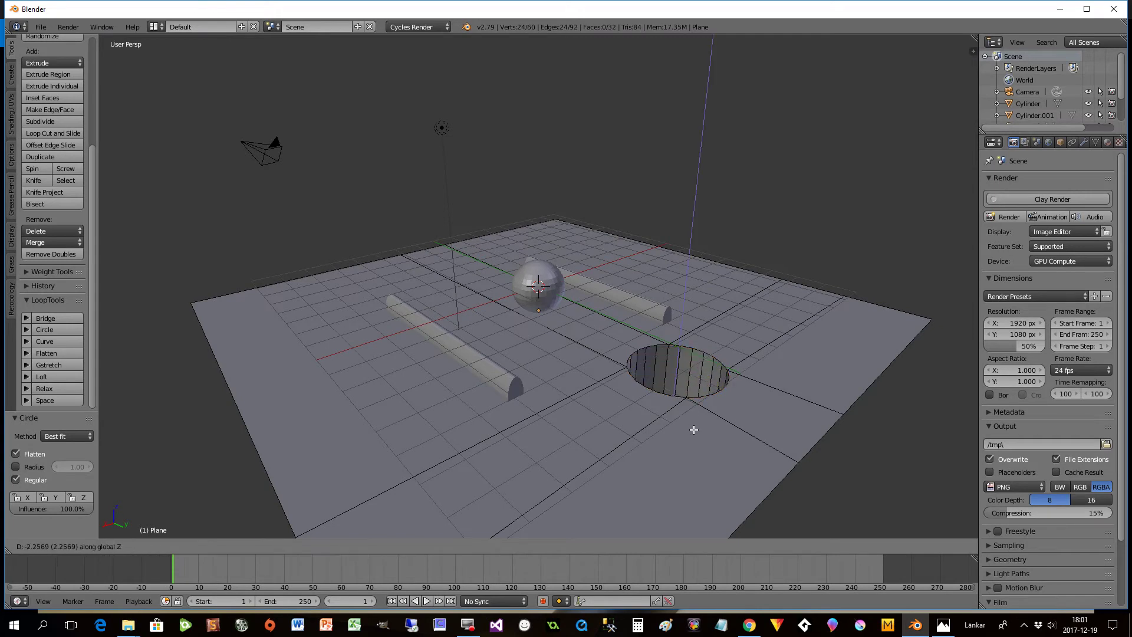
pyautogui.click(697, 447)
pyautogui.moveTo(688, 456); pyautogui.dragTo(693, 367, button='middle')
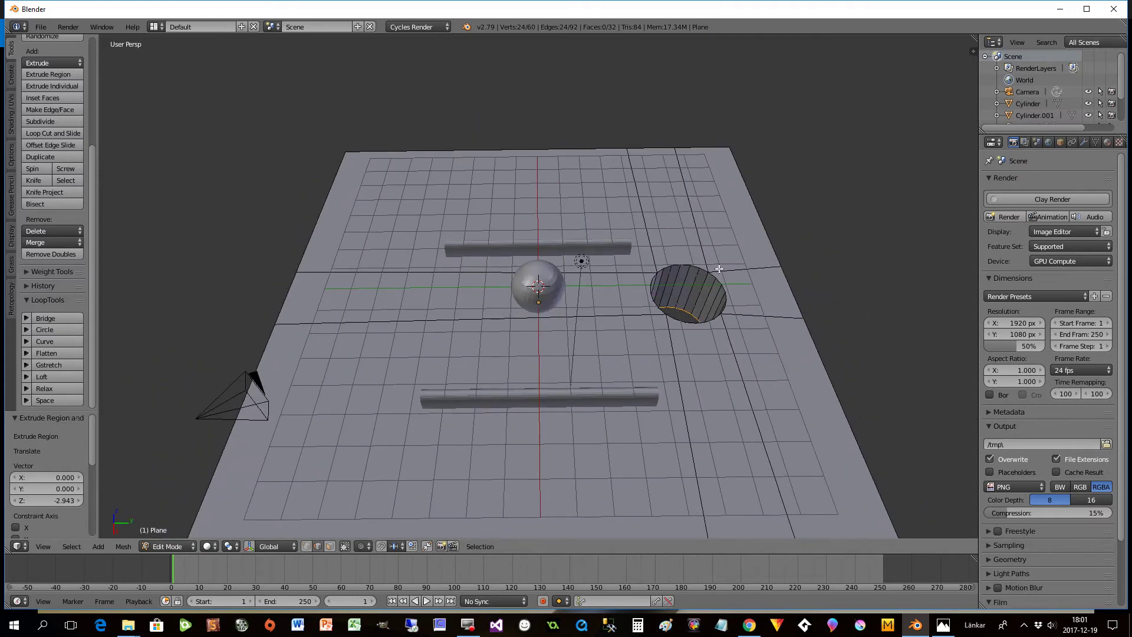
pyautogui.moveTo(474, 463); pyautogui.dragTo(557, 433, button='middle')
pyautogui.press('Tab')
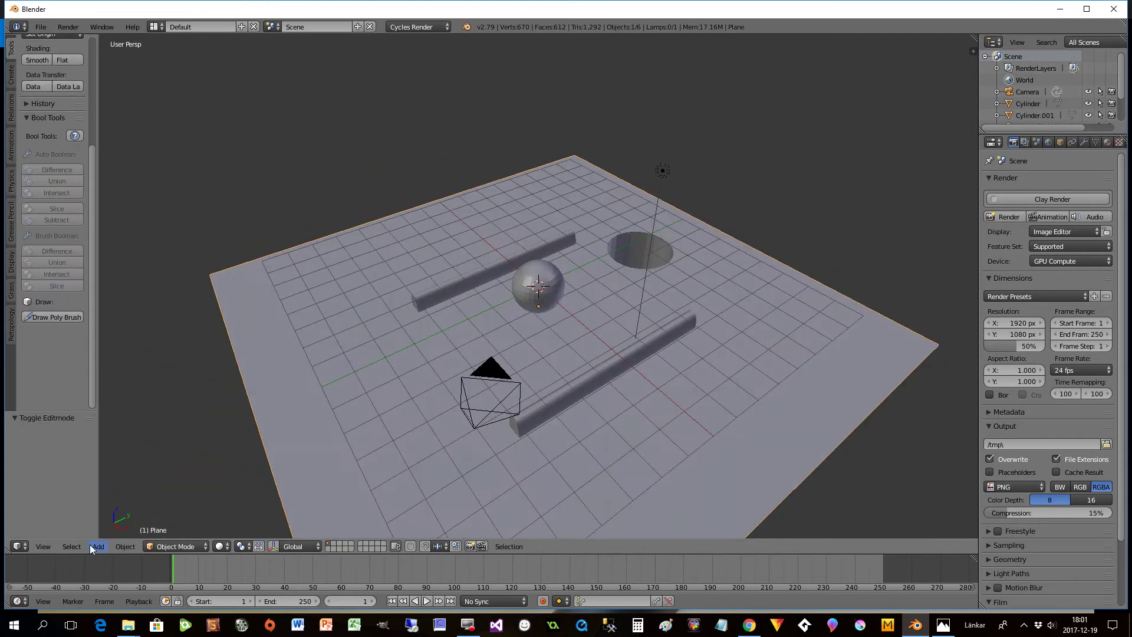
# - Look through the scene camera and split the viewport into two stacked 3D views
pyautogui.click(47, 546)
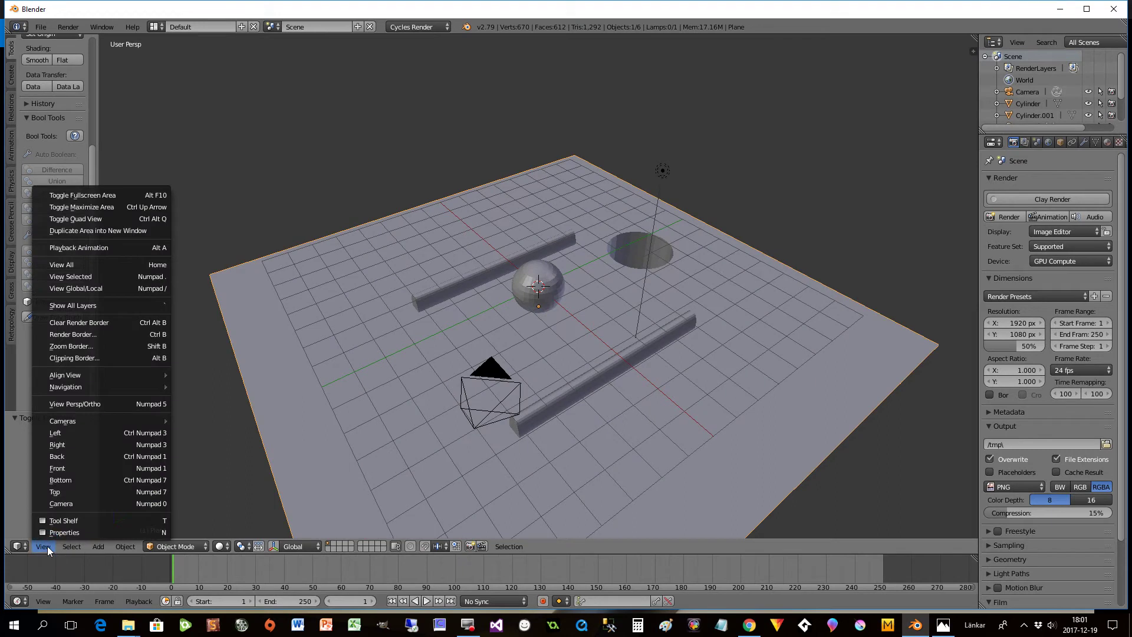
pyautogui.click(61, 504)
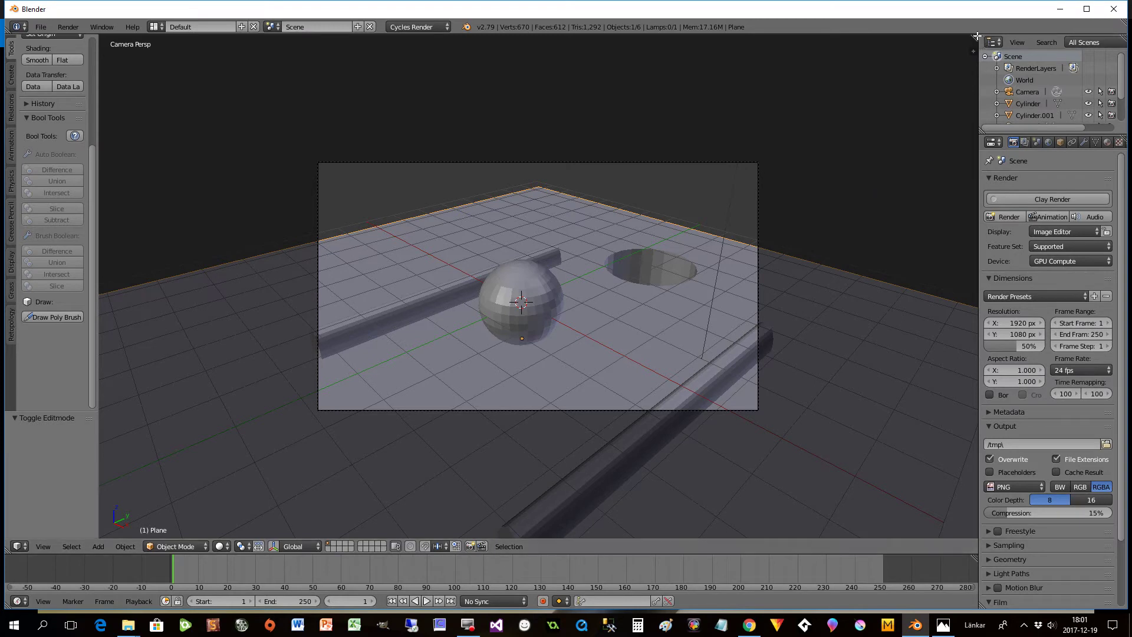
pyautogui.moveTo(978, 38); pyautogui.dragTo(973, 45)
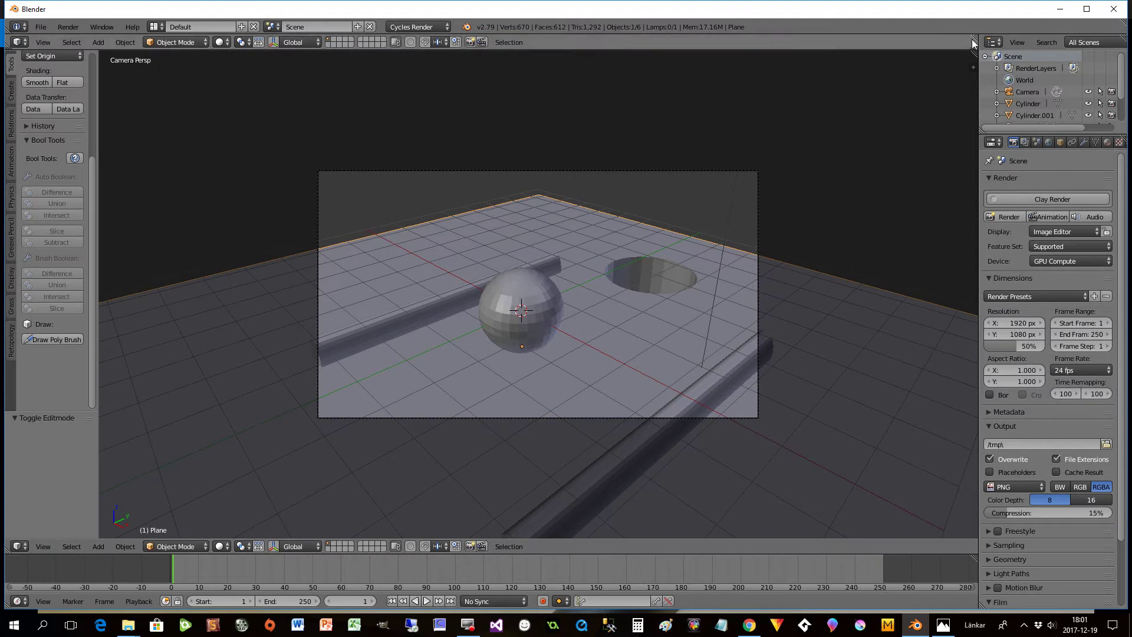
pyautogui.moveTo(973, 54); pyautogui.dragTo(915, 284)
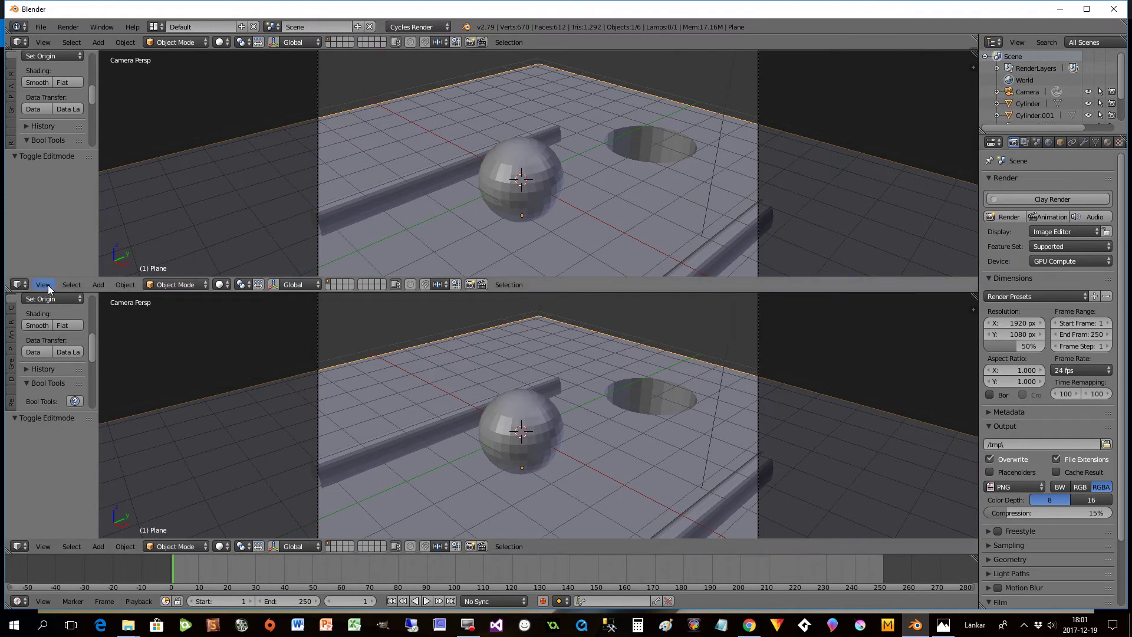
# - Make the upper area a Node Editor, shade the sphere smooth, and reselect the plane
pyautogui.click(20, 284)
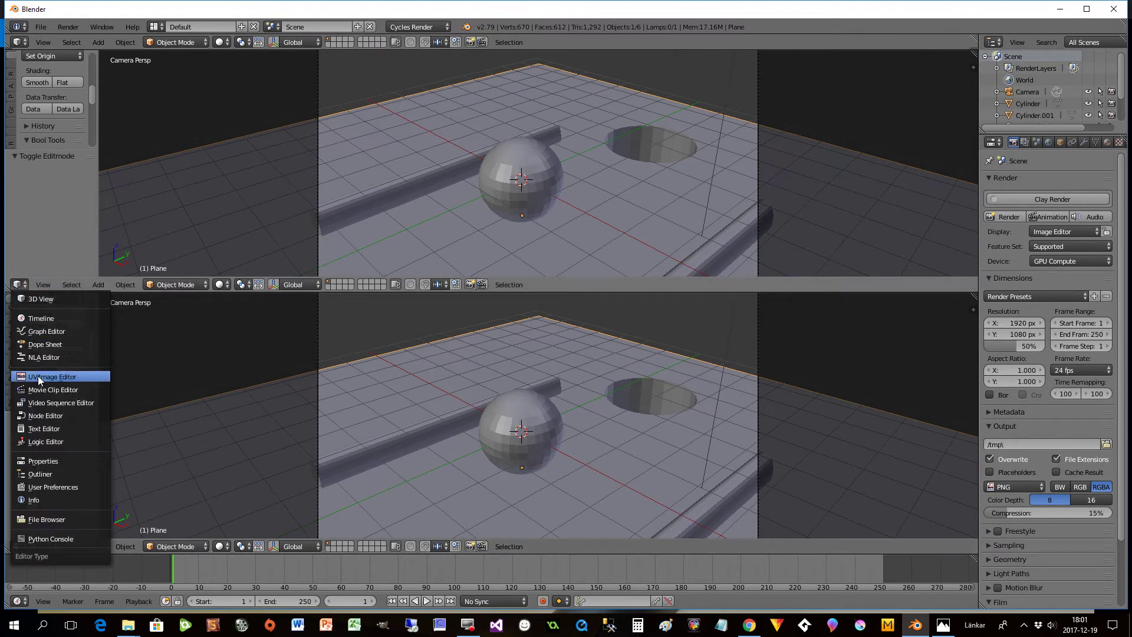
pyautogui.click(42, 414)
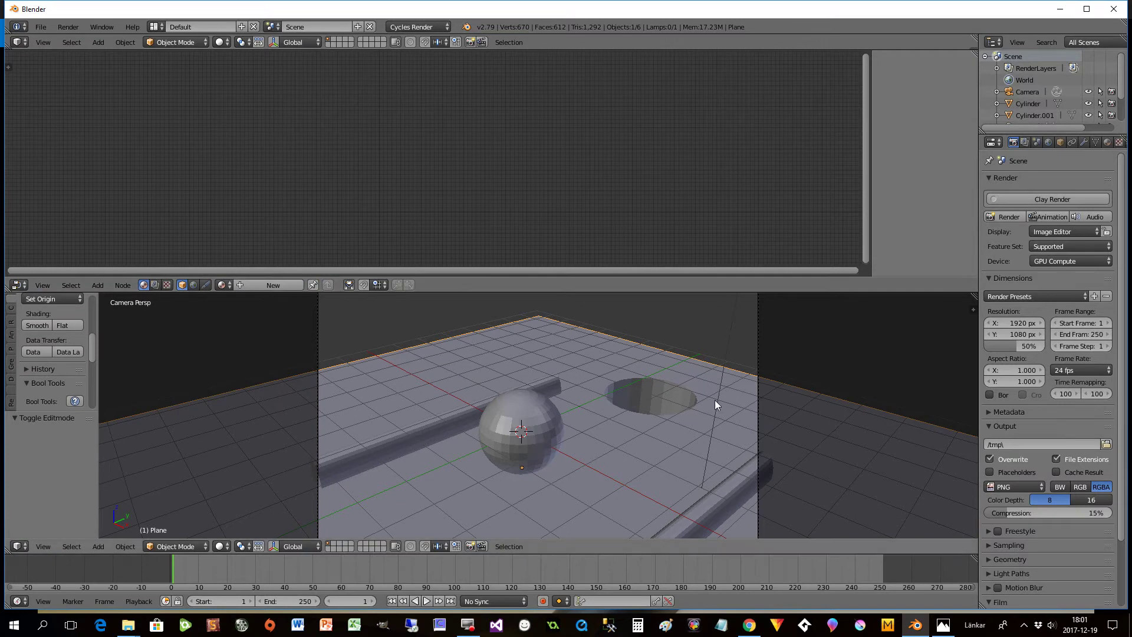
pyautogui.rightClick(515, 438)
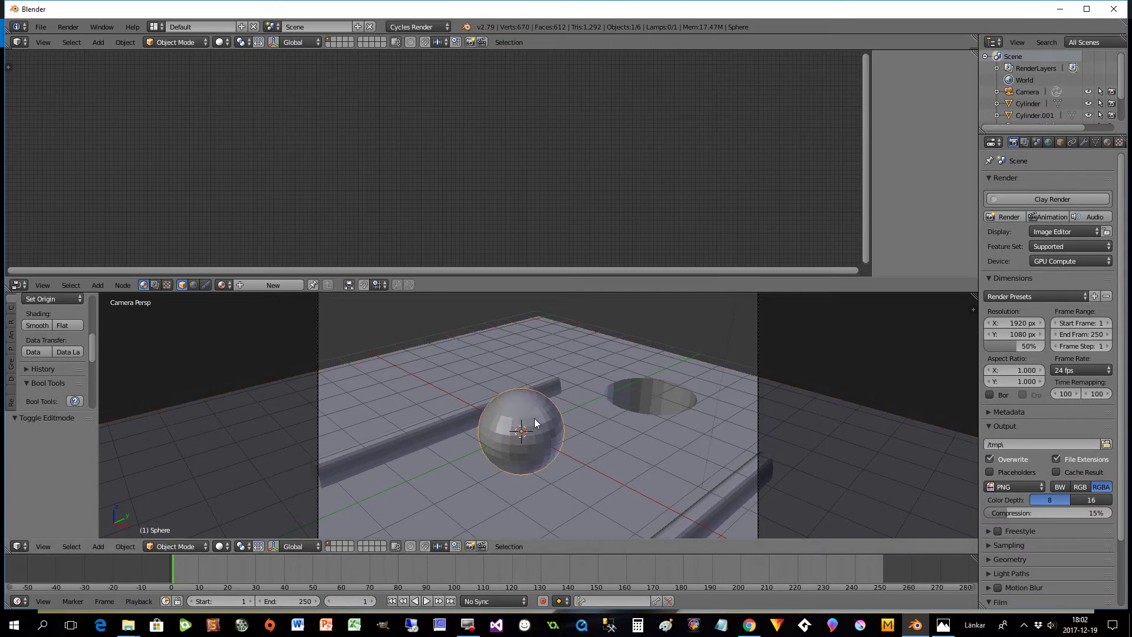
pyautogui.click(33, 326)
pyautogui.rightClick(857, 432)
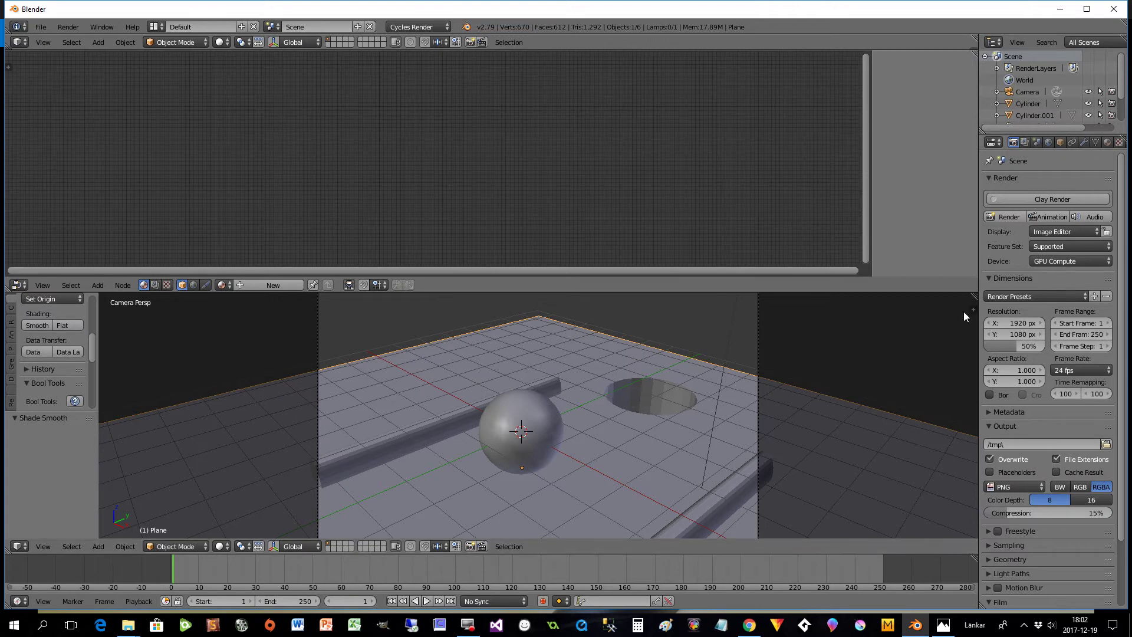
# - Add a Bevel modifier with 2 segments to the floor plane
pyautogui.click(1084, 142)
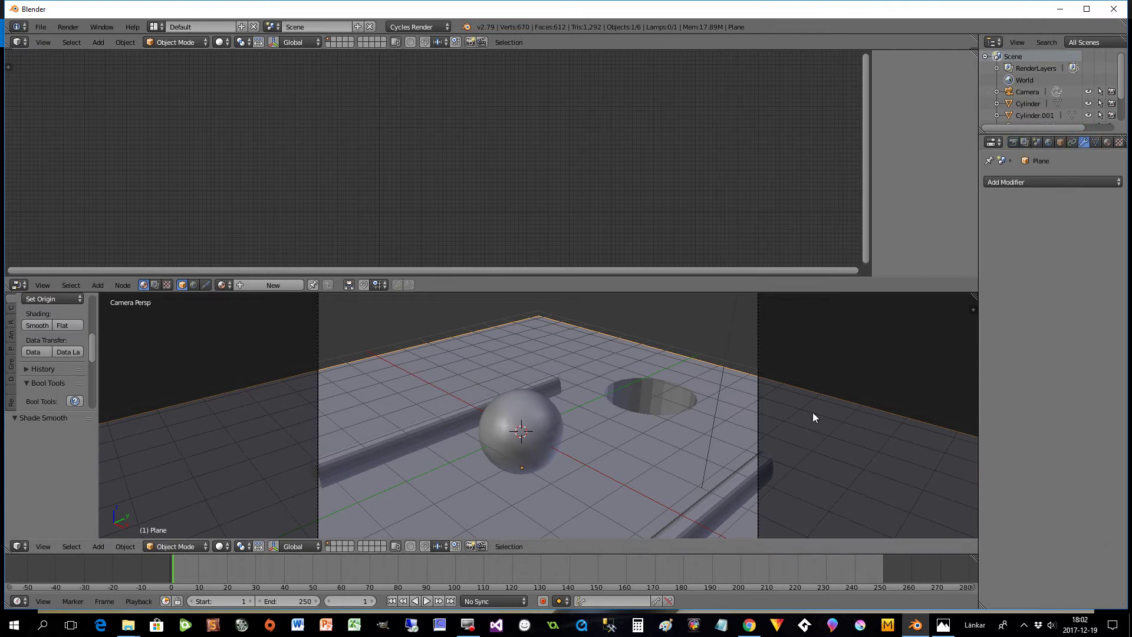
pyautogui.click(1047, 182)
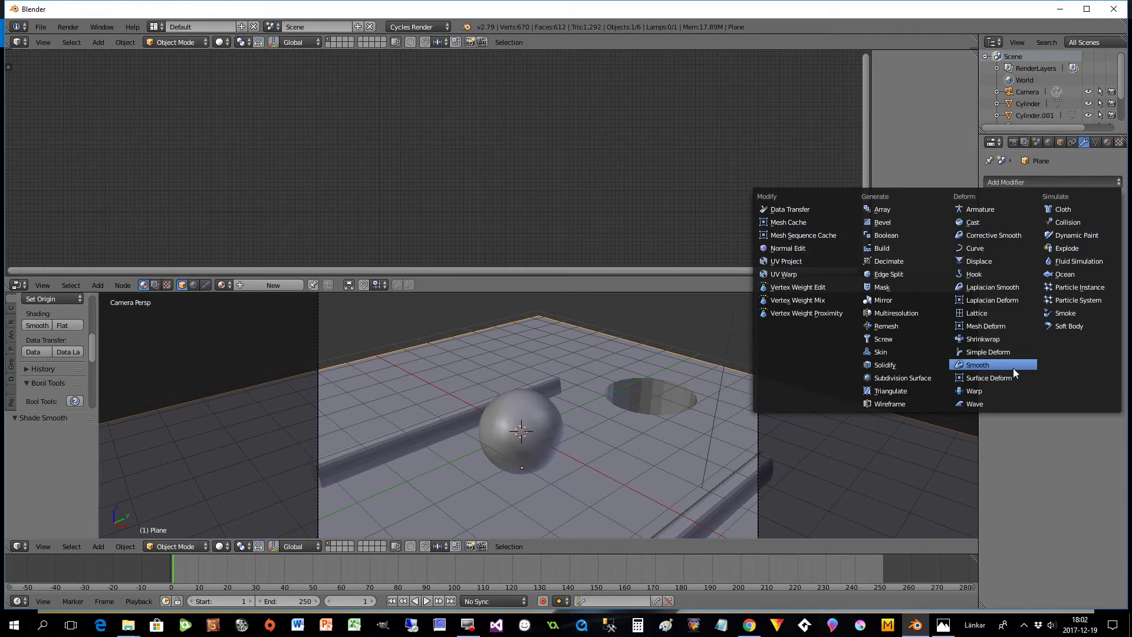
pyautogui.click(882, 223)
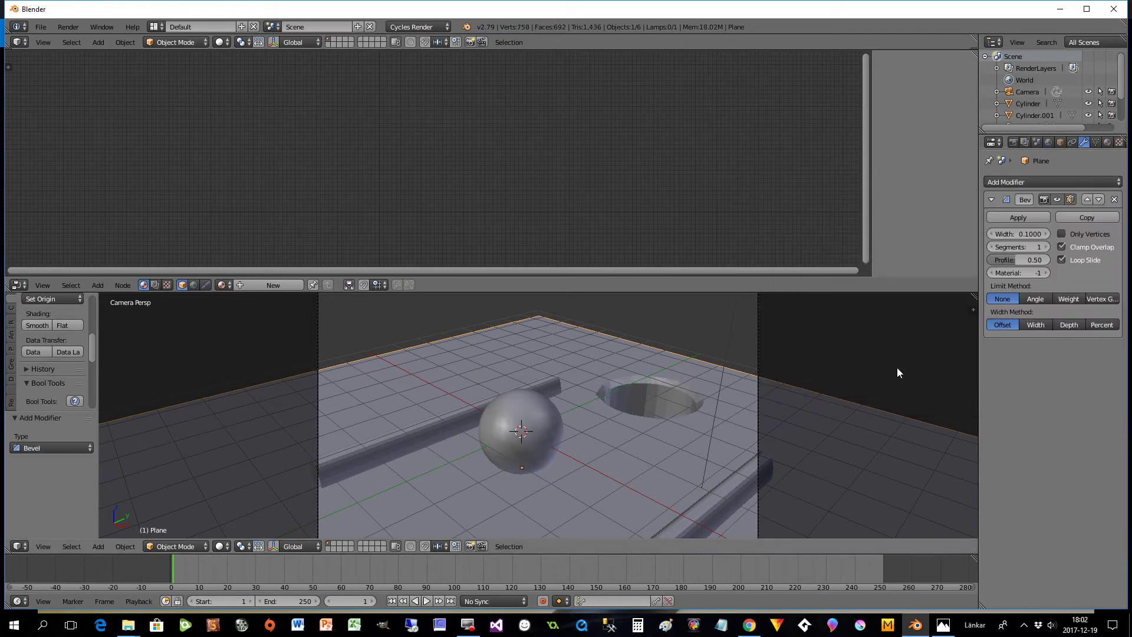
pyautogui.click(1047, 247)
pyautogui.click(1108, 142)
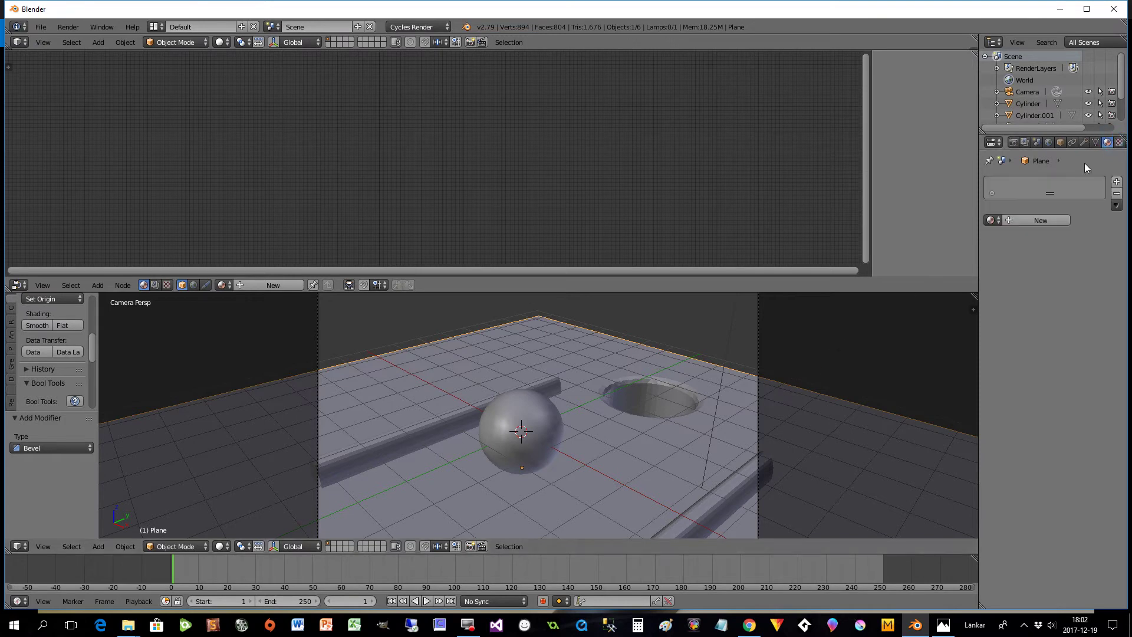
# - Select the sphere and switch the viewport to Rendered shading for a Cycles preview
pyautogui.rightClick(511, 447)
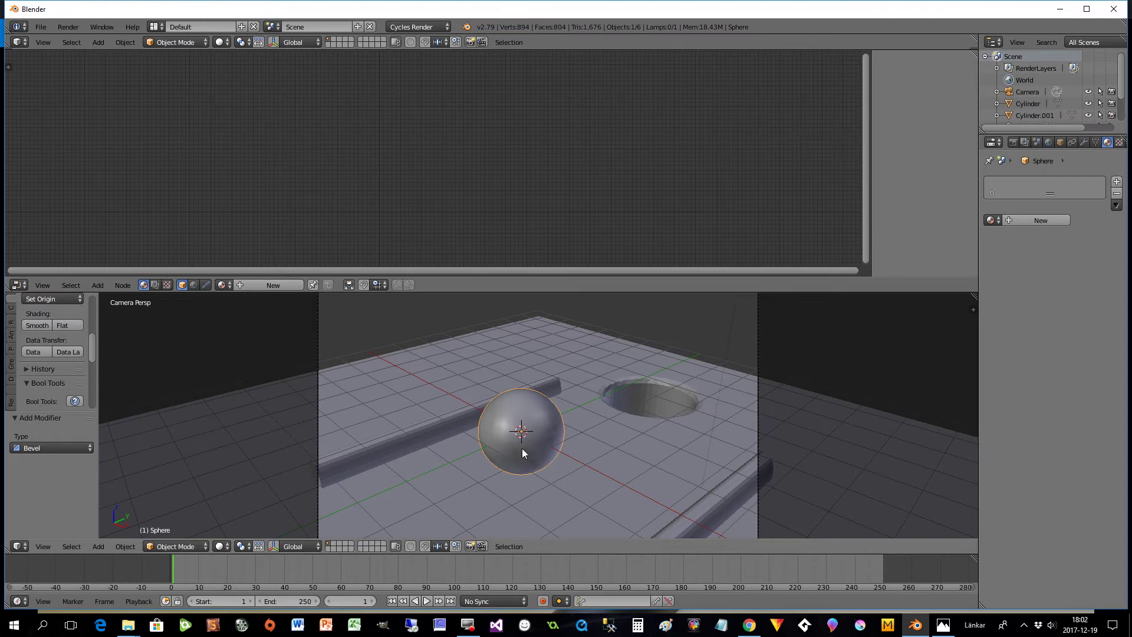
pyautogui.click(221, 546)
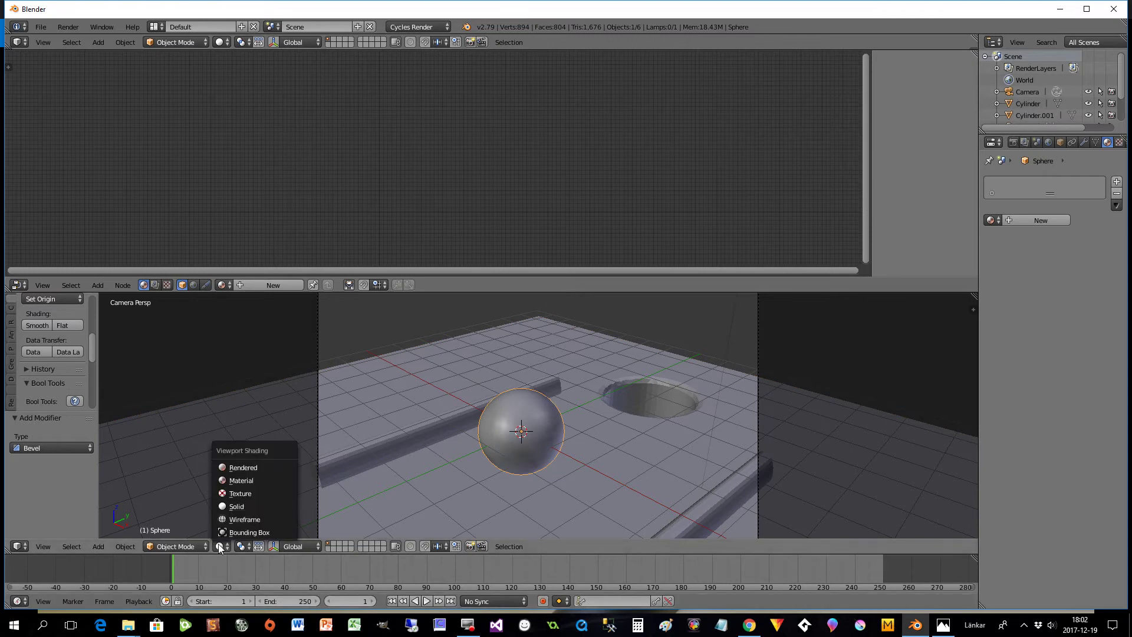
pyautogui.click(244, 464)
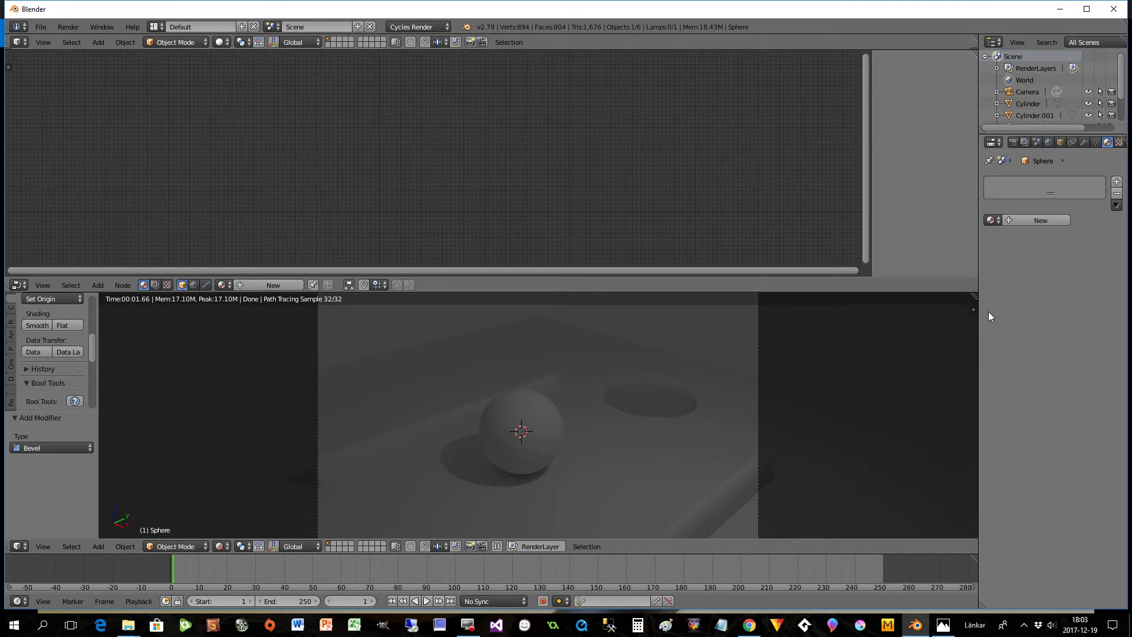
# - Look over the Winter Forest HDR set on the sIBL Archive, then return to Blender
pyautogui.click(748, 625)
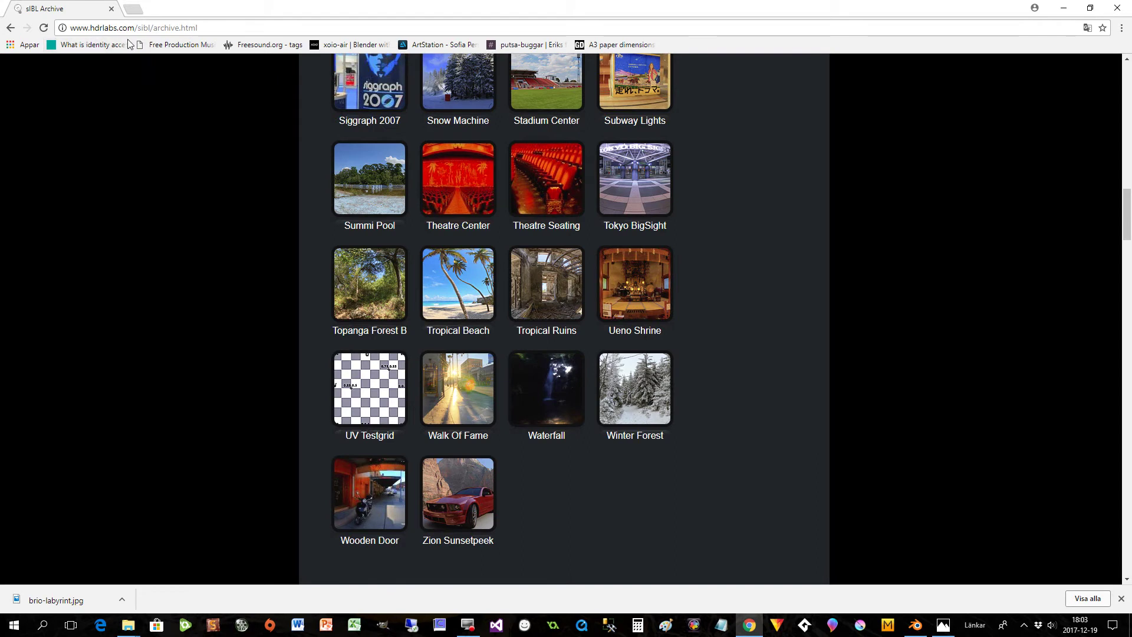
pyautogui.moveTo(642, 401)
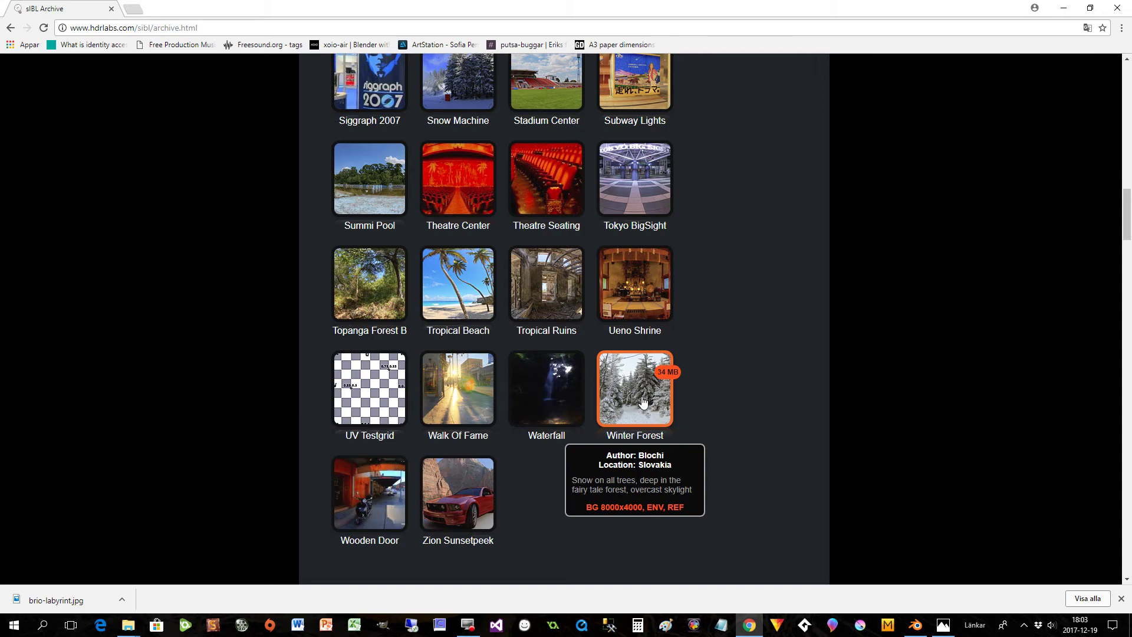
pyautogui.click(914, 628)
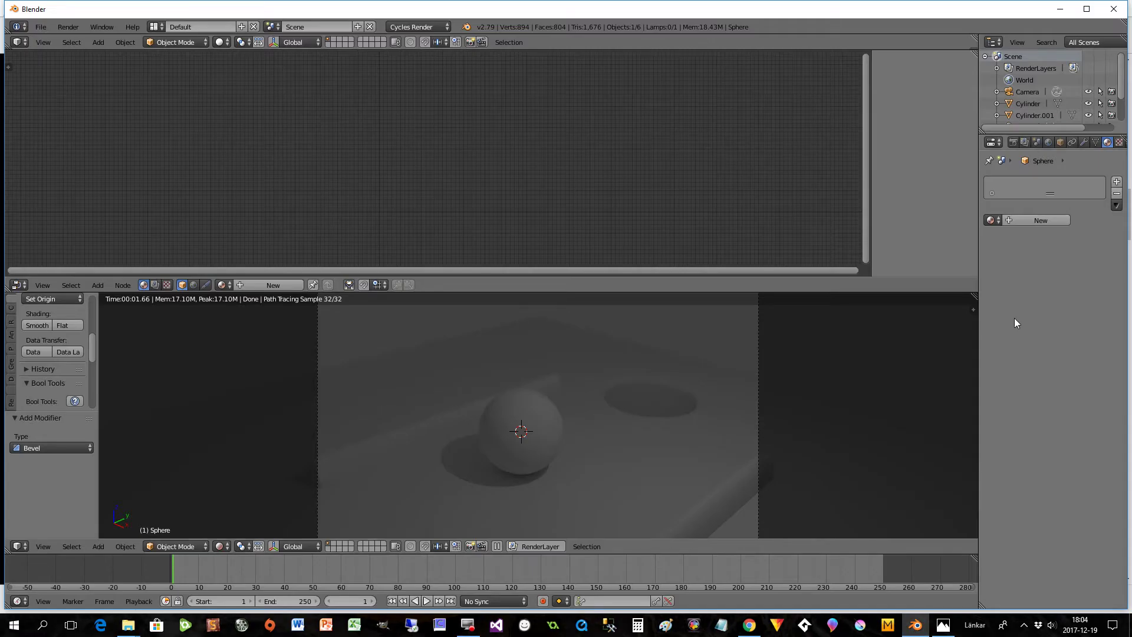
# - Enable world nodes and plug an Environment Texture into the background Color
pyautogui.click(1047, 142)
pyautogui.click(1056, 245)
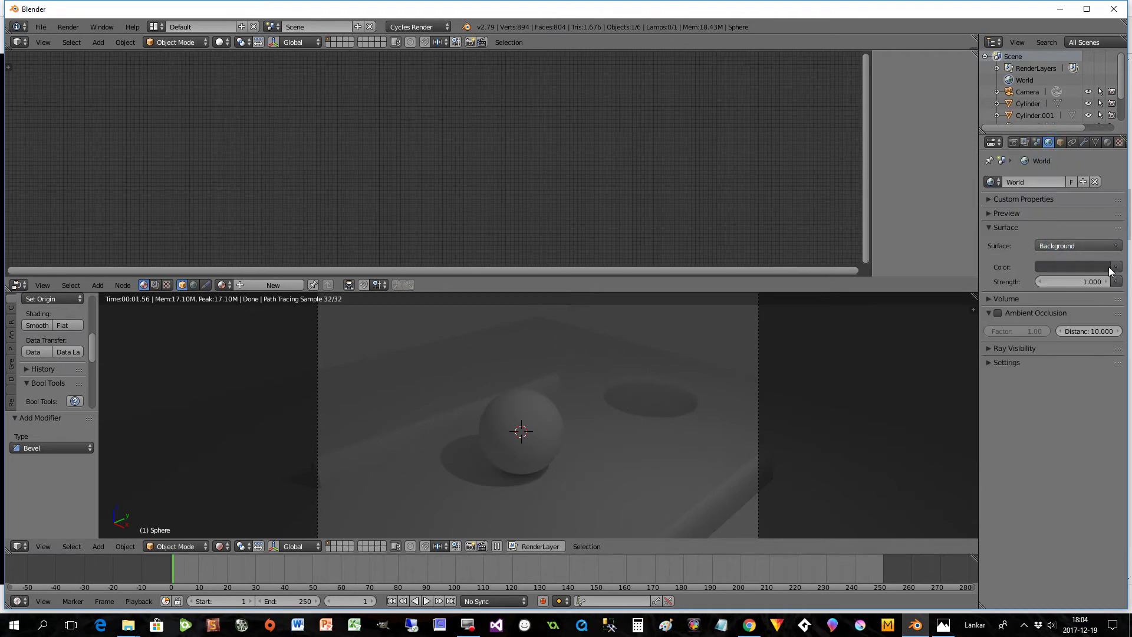
pyautogui.click(1116, 268)
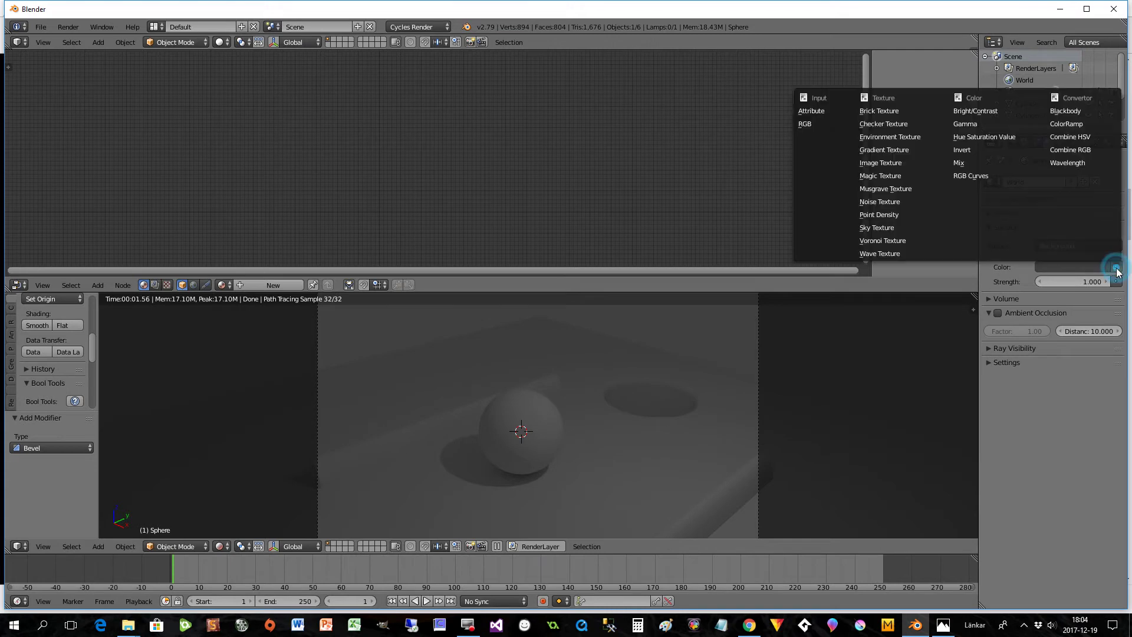
pyautogui.click(893, 136)
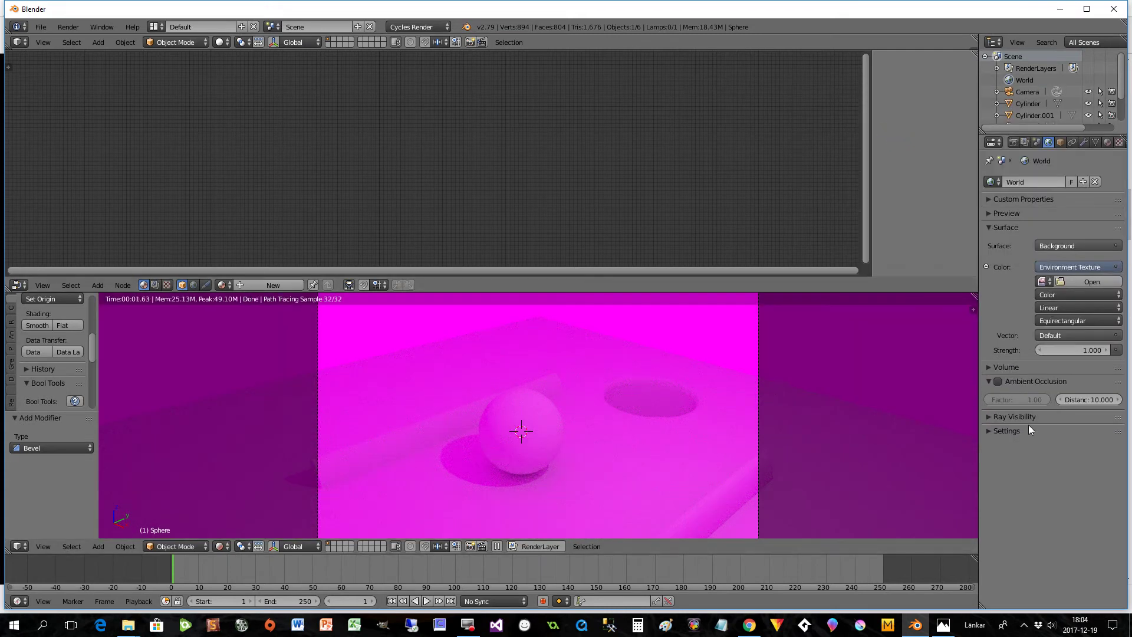
# - Load HDR/Winter_Forest/WinterForest_Ref.hdr as the world environment image
pyautogui.click(1073, 281)
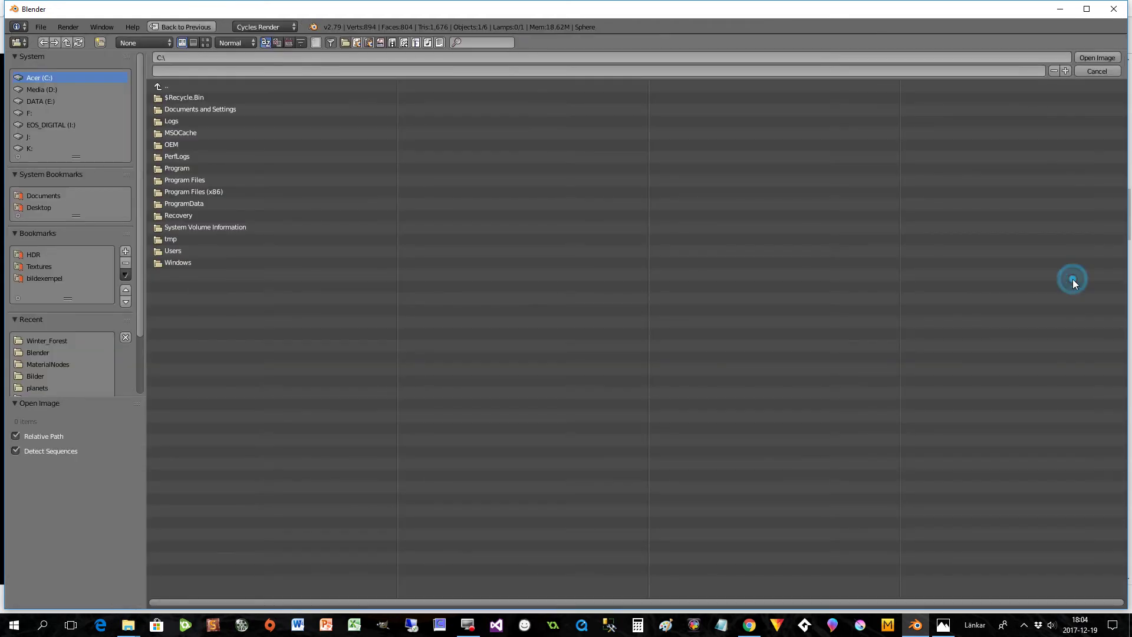
pyautogui.click(33, 254)
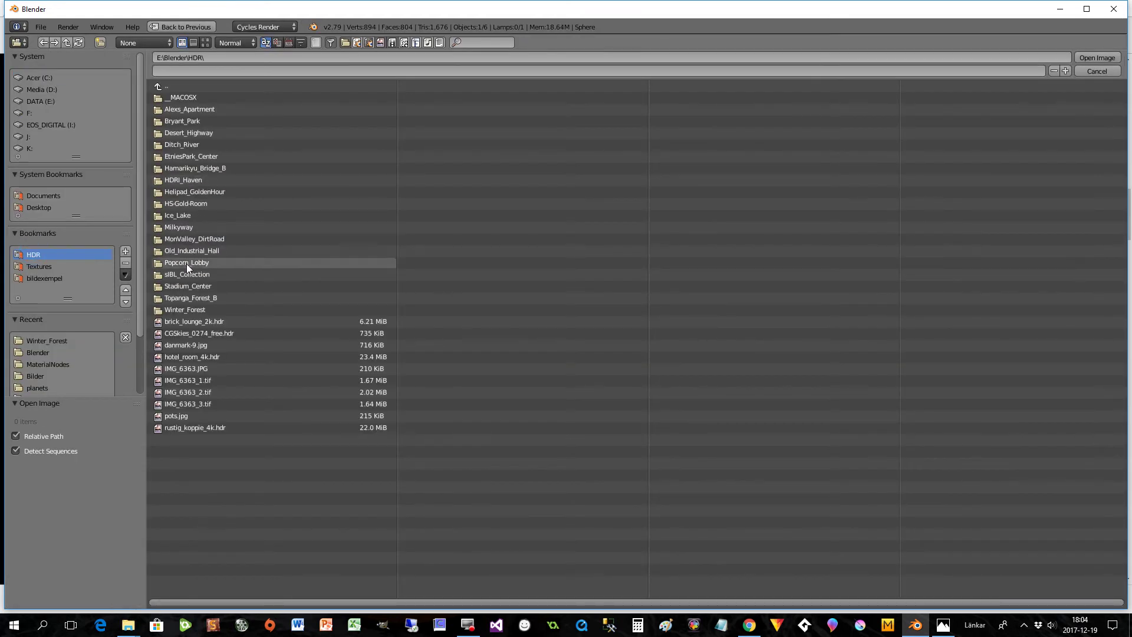
pyautogui.click(190, 310)
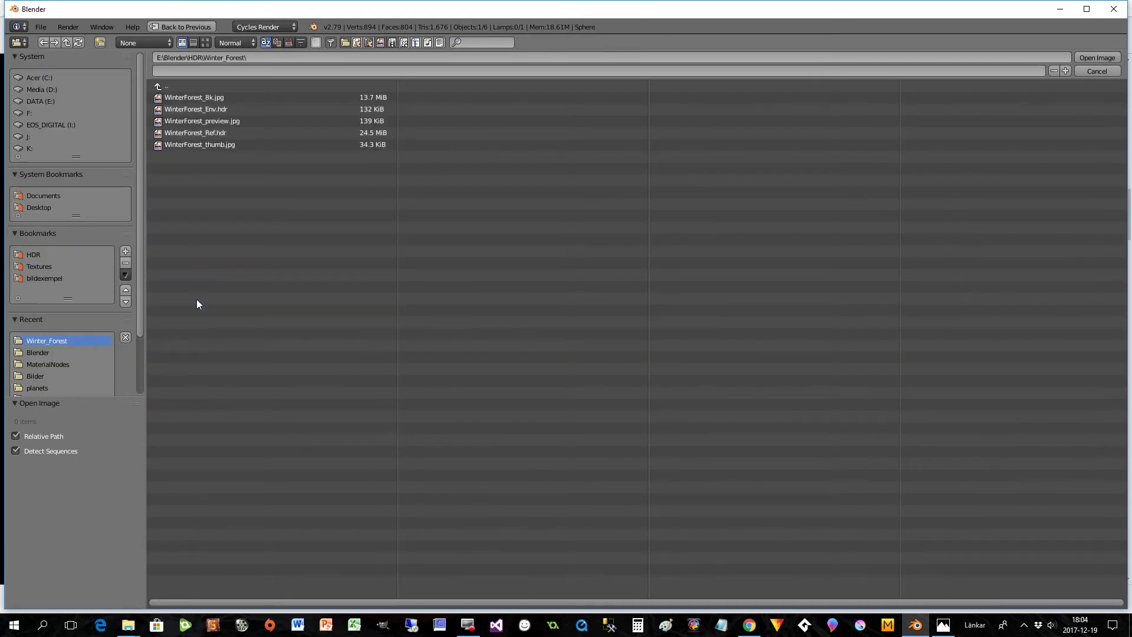
pyautogui.click(204, 42)
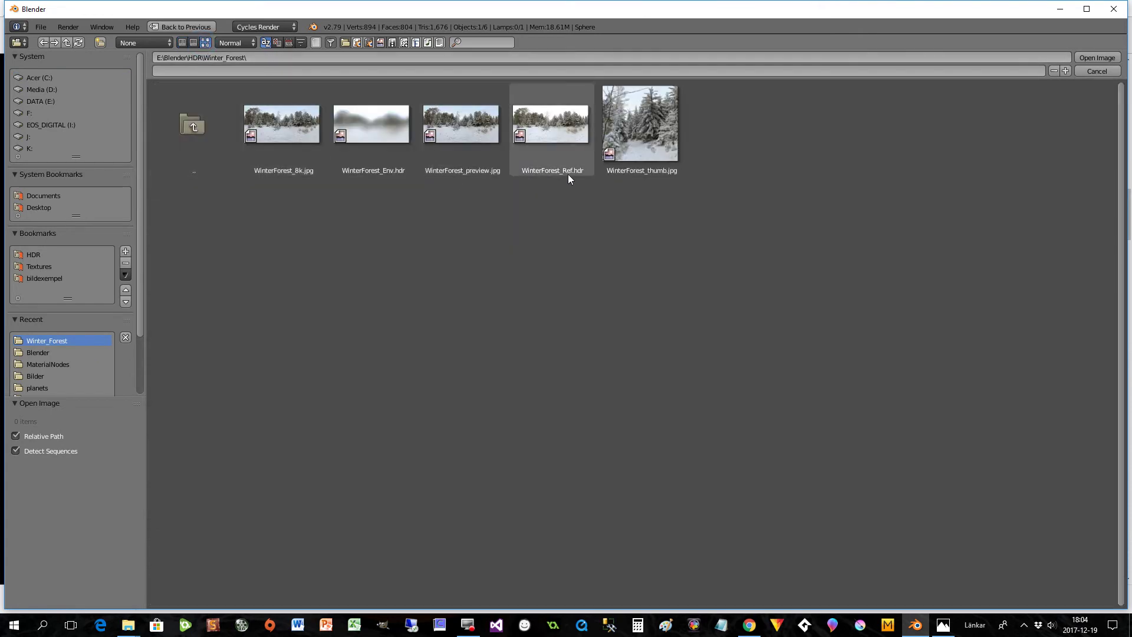
pyautogui.doubleClick(540, 118)
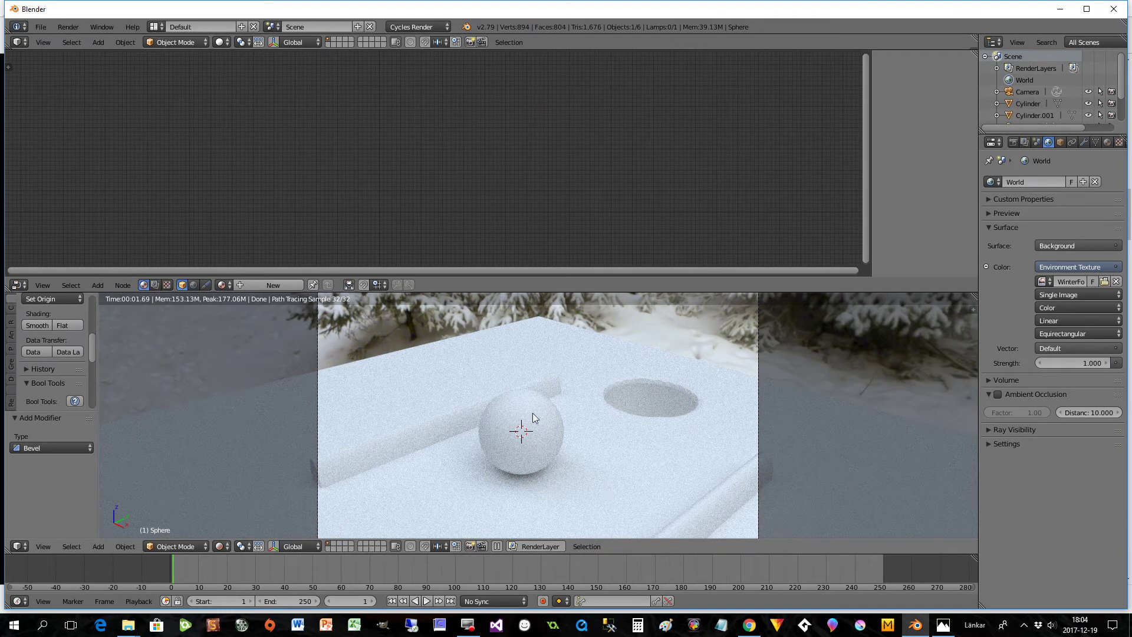
# - Return to solid shading and give the sphere a new material named Steel
pyautogui.click(221, 546)
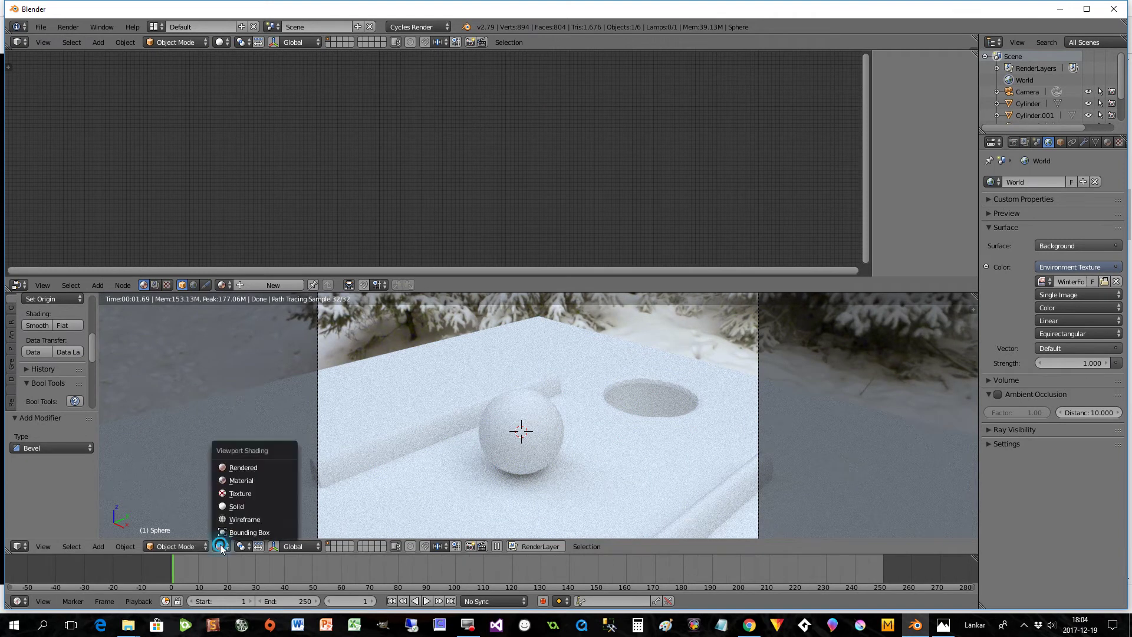
pyautogui.click(233, 506)
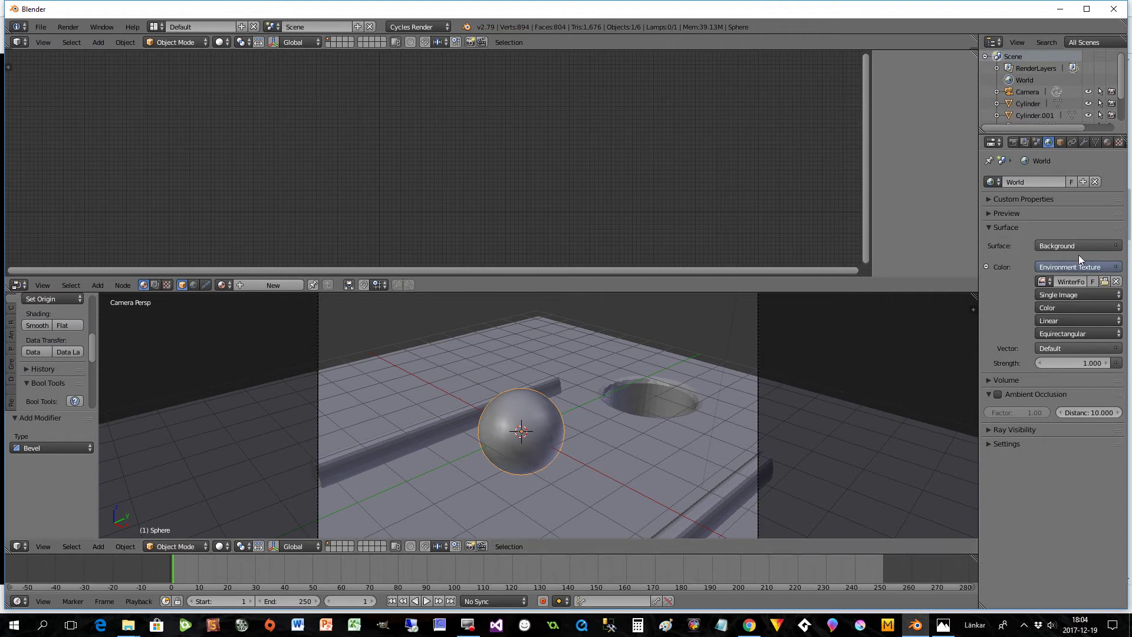
pyautogui.click(1107, 142)
pyautogui.moveTo(979, 197); pyautogui.dragTo(924, 201)
pyautogui.click(993, 220)
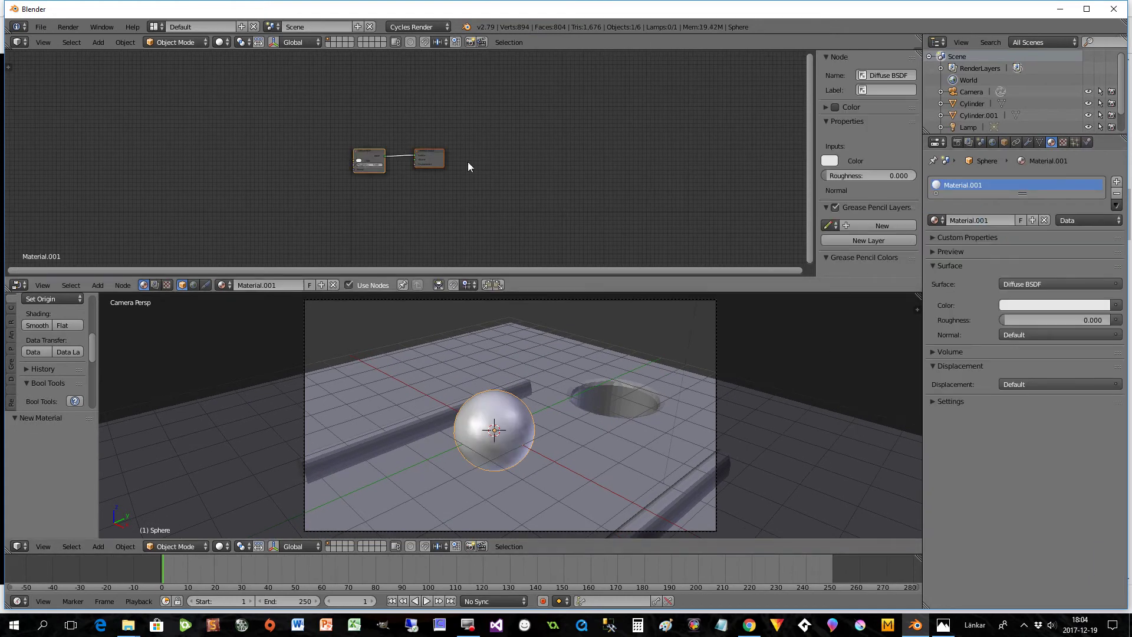
pyautogui.click(1001, 220)
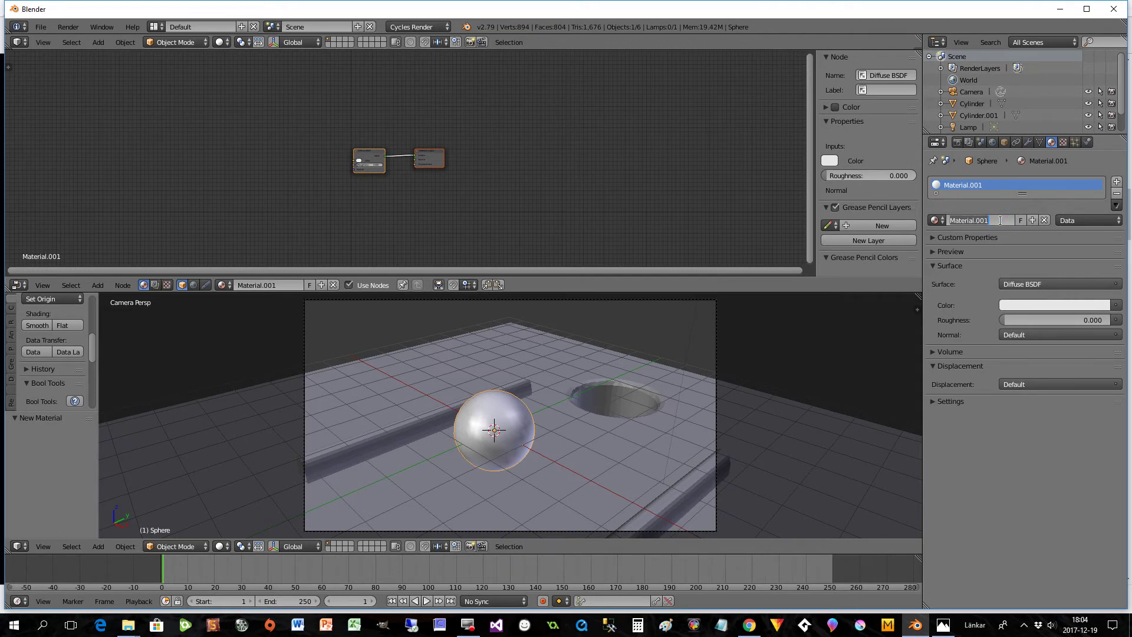
pyautogui.write('Steel')
pyautogui.press('Return')
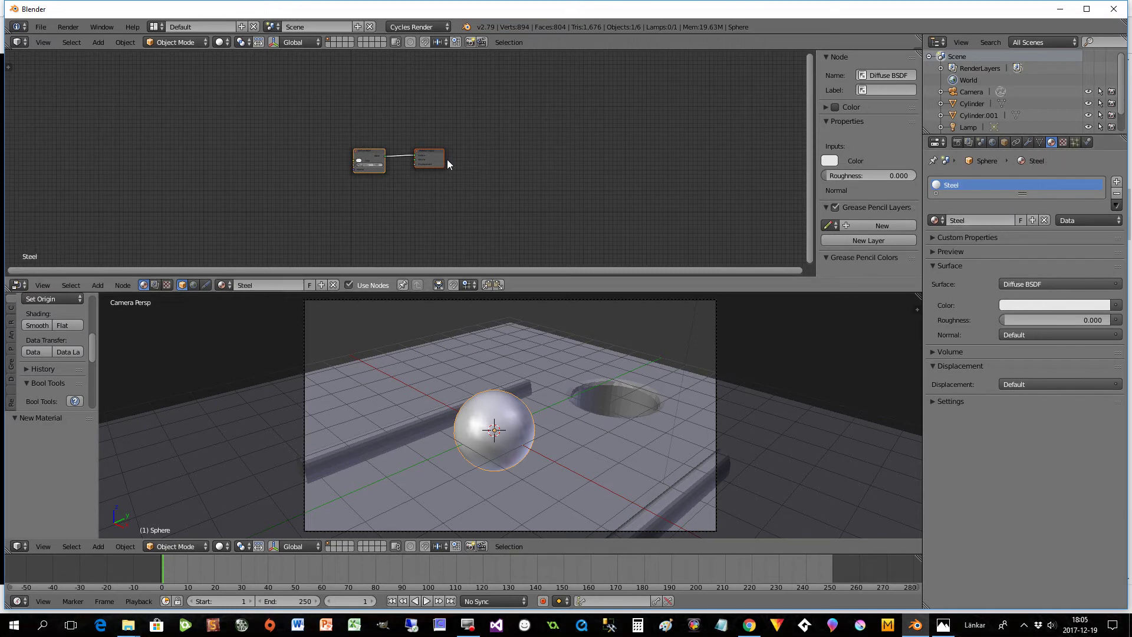
# - Arrange the Diffuse BSDF and Material Output nodes close together in the node editor
pyautogui.moveTo(441, 158); pyautogui.dragTo(509, 159)
pyautogui.scroll(3, 417, 230)
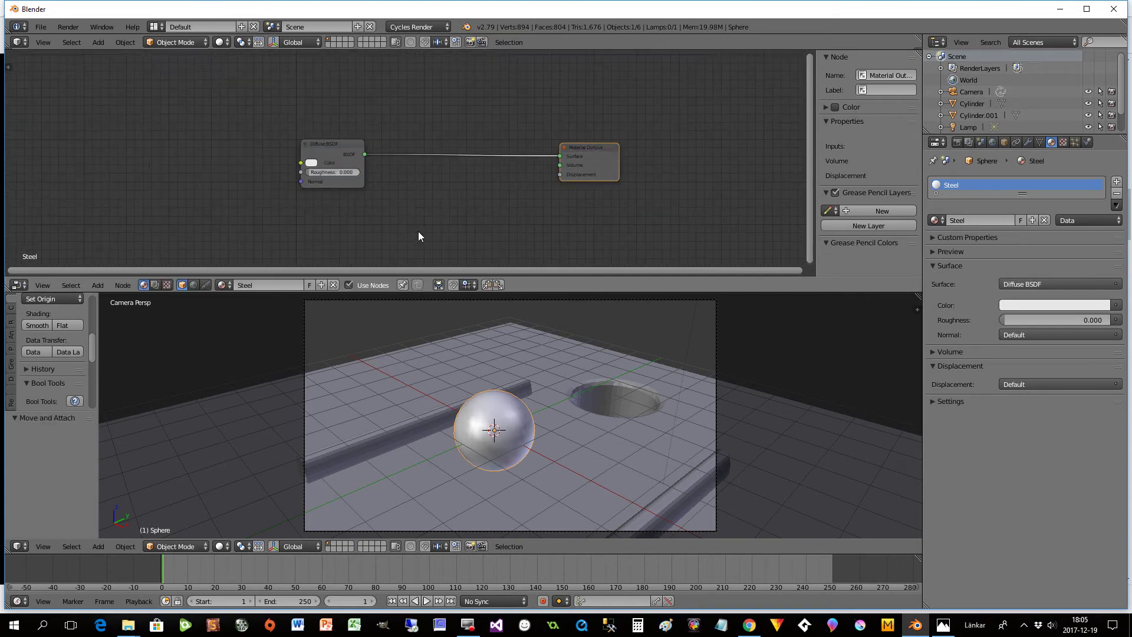
pyautogui.moveTo(325, 144); pyautogui.dragTo(451, 121)
pyautogui.moveTo(593, 150); pyautogui.dragTo(617, 138)
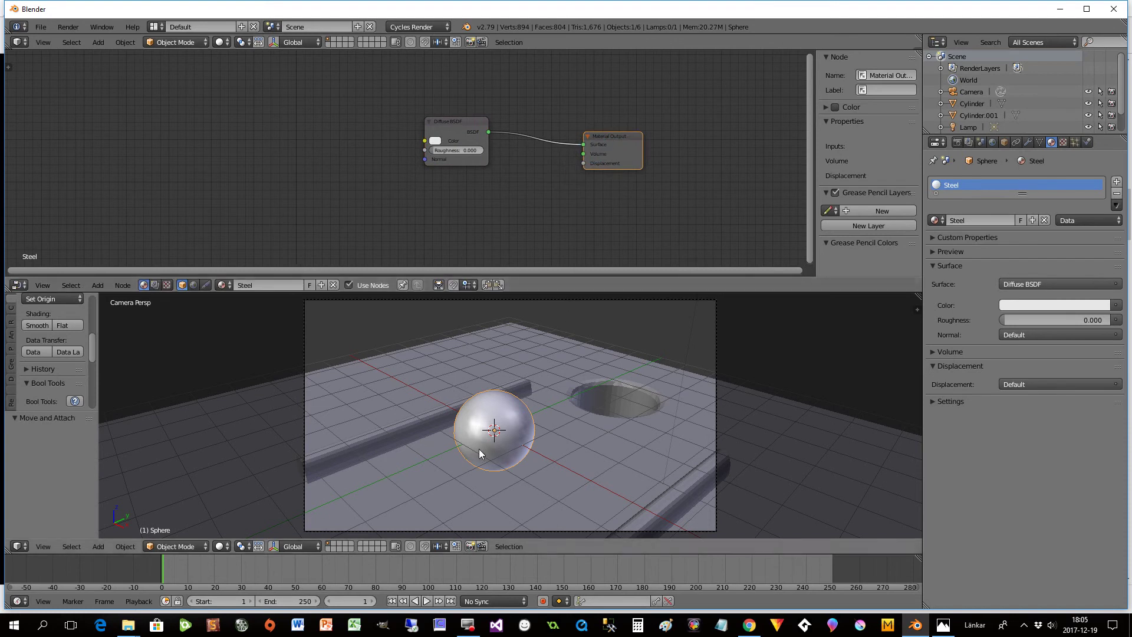
pyautogui.click(447, 121)
pyautogui.moveTo(447, 119); pyautogui.dragTo(451, 106)
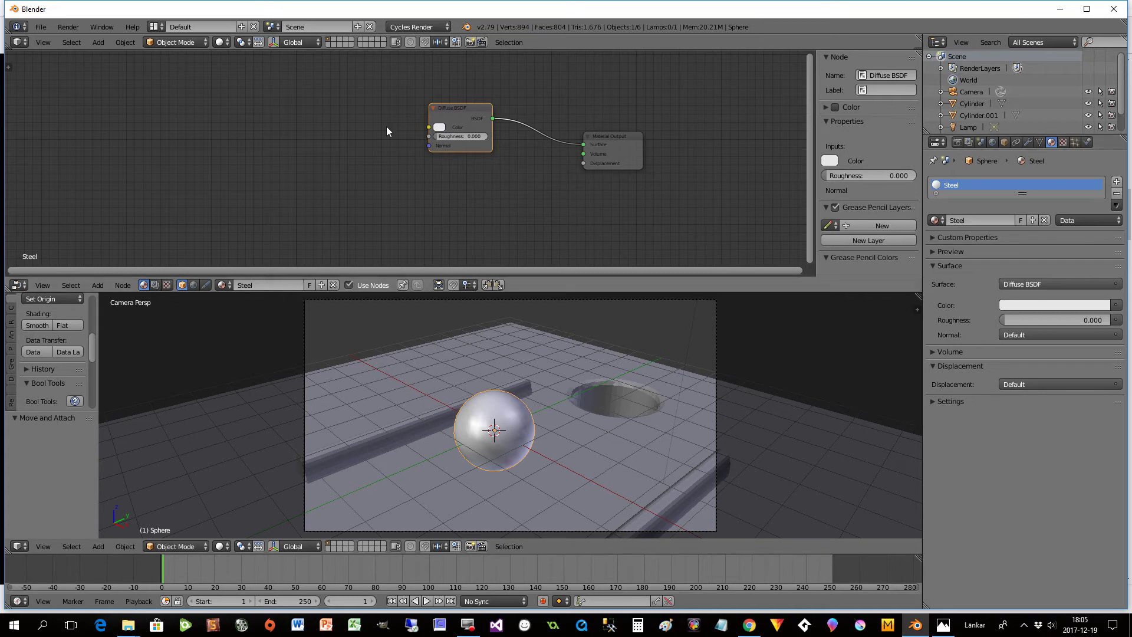
# - Switch the Steel surface shader to Glossy BSDF and preview it in Rendered shading
pyautogui.click(1028, 284)
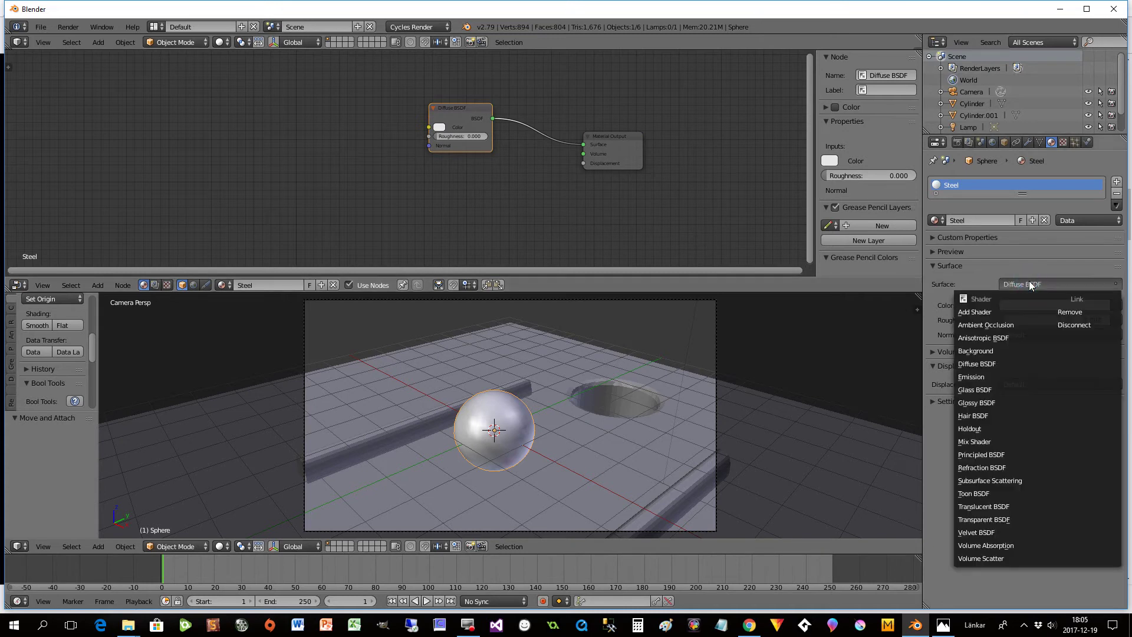
pyautogui.click(987, 403)
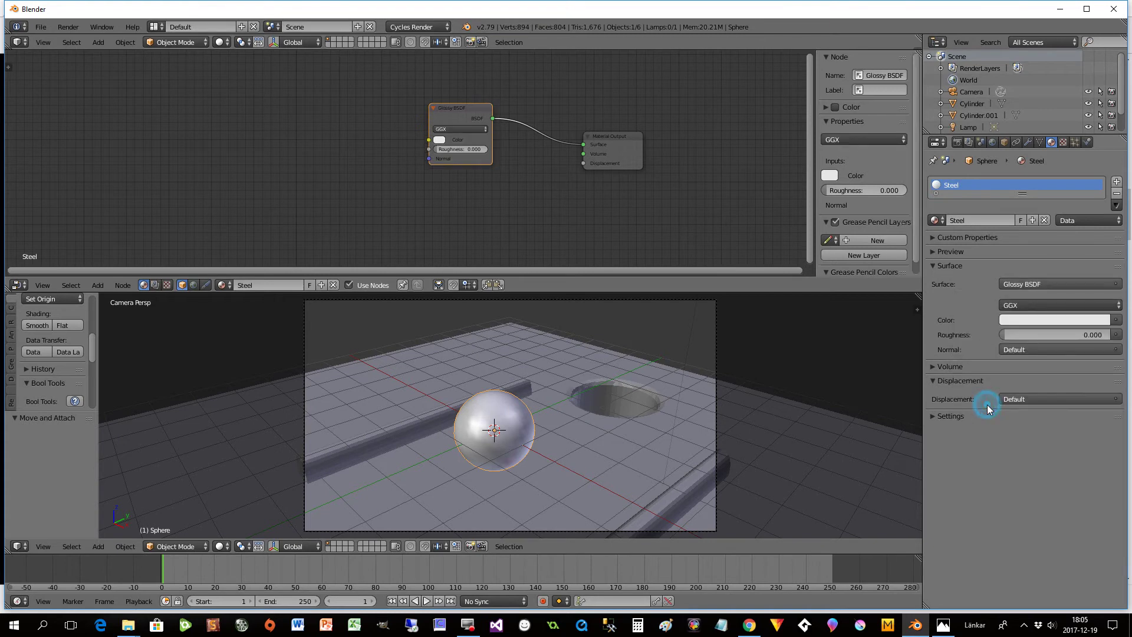
pyautogui.click(222, 546)
pyautogui.click(243, 468)
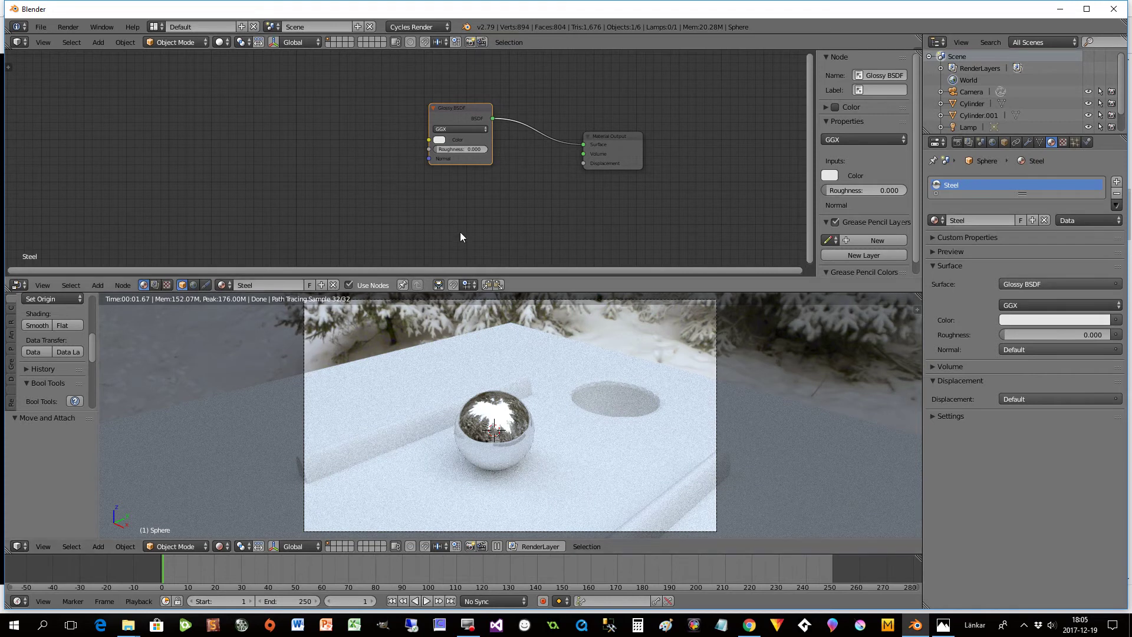
# - Set the Glossy BSDF roughness to 0.020 for a mirror-like chrome sphere
pyautogui.moveTo(461, 153); pyautogui.dragTo(451, 158)
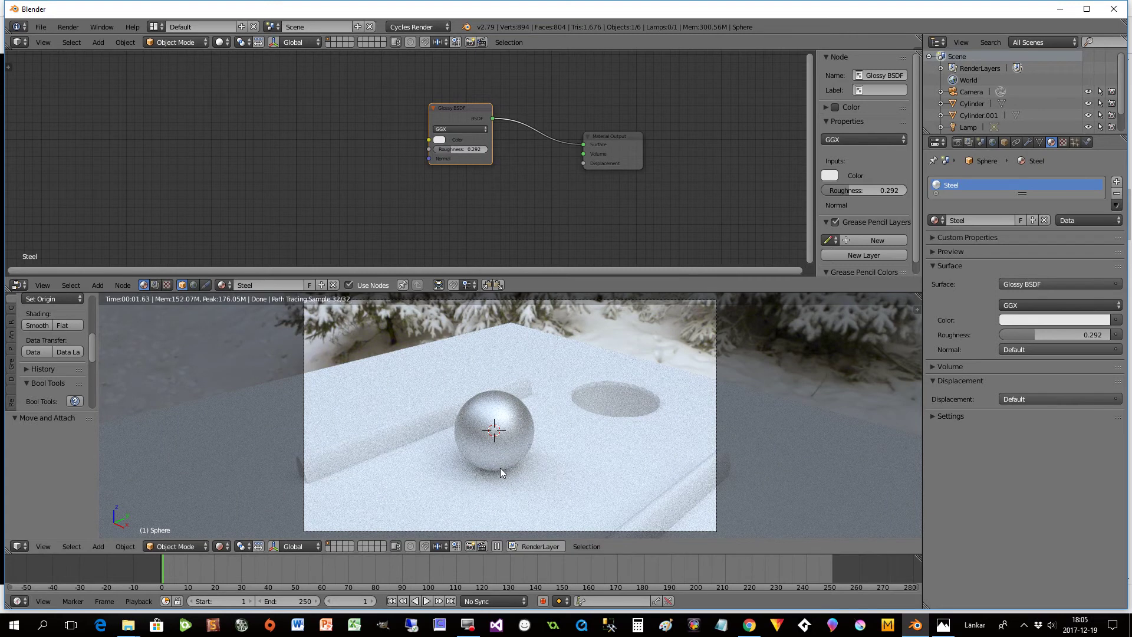
pyautogui.moveTo(454, 151); pyautogui.dragTo(452, 155)
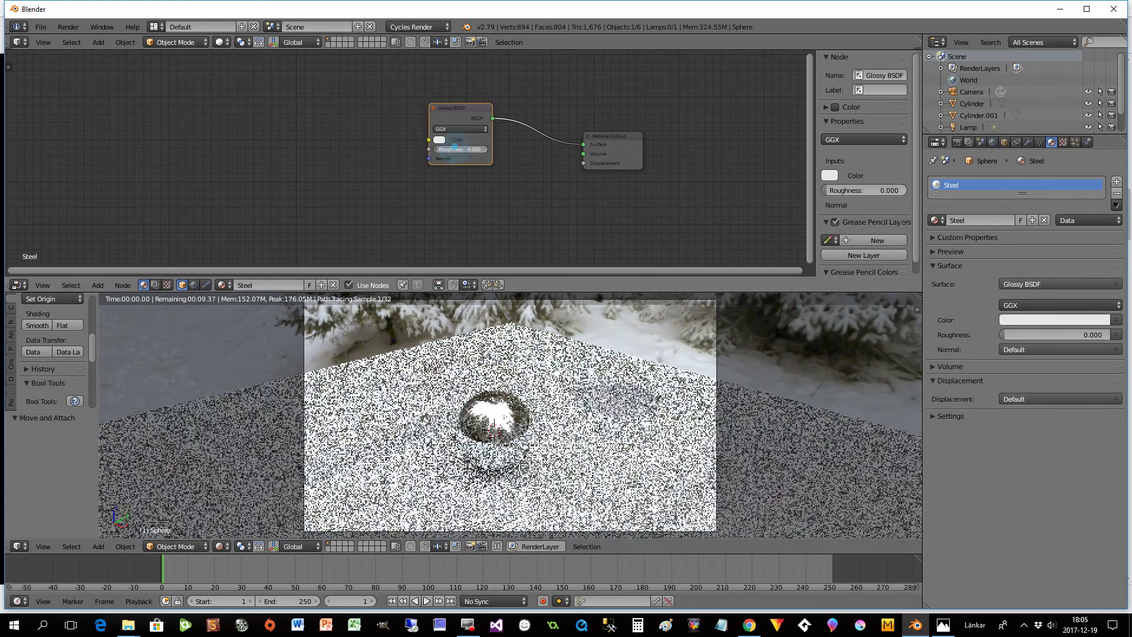
pyautogui.click(449, 153)
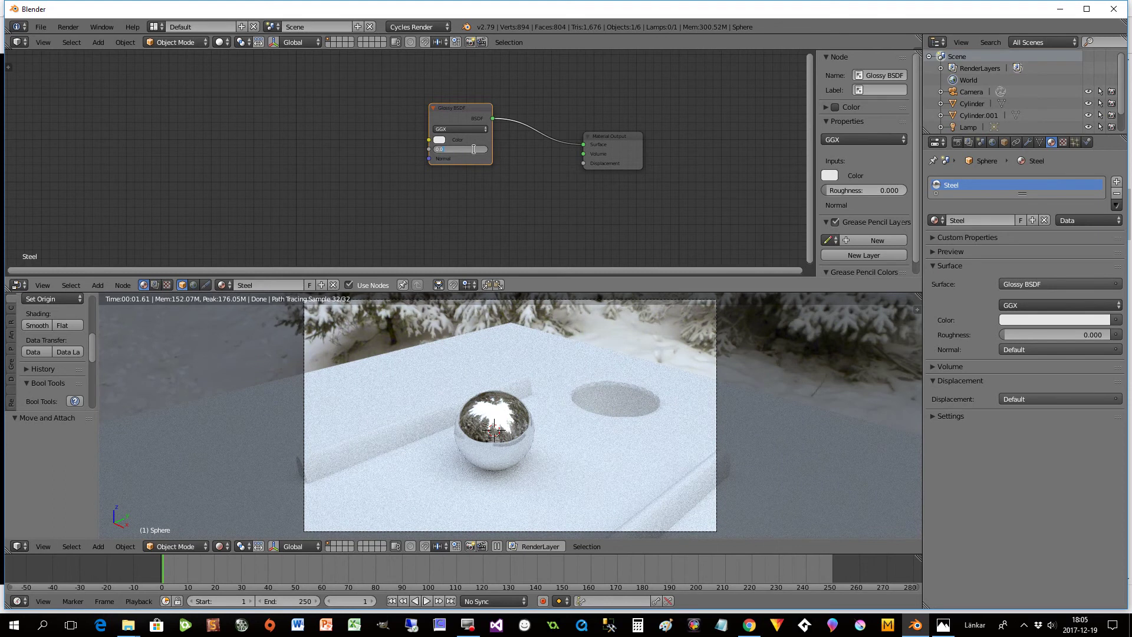
pyautogui.write('2')
pyautogui.press('Return')
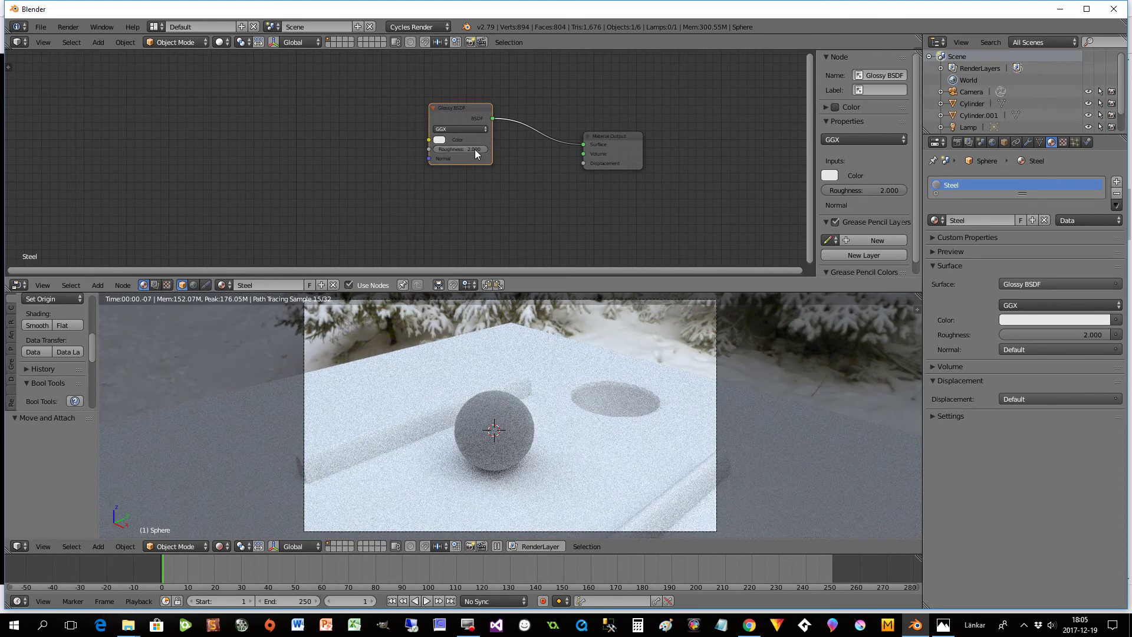
pyautogui.click(475, 149)
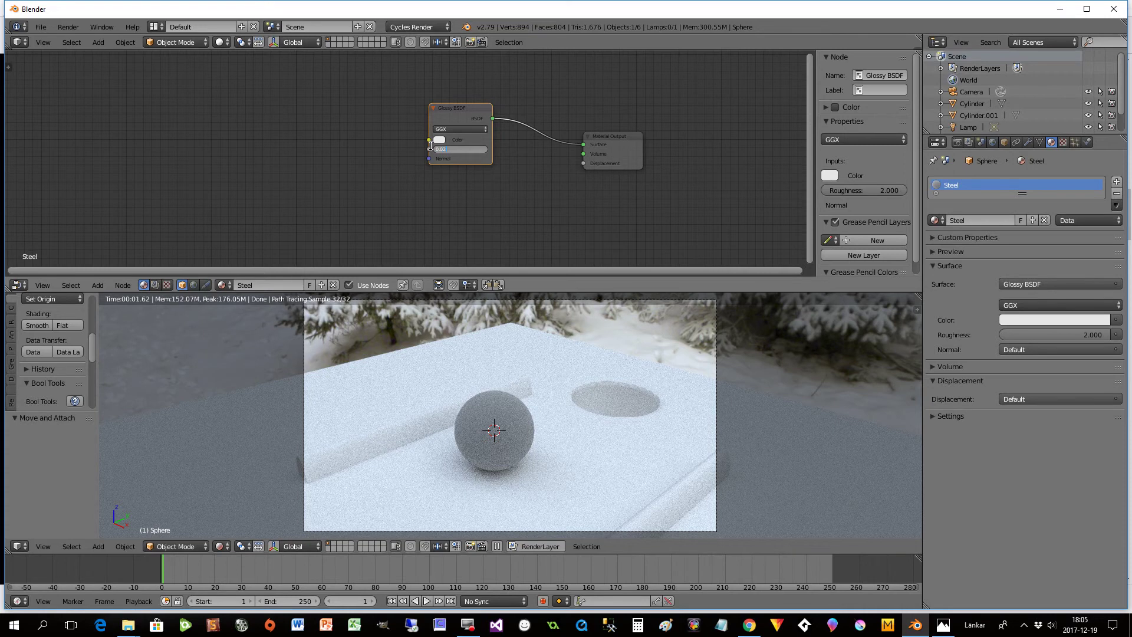
pyautogui.write('0.02')
pyautogui.press('Return')
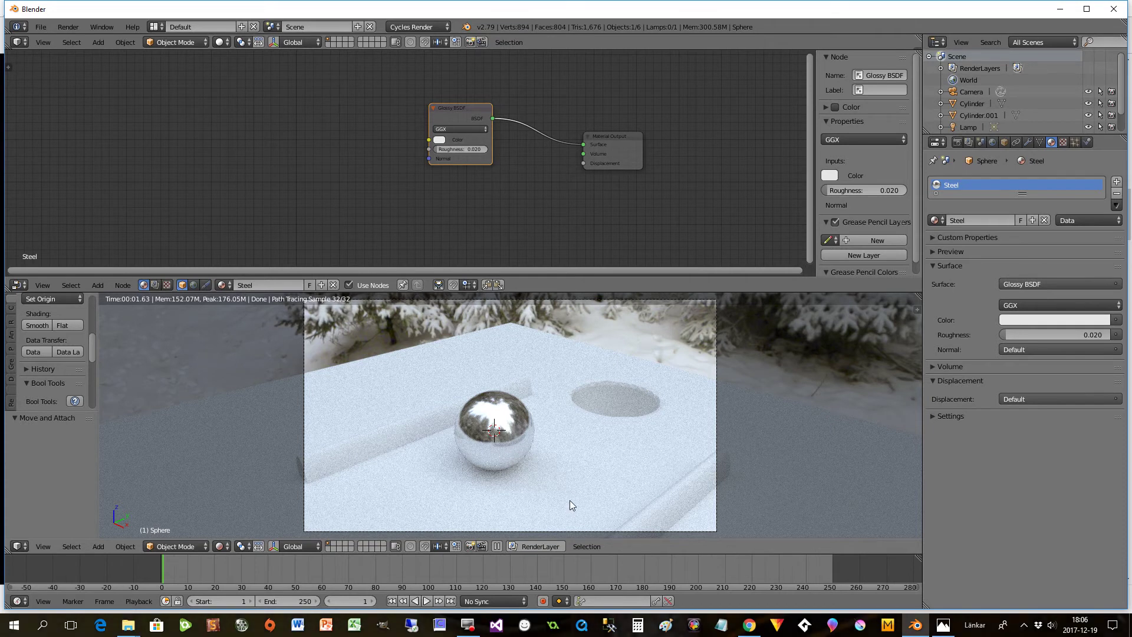
pyautogui.moveTo(614, 147); pyautogui.dragTo(617, 124)
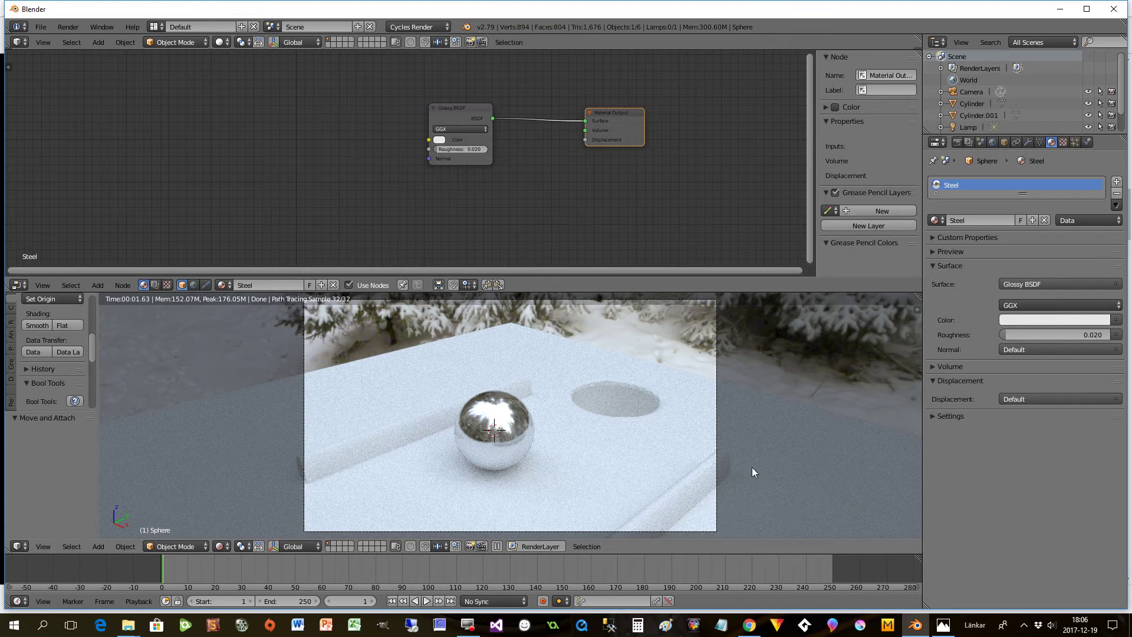
# - Select the plane and give it a new material named wood
pyautogui.rightClick(795, 440)
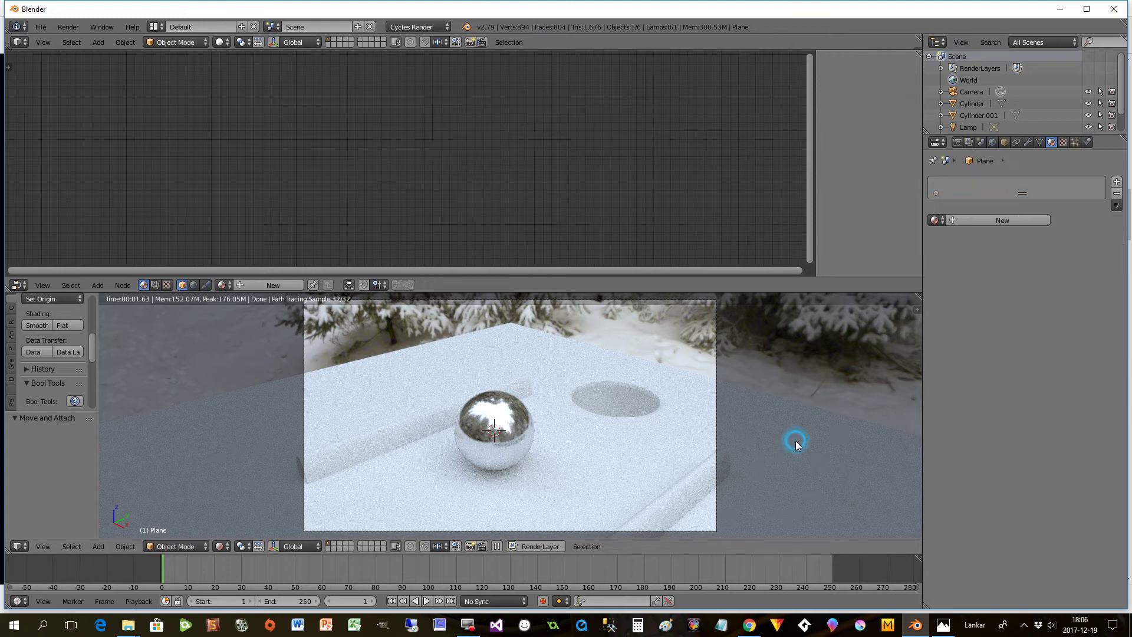
pyautogui.click(220, 545)
pyautogui.click(229, 508)
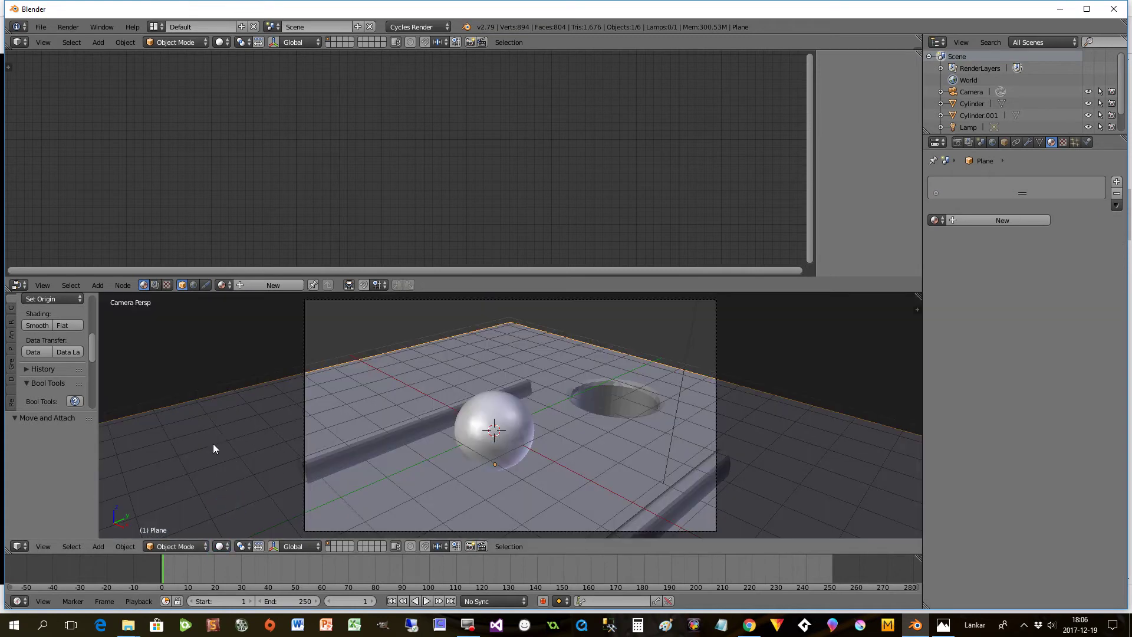
pyautogui.click(219, 546)
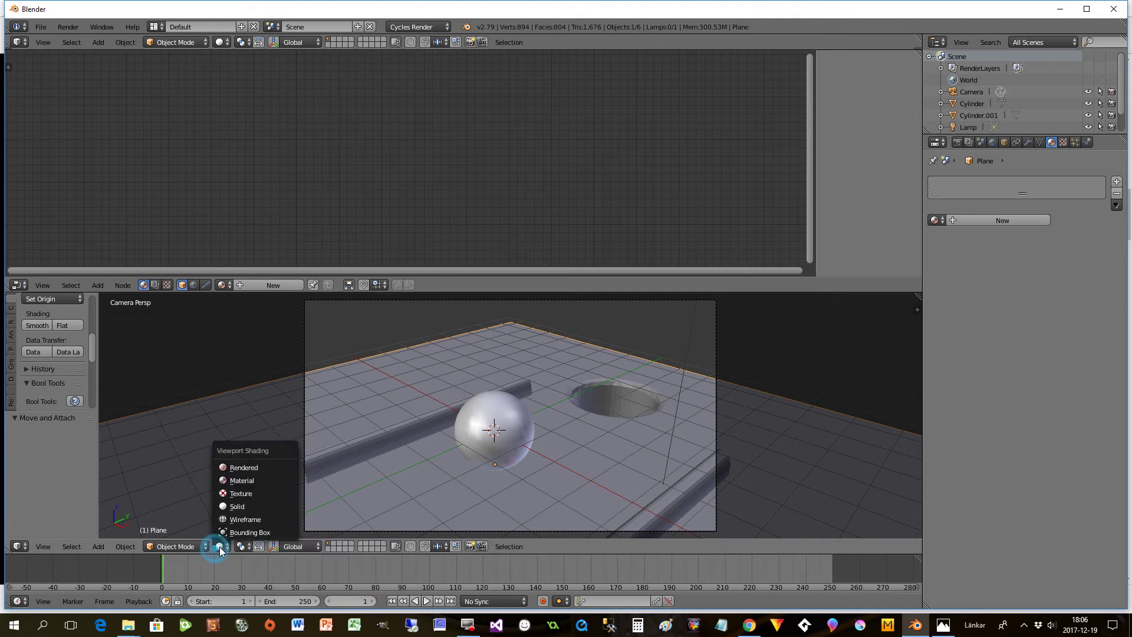
pyautogui.click(235, 469)
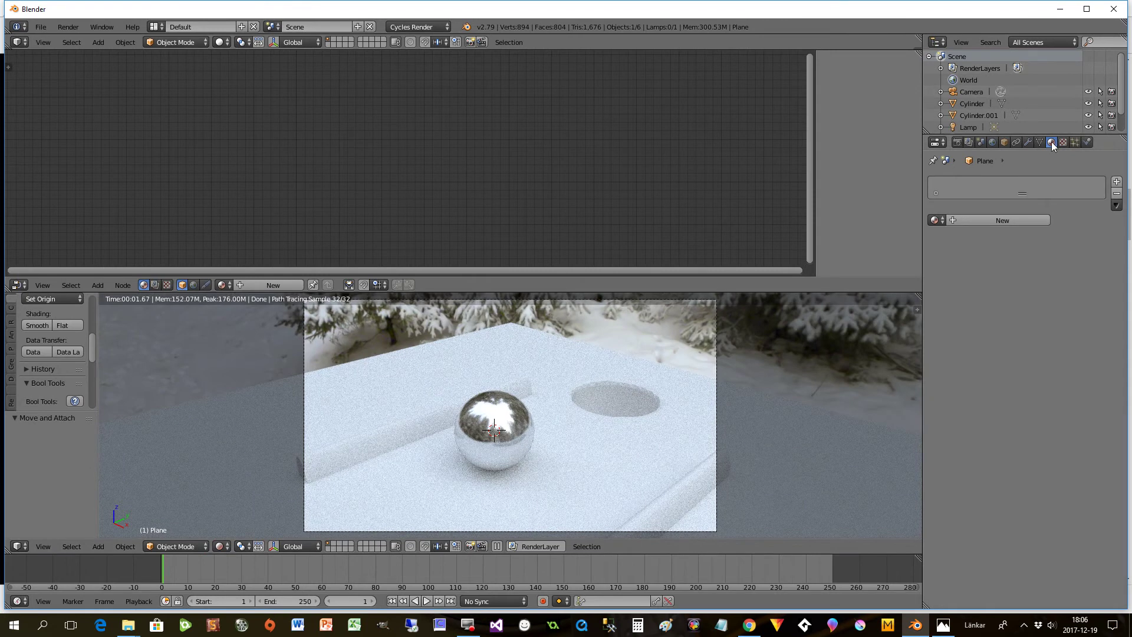
pyautogui.click(1009, 221)
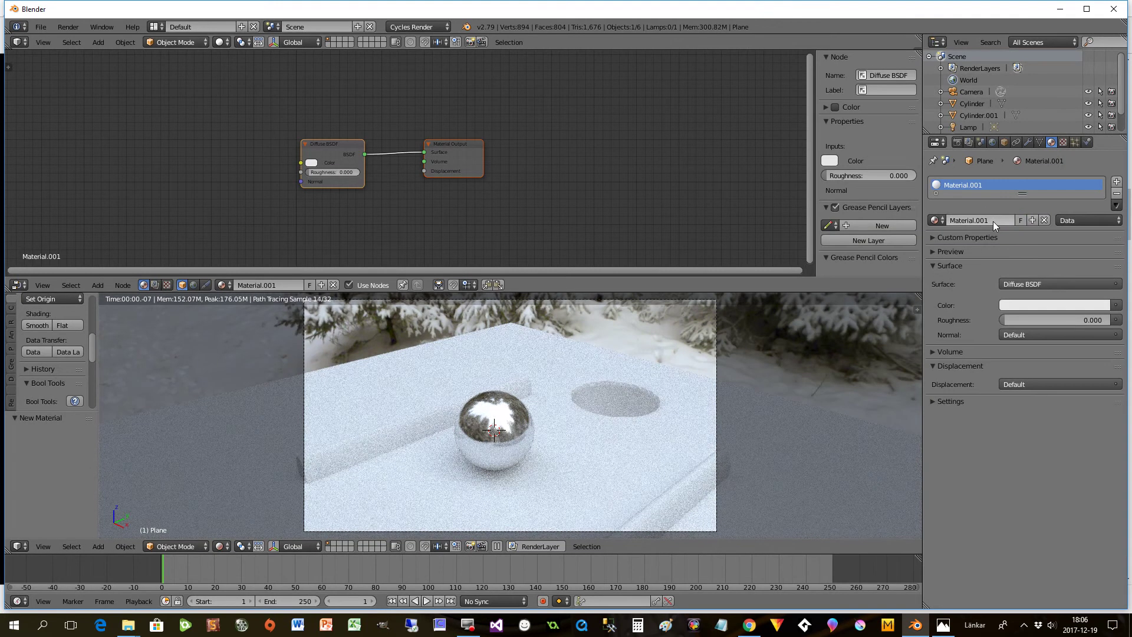
pyautogui.doubleClick(997, 221)
pyautogui.write('wood')
pyautogui.press('Return')
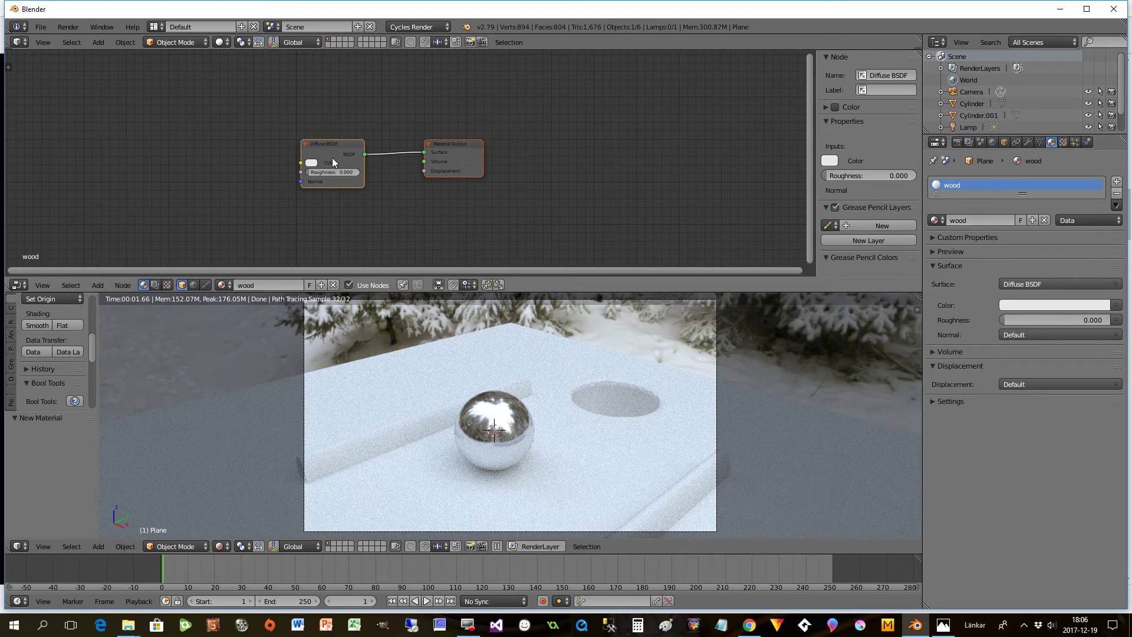
# - Lay out the wood material's Diffuse BSDF and Material Output nodes
pyautogui.moveTo(328, 145); pyautogui.dragTo(342, 122)
pyautogui.moveTo(444, 157); pyautogui.dragTo(480, 141)
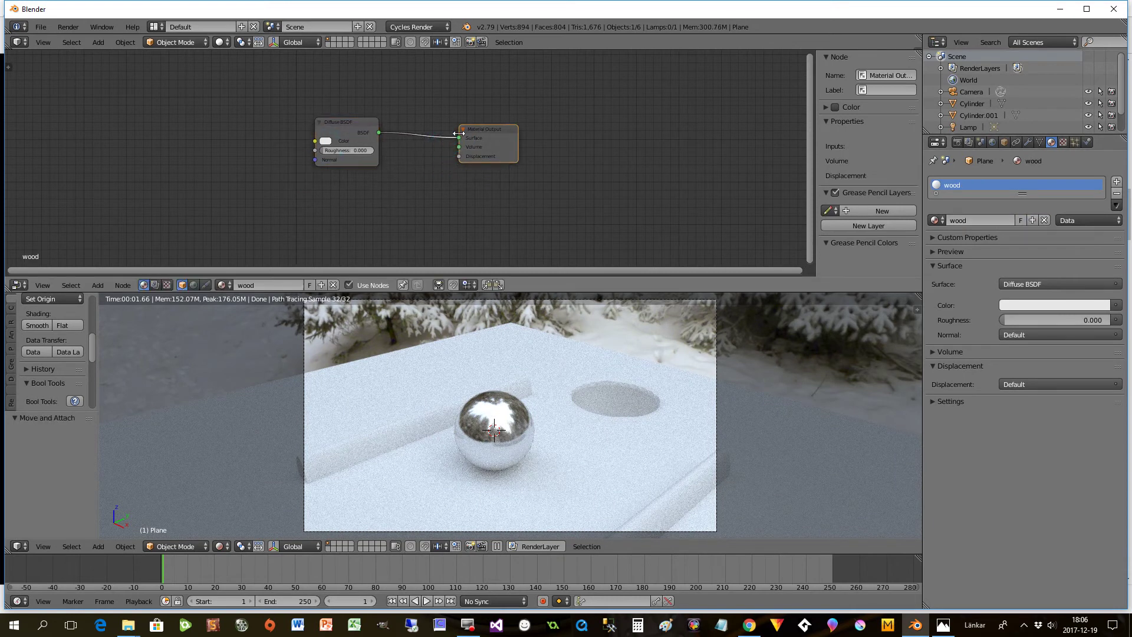
pyautogui.moveTo(355, 123); pyautogui.dragTo(367, 121)
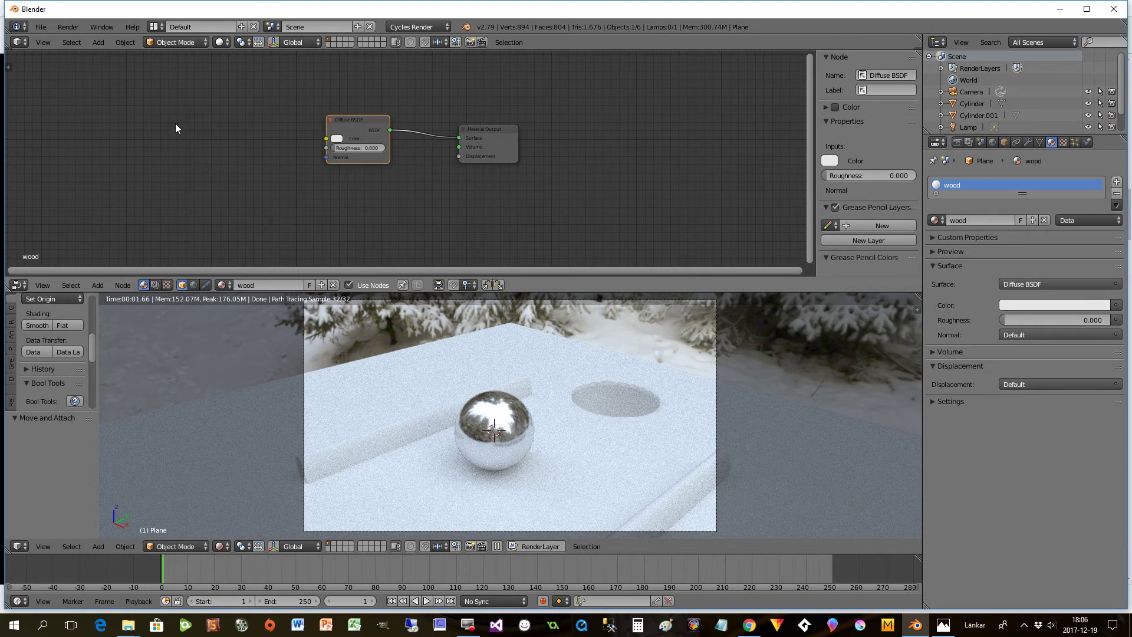
pyautogui.hotkey('shift', 'a')
# - Add a Wave Texture node, link its Color to the Diffuse BSDF Color, and tidy the nodes
pyautogui.moveTo(148, 174)
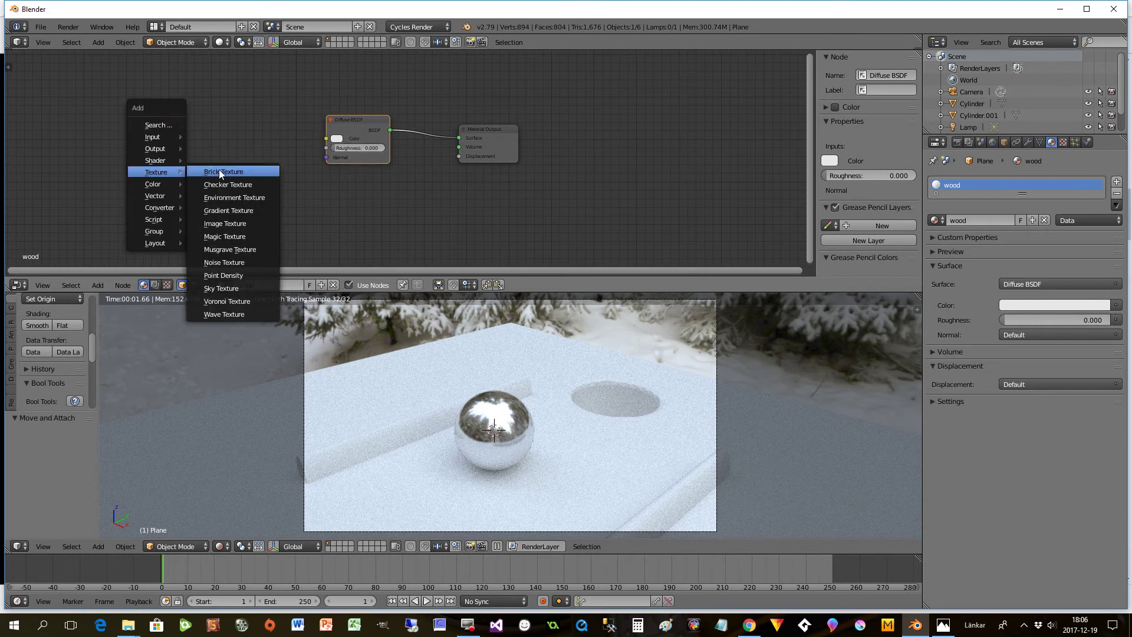
pyautogui.click(231, 314)
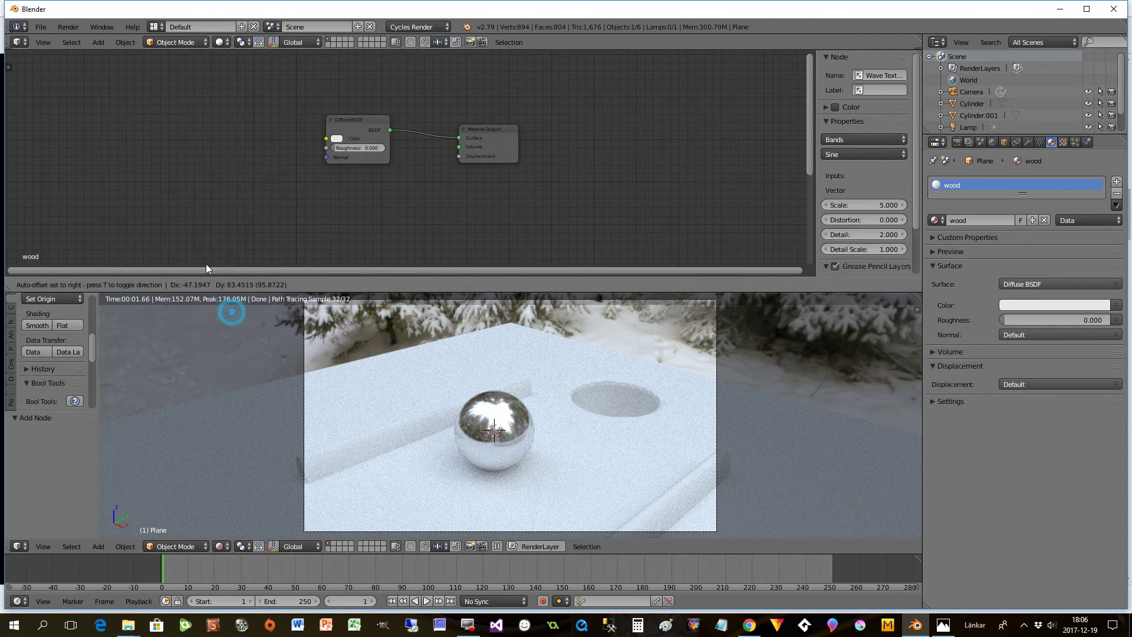
pyautogui.click(120, 108)
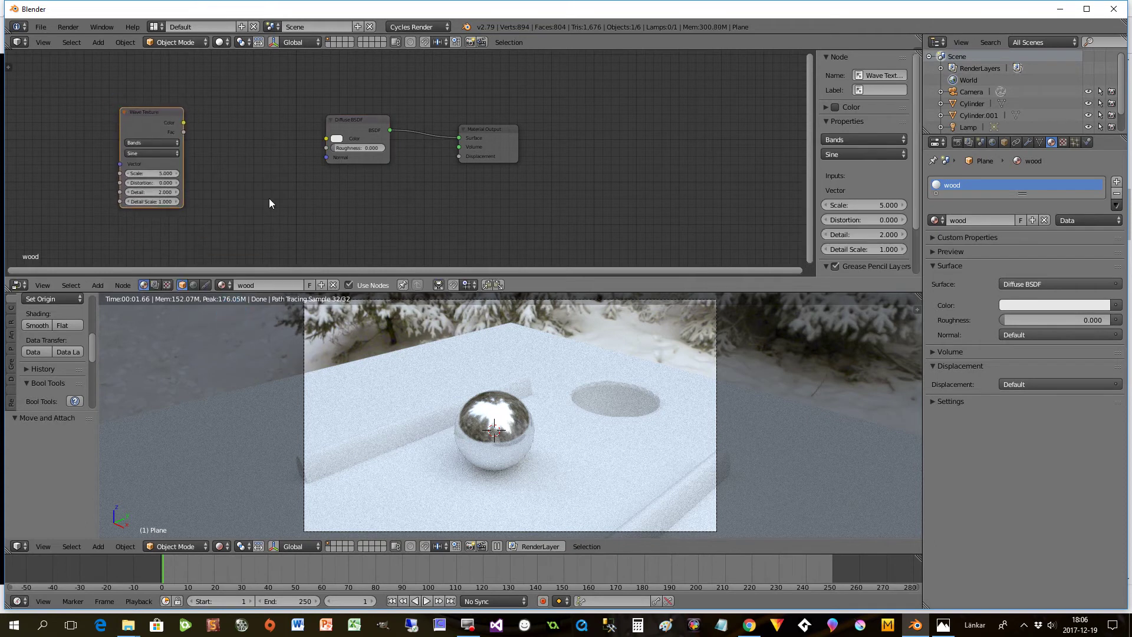
pyautogui.moveTo(185, 122); pyautogui.dragTo(326, 139)
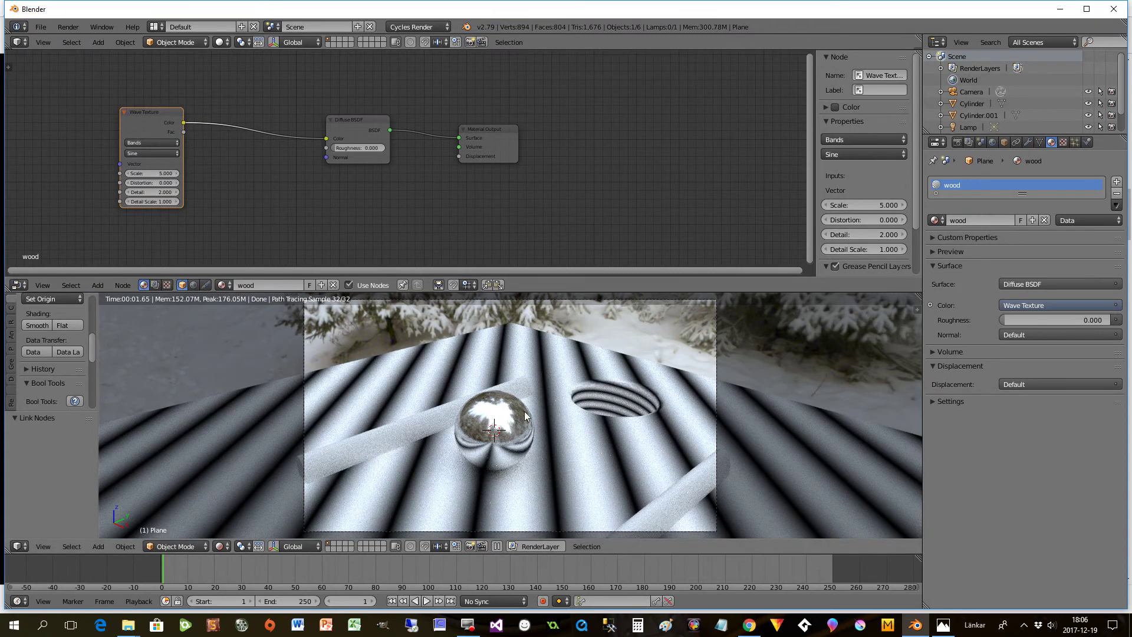
pyautogui.moveTo(151, 120); pyautogui.dragTo(159, 93)
pyautogui.moveTo(359, 126); pyautogui.dragTo(356, 114)
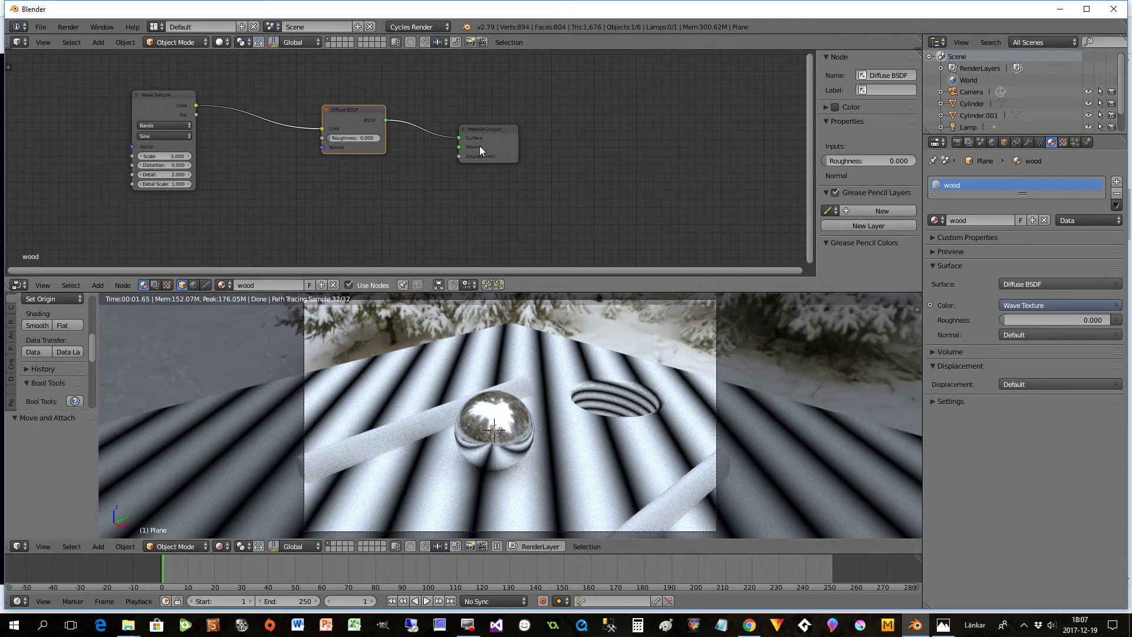
pyautogui.moveTo(476, 135); pyautogui.dragTo(553, 116)
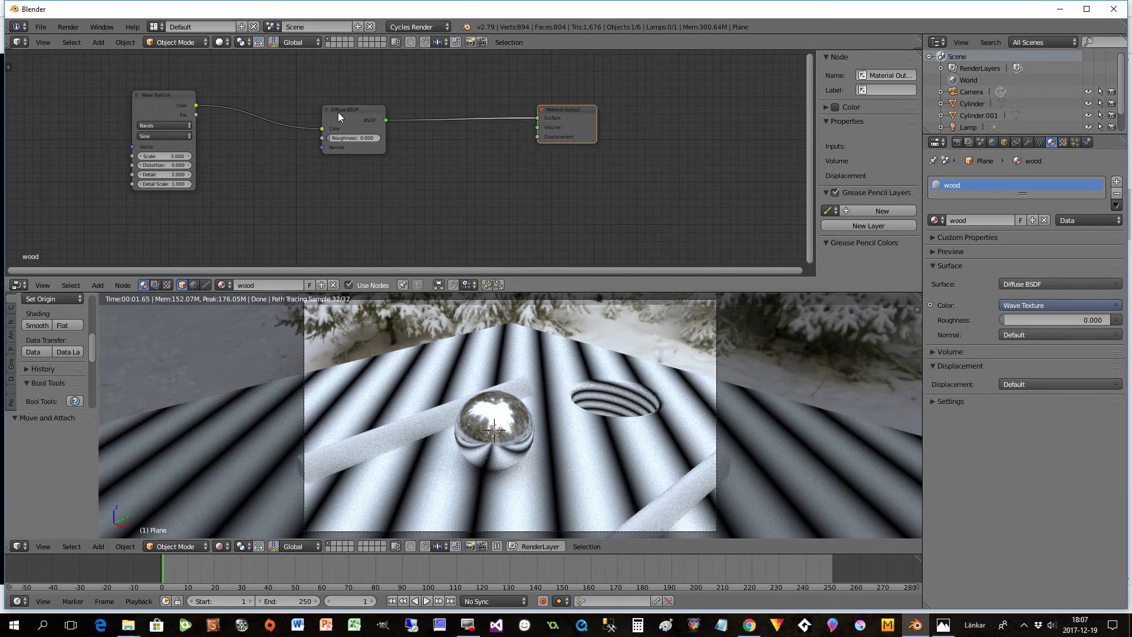
pyautogui.moveTo(351, 114); pyautogui.dragTo(370, 109)
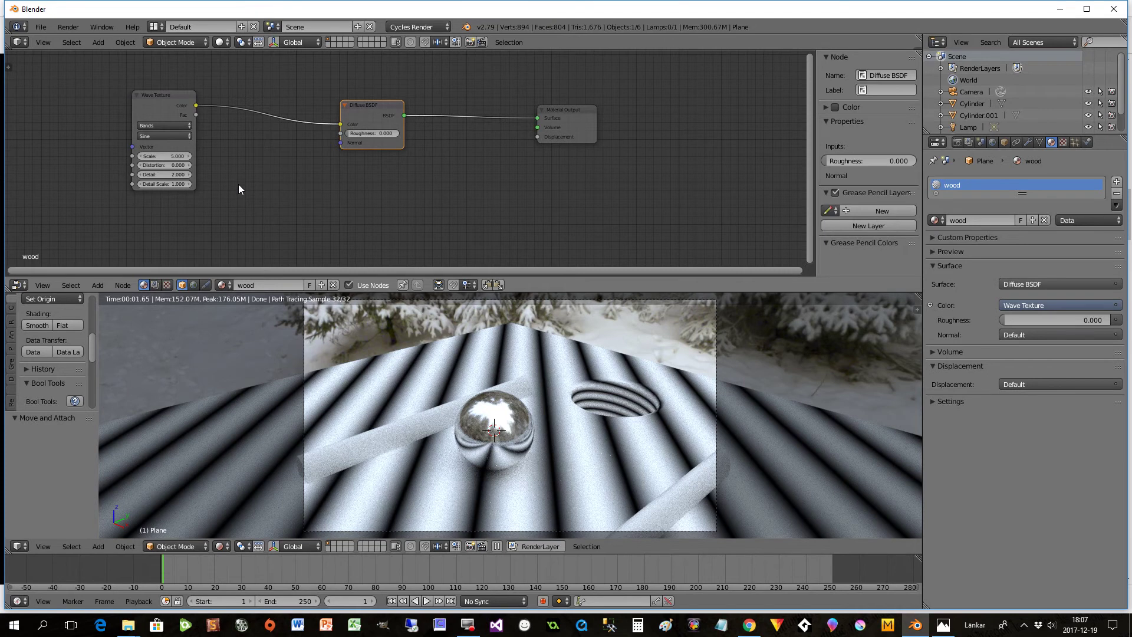
# - Add an RGB colour node below the Wave Texture and rearrange the nodes
pyautogui.hotkey('shift', 'a')
pyautogui.moveTo(239, 185)
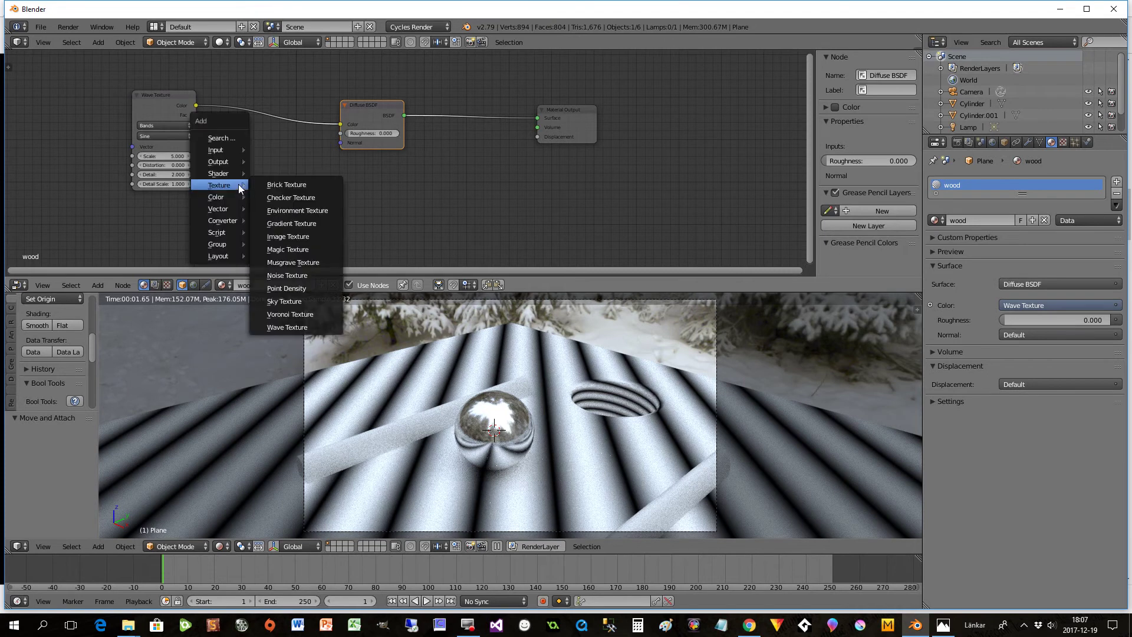
pyautogui.moveTo(220, 147)
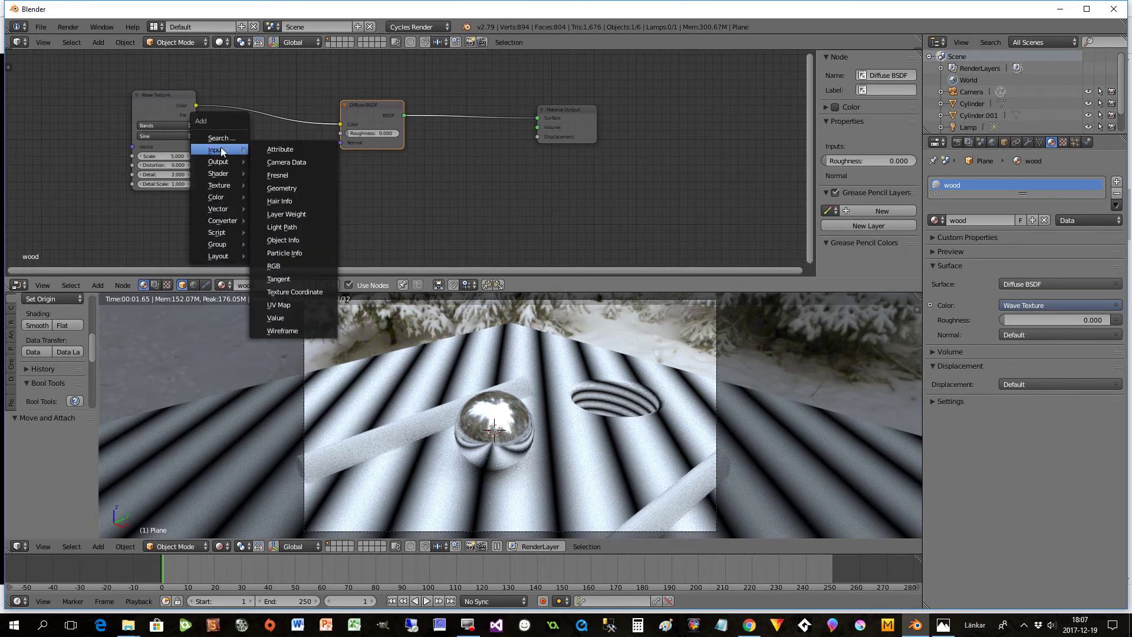
pyautogui.click(284, 269)
pyautogui.click(255, 166)
pyautogui.moveTo(289, 172); pyautogui.dragTo(209, 203)
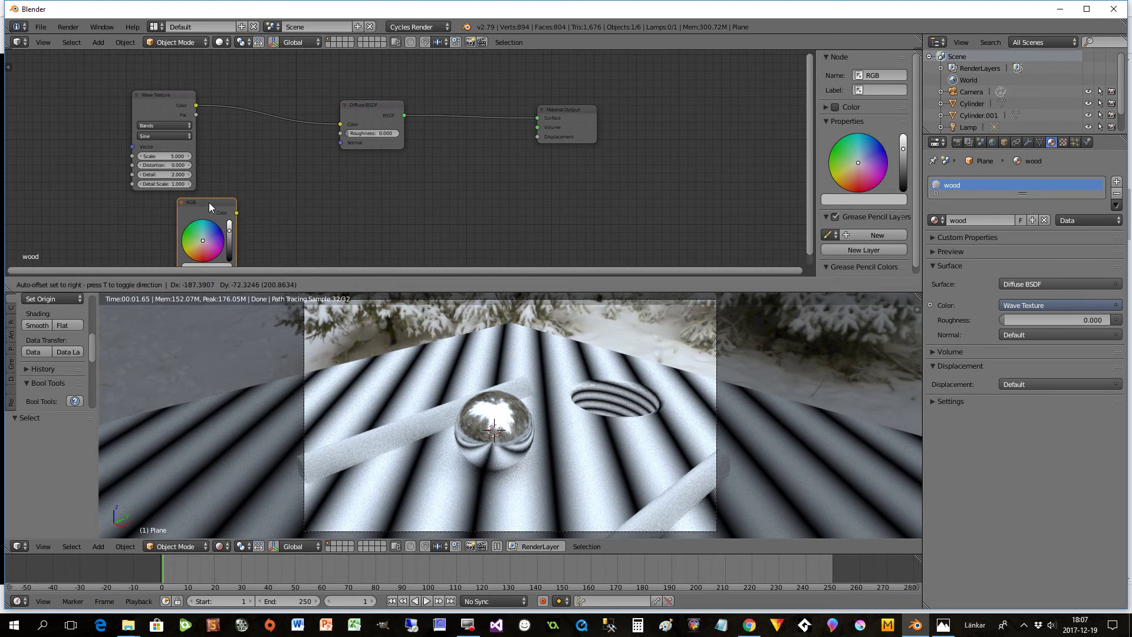
pyautogui.moveTo(168, 106); pyautogui.dragTo(200, 92)
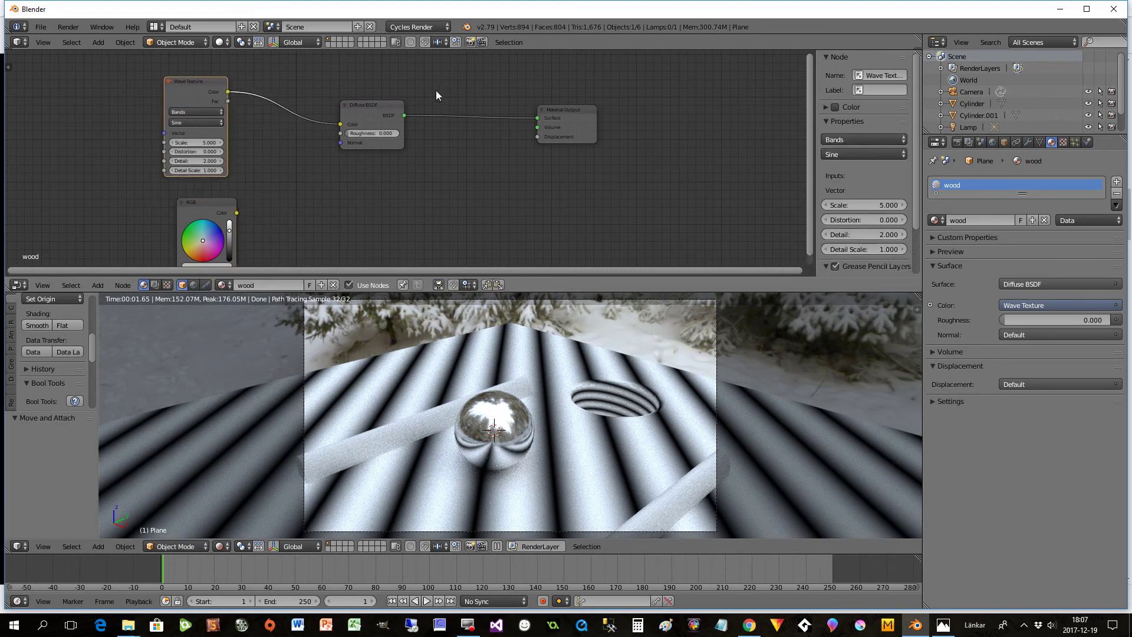
pyautogui.moveTo(381, 102); pyautogui.dragTo(436, 96)
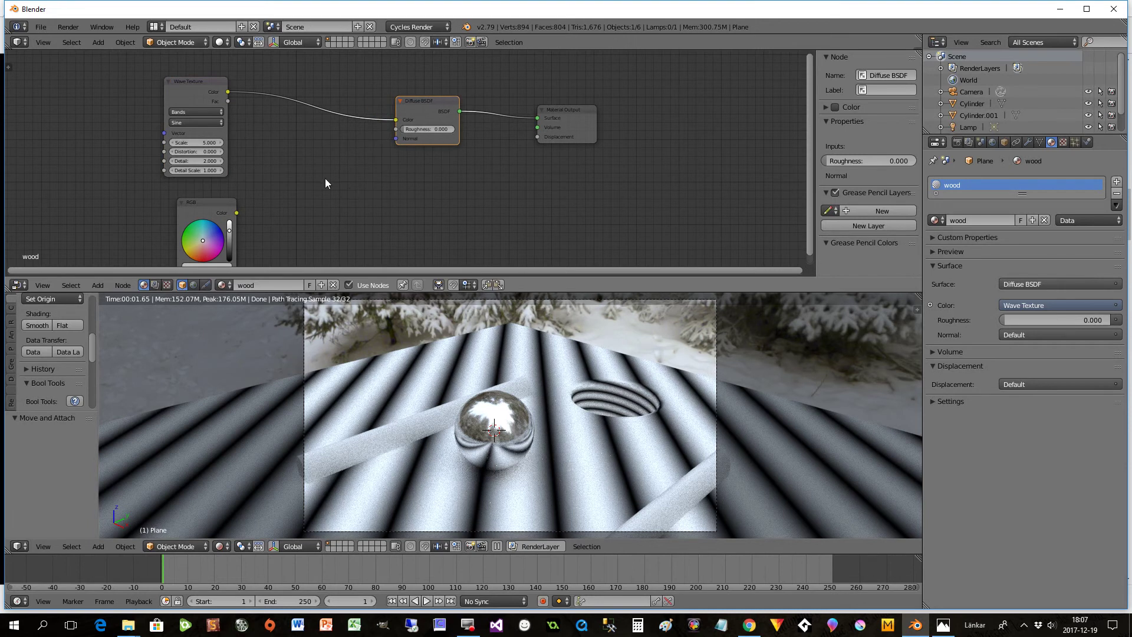
# - Insert a MixRGB node between wave and diffuse, feed RGB into Color2, and pick orange
pyautogui.hotkey('shift', 'a')
pyautogui.moveTo(319, 223)
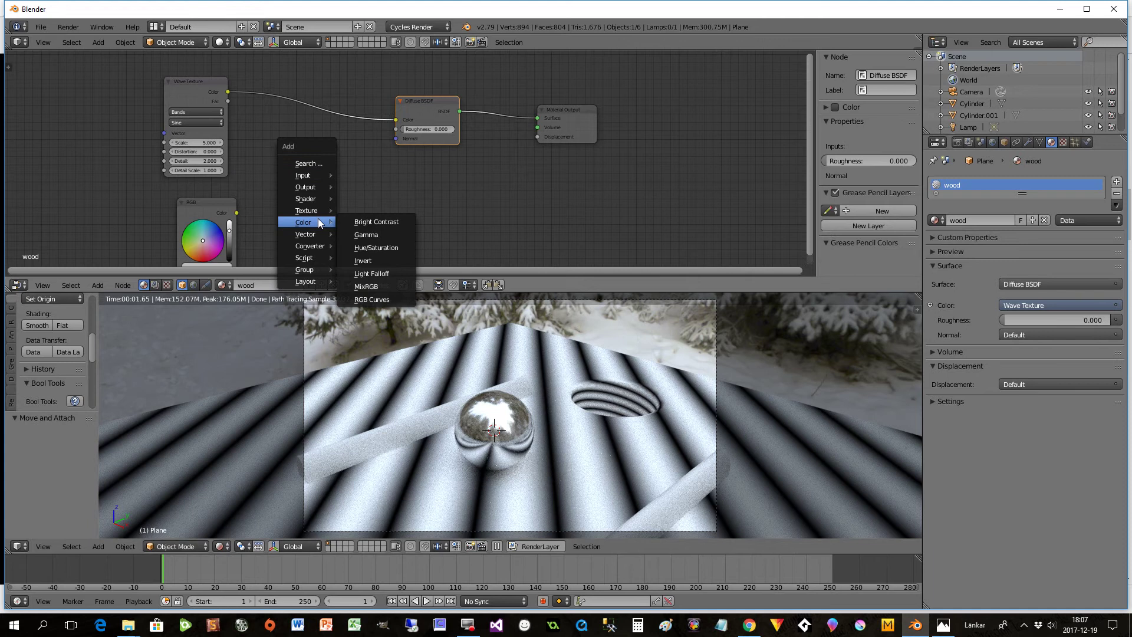
pyautogui.click(378, 284)
pyautogui.click(311, 66)
pyautogui.moveTo(238, 212); pyautogui.dragTo(306, 132)
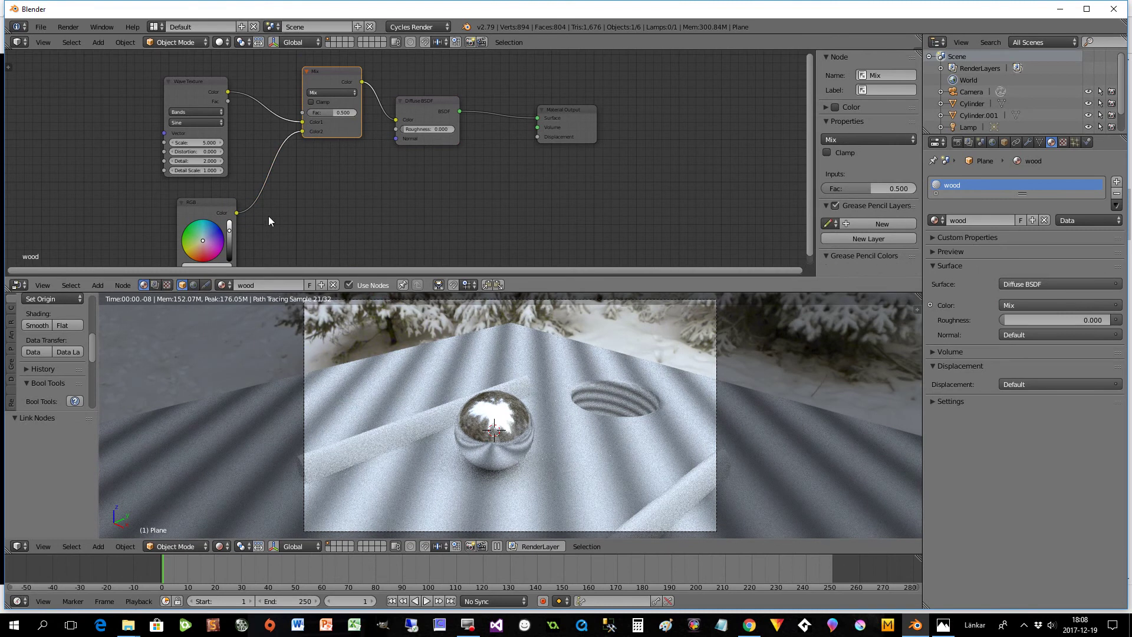
pyautogui.moveTo(203, 241); pyautogui.dragTo(230, 224)
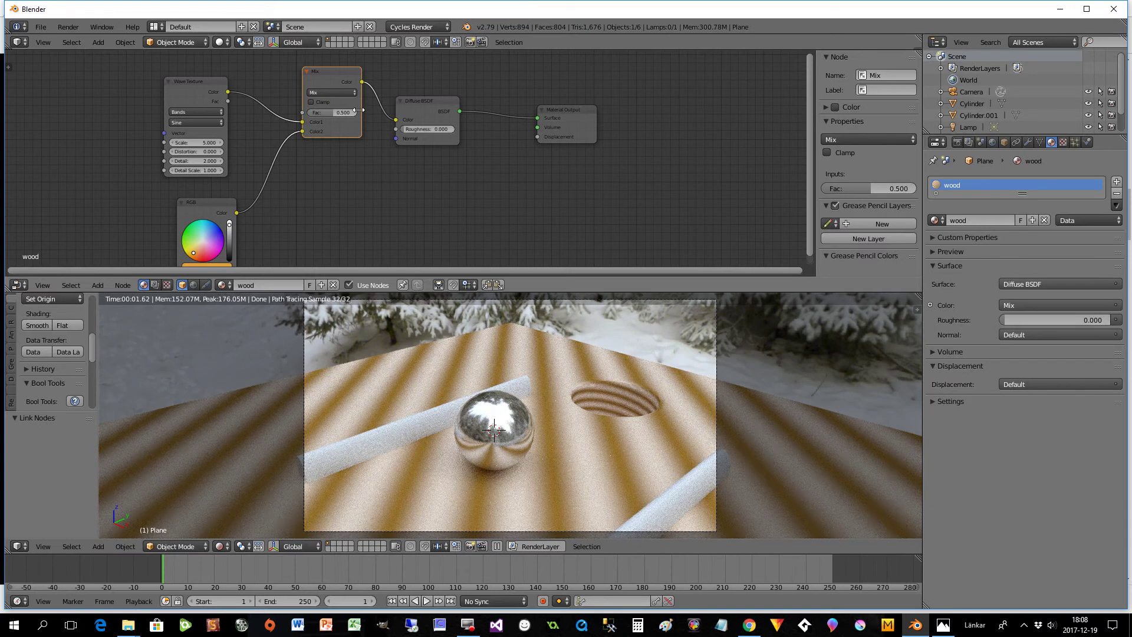
# - Compare Mix Fac values between 0 and 1, settling on 0.655
pyautogui.moveTo(333, 112); pyautogui.dragTo(361, 112)
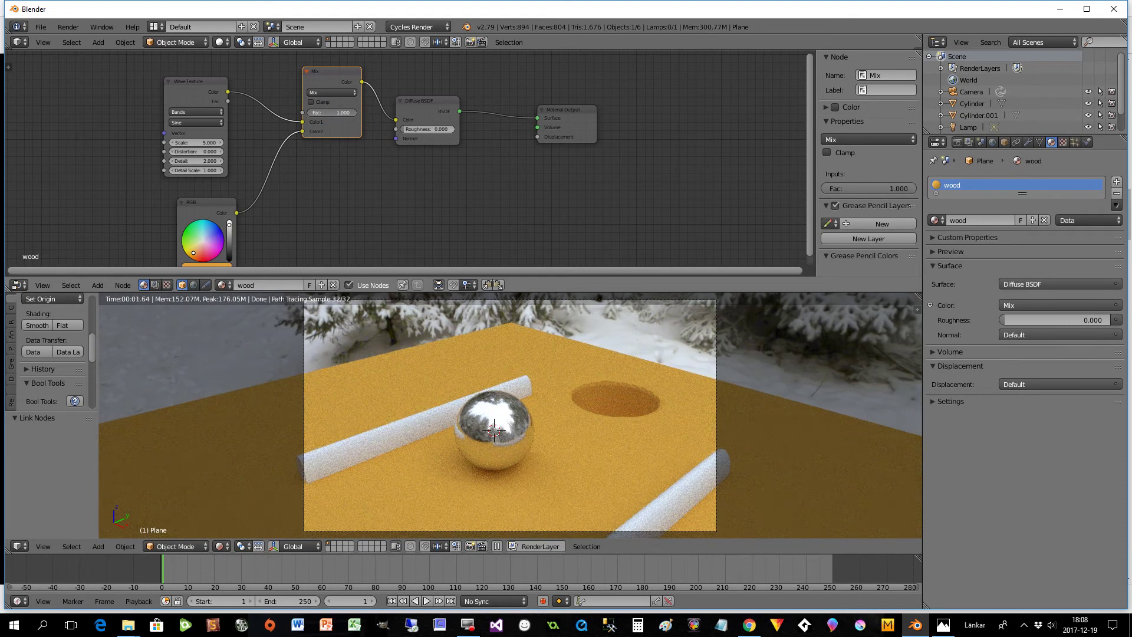
pyautogui.moveTo(357, 112); pyautogui.dragTo(358, 113)
pyautogui.moveTo(357, 115); pyautogui.dragTo(295, 116)
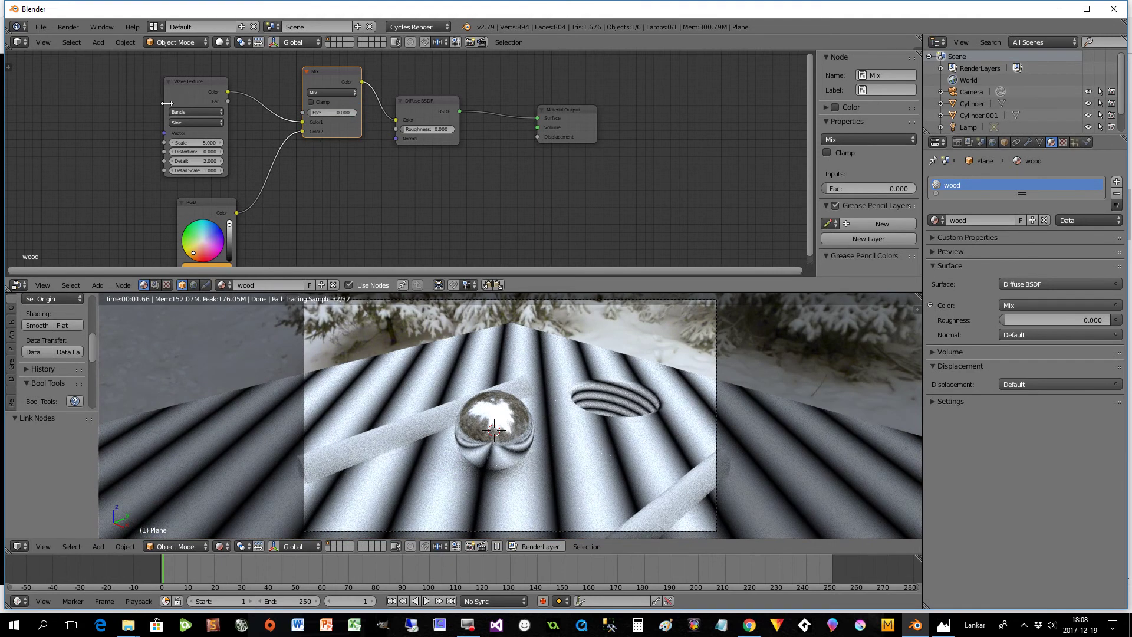
pyautogui.moveTo(190, 95); pyautogui.dragTo(189, 88)
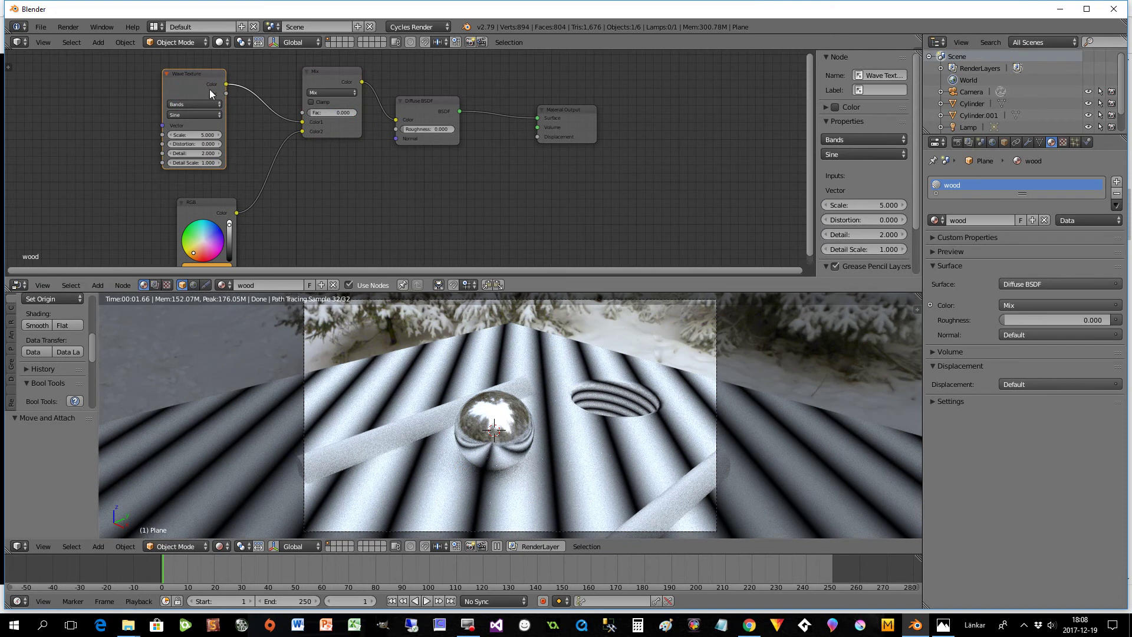
pyautogui.moveTo(308, 113); pyautogui.dragTo(352, 114)
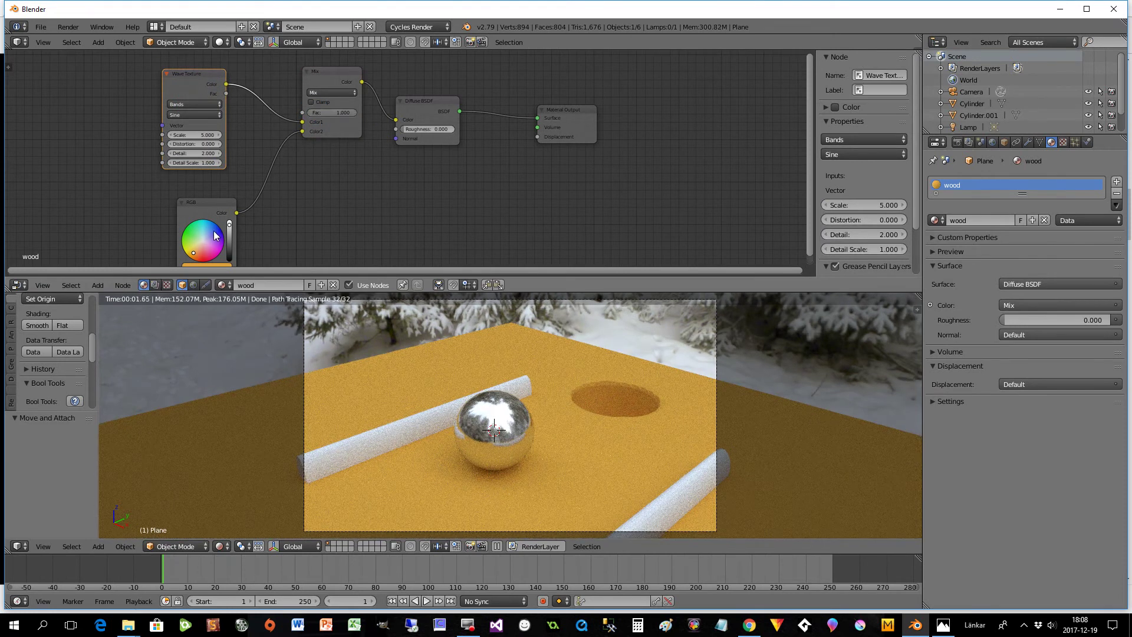
pyautogui.moveTo(355, 110); pyautogui.dragTo(339, 111)
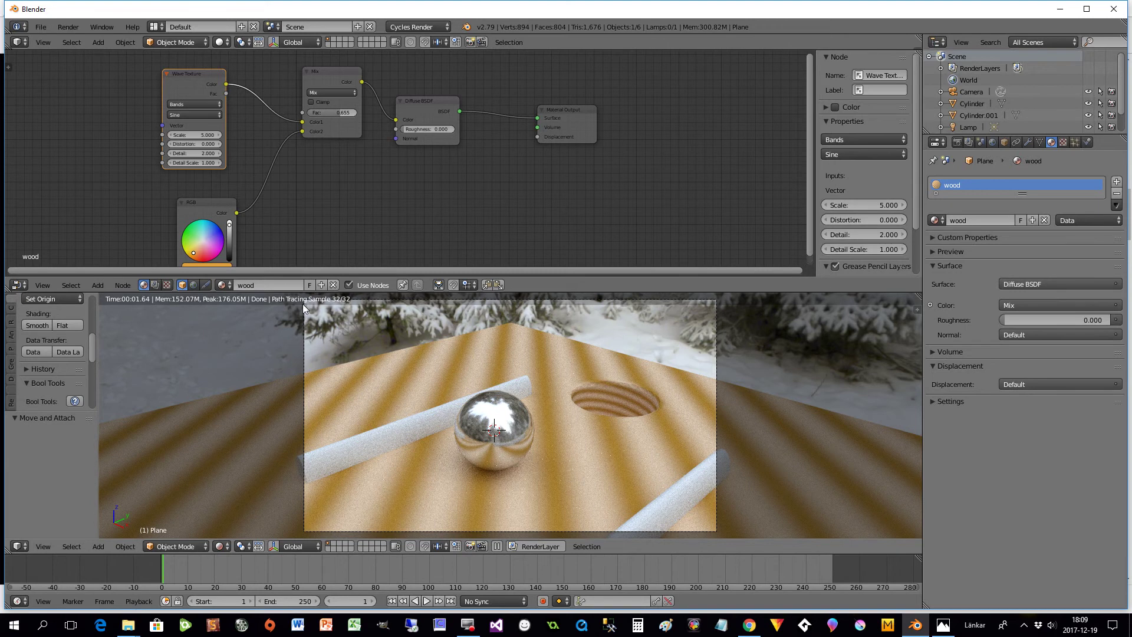
# - Set the Wave Texture to Scale 2.2, Distortion 5.5, Detail 3.9, Detail Scale 2.8, and raise the mix factor to 0.709
pyautogui.moveTo(188, 81); pyautogui.dragTo(165, 80)
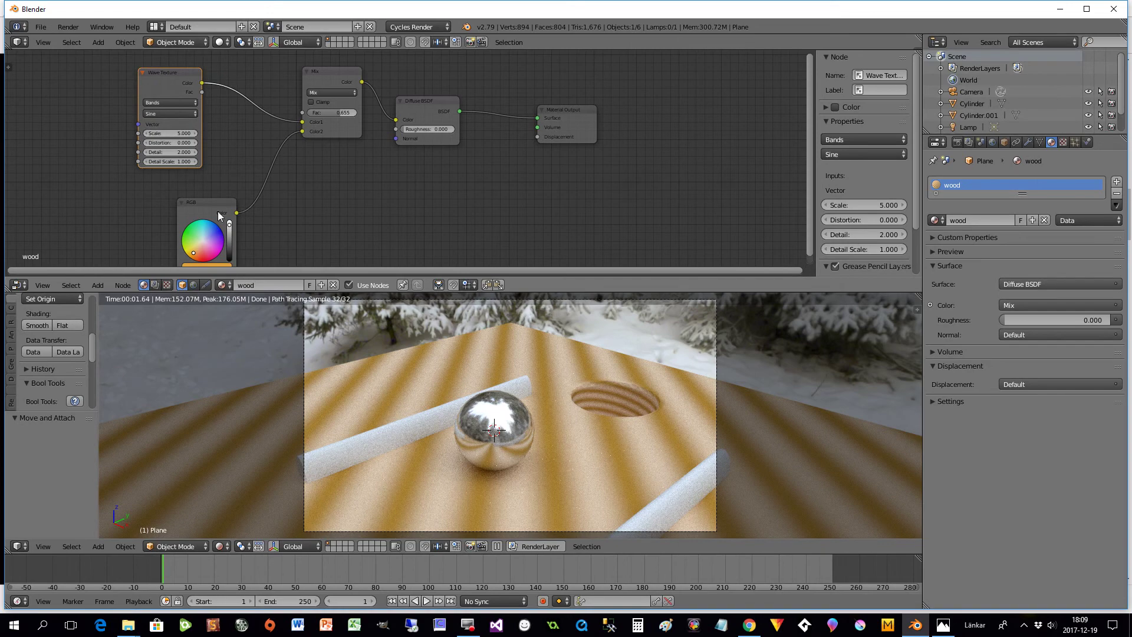
pyautogui.moveTo(180, 138)
pyautogui.mouseDown()
pyautogui.moveTo(151, 138)
pyautogui.moveTo(159, 134)
pyautogui.mouseUp()
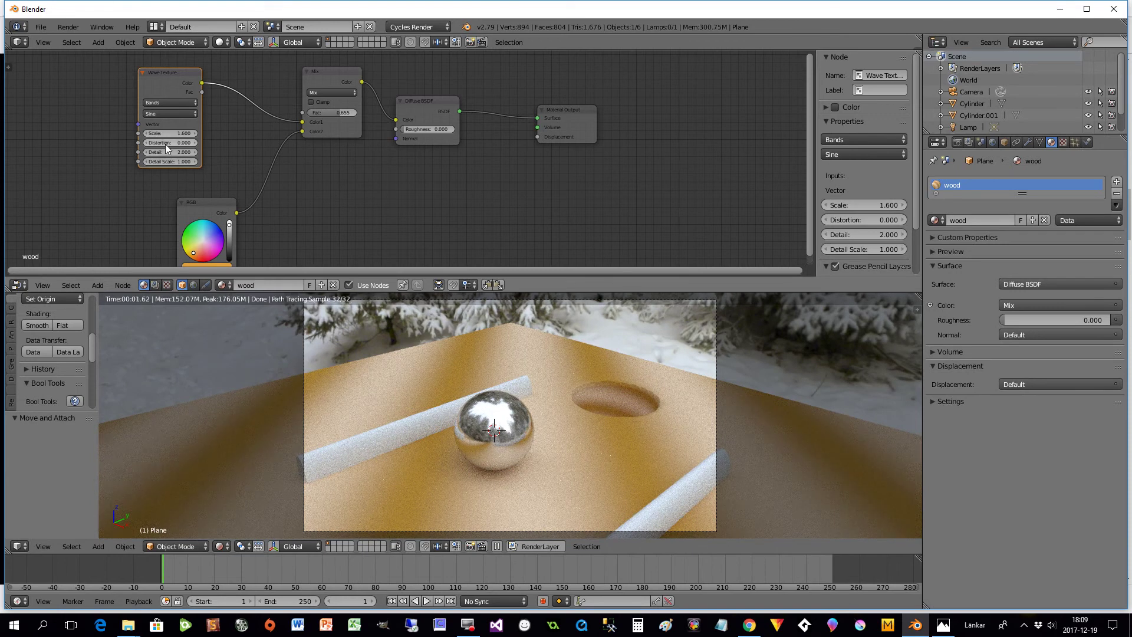
pyautogui.moveTo(165, 143); pyautogui.dragTo(230, 142)
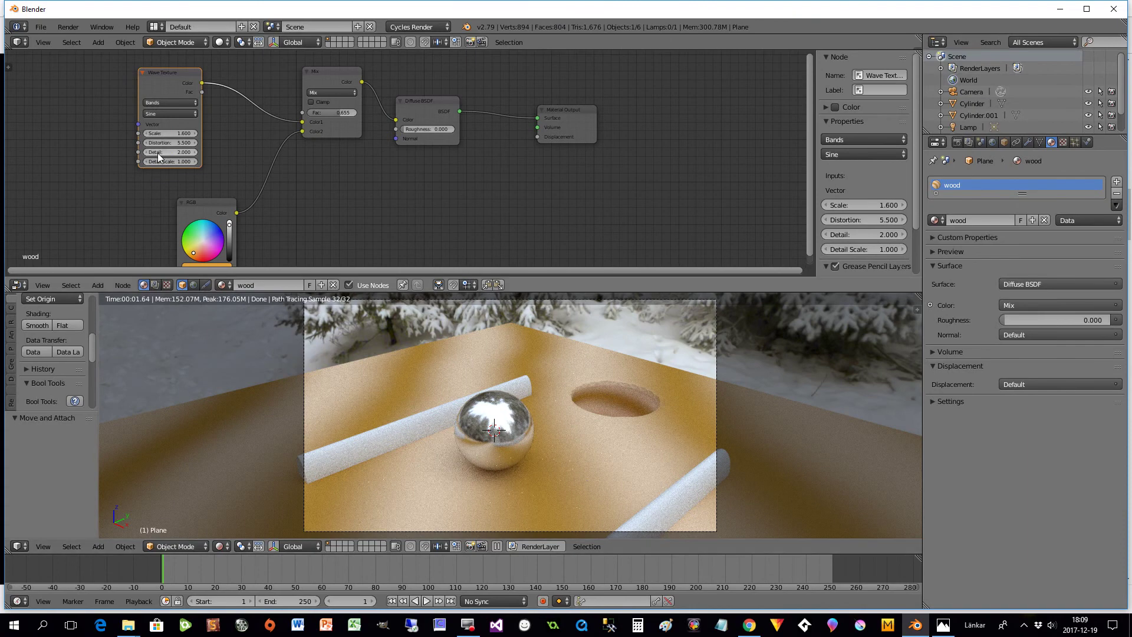
pyautogui.moveTo(160, 153); pyautogui.dragTo(186, 161)
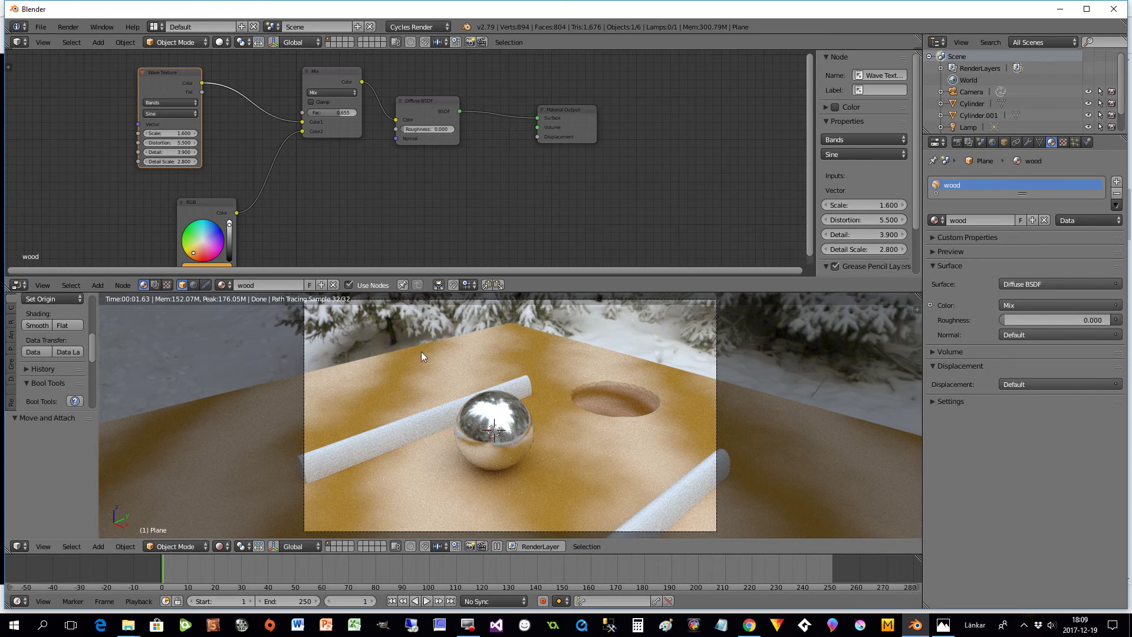
pyautogui.moveTo(164, 134); pyautogui.dragTo(201, 135)
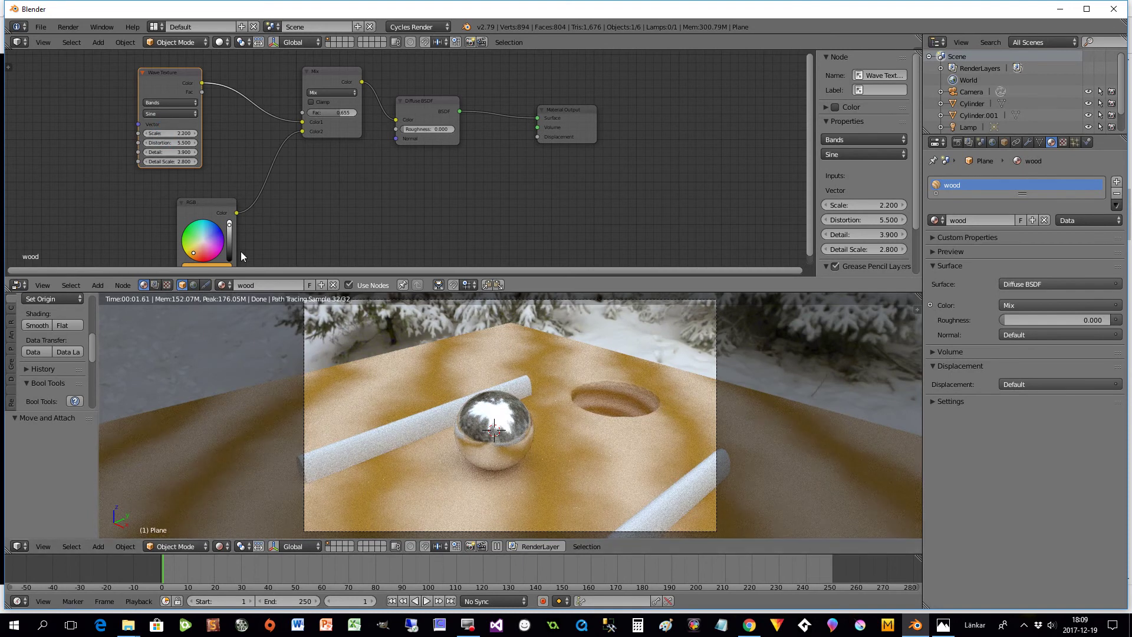
pyautogui.moveTo(336, 113); pyautogui.dragTo(381, 114)
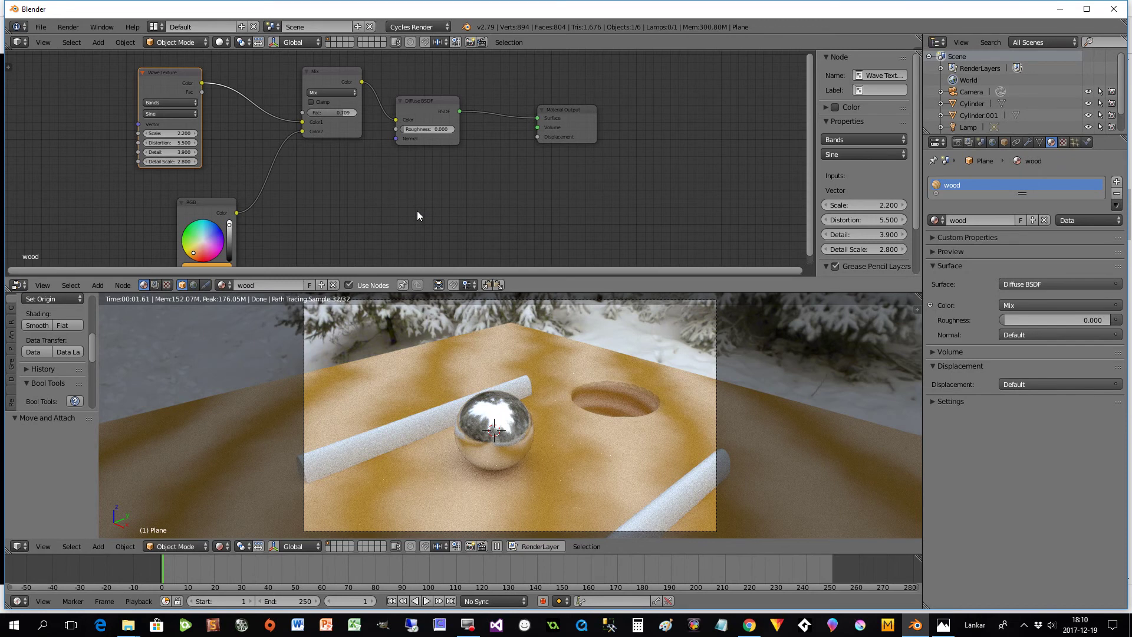
# - Select the nearer rod and create a new material named 'Plastic' for it
pyautogui.rightClick(393, 447)
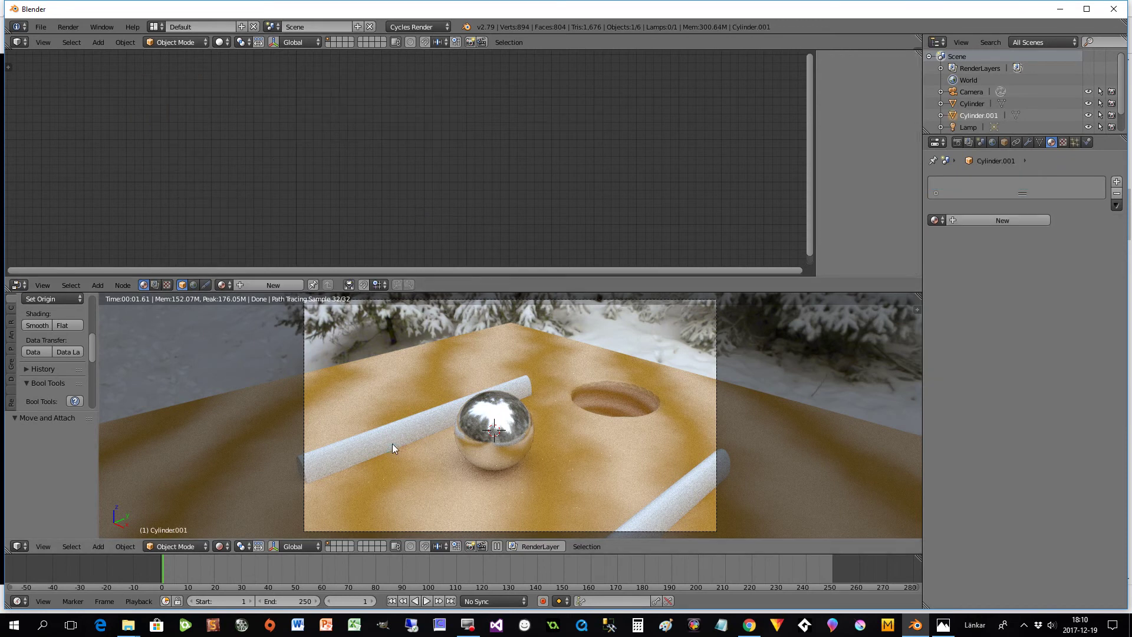
pyautogui.click(967, 221)
pyautogui.click(1007, 217)
pyautogui.write('Plastic')
pyautogui.press('Return')
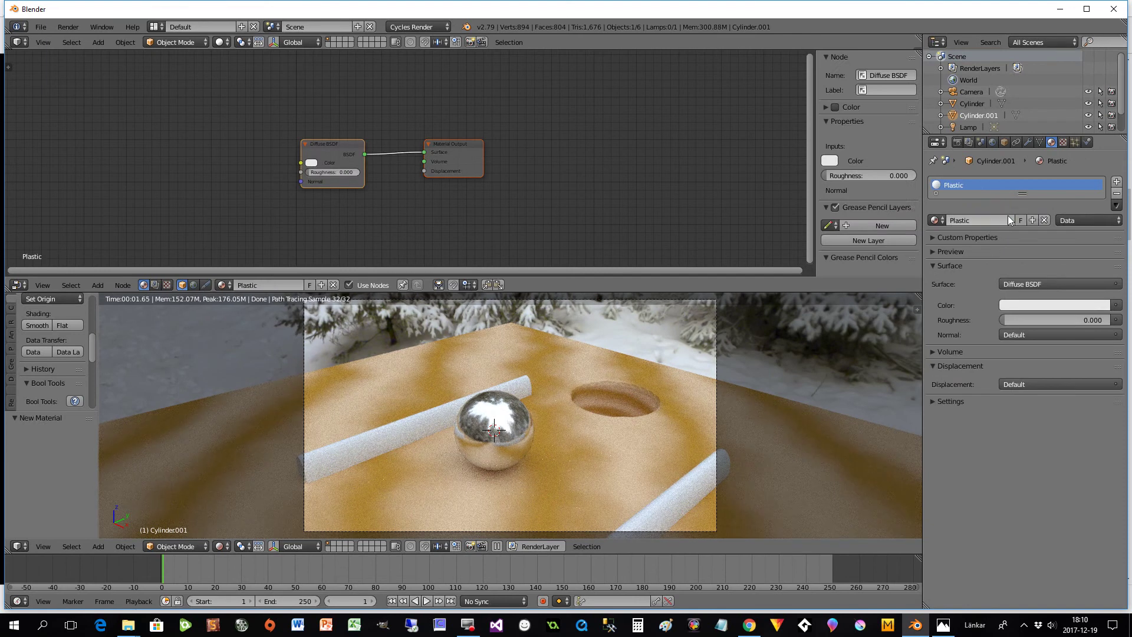
# - Make the Plastic Diffuse colour black and spread out the Diffuse BSDF and Material Output nodes
pyautogui.click(316, 164)
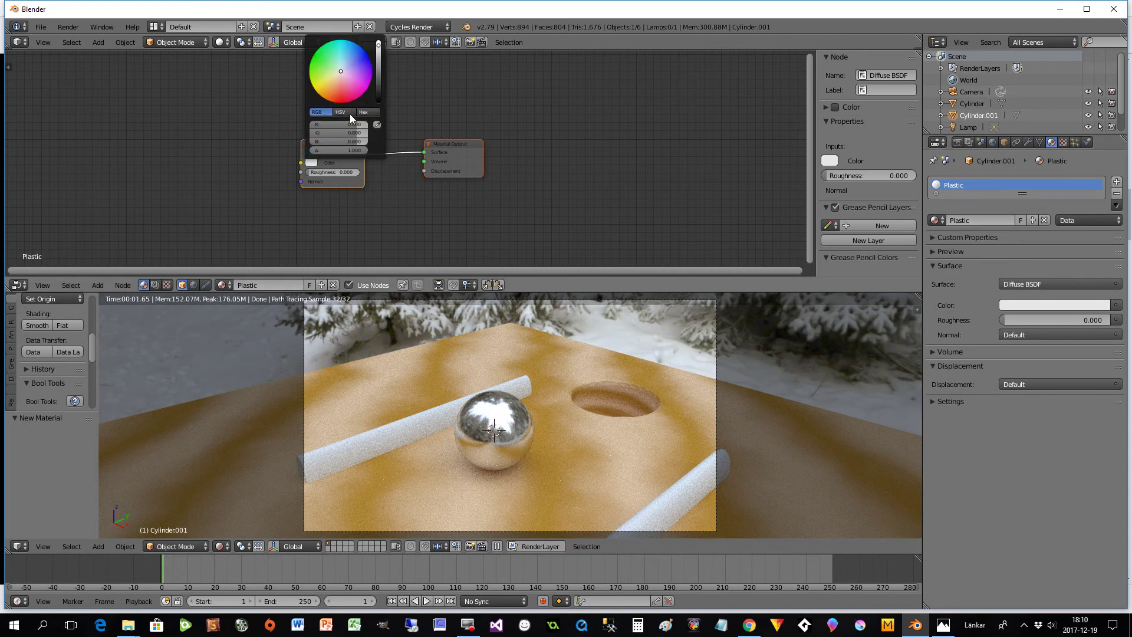
pyautogui.moveTo(379, 50); pyautogui.dragTo(378, 102)
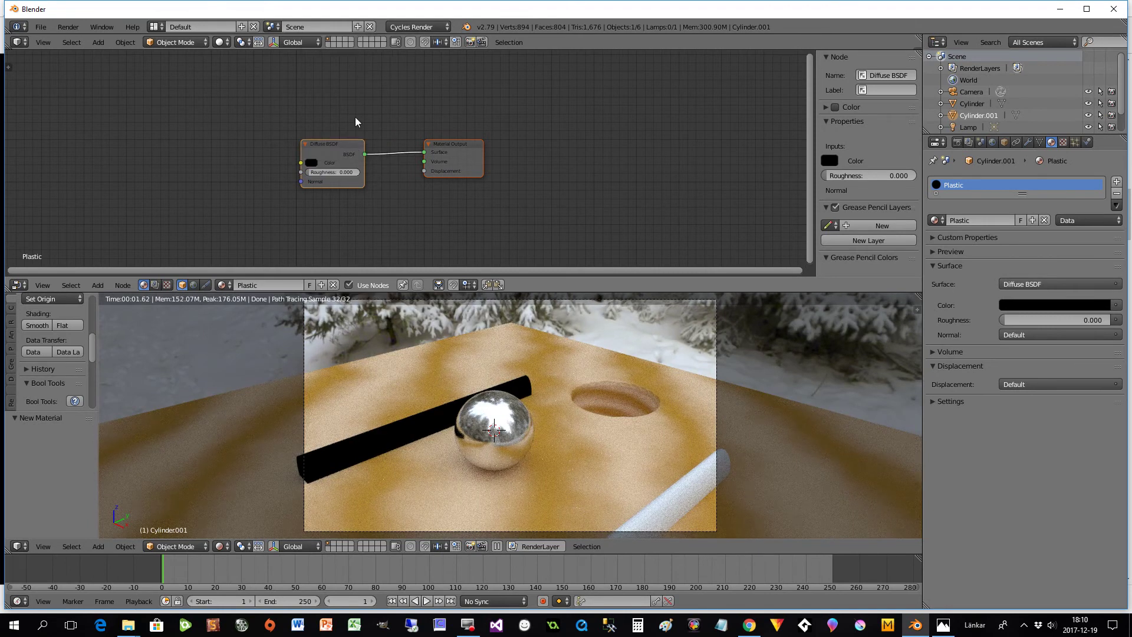
pyautogui.moveTo(354, 149); pyautogui.dragTo(342, 113)
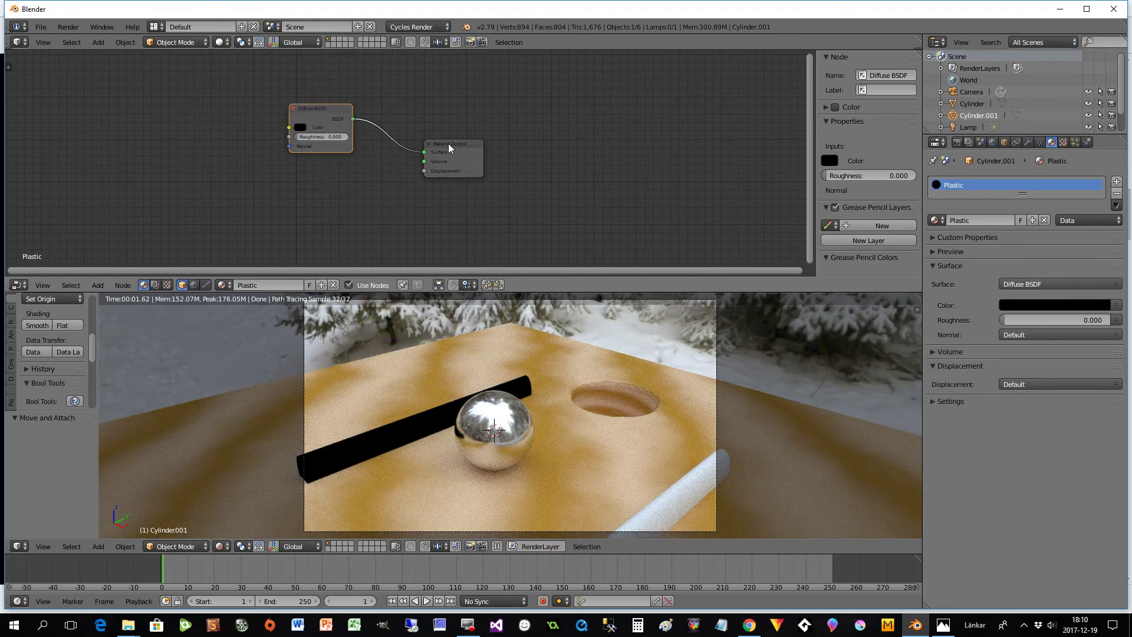
pyautogui.moveTo(451, 145); pyautogui.dragTo(535, 135)
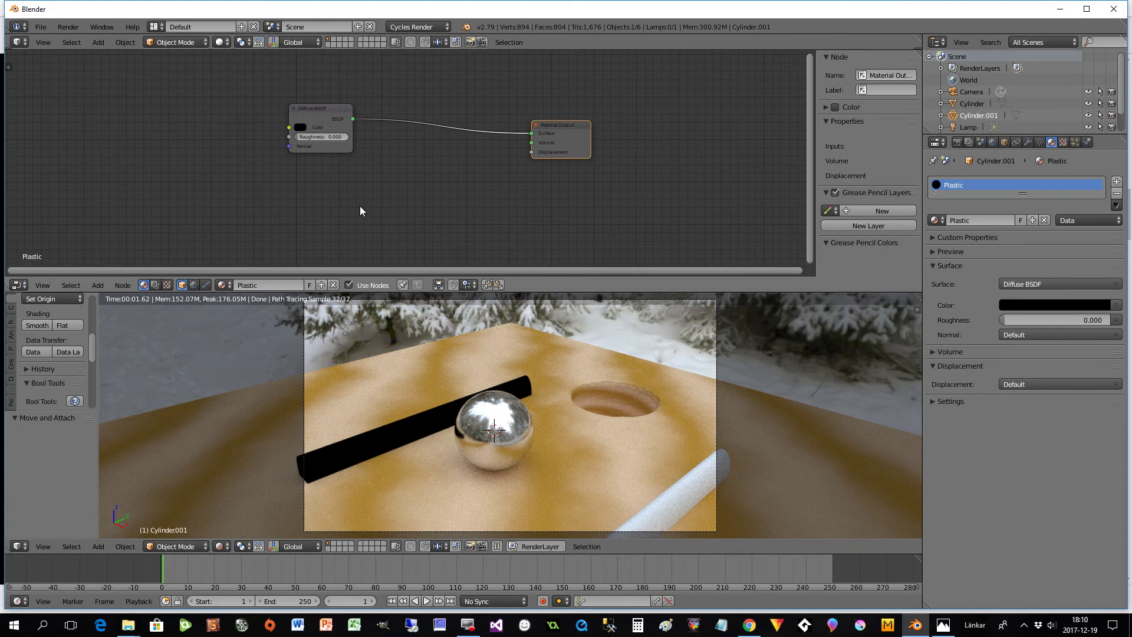
# - Add a Glossy BSDF and a Mix Shader before the output, blending Diffuse with Glossy
pyautogui.hotkey('shift', 'a')
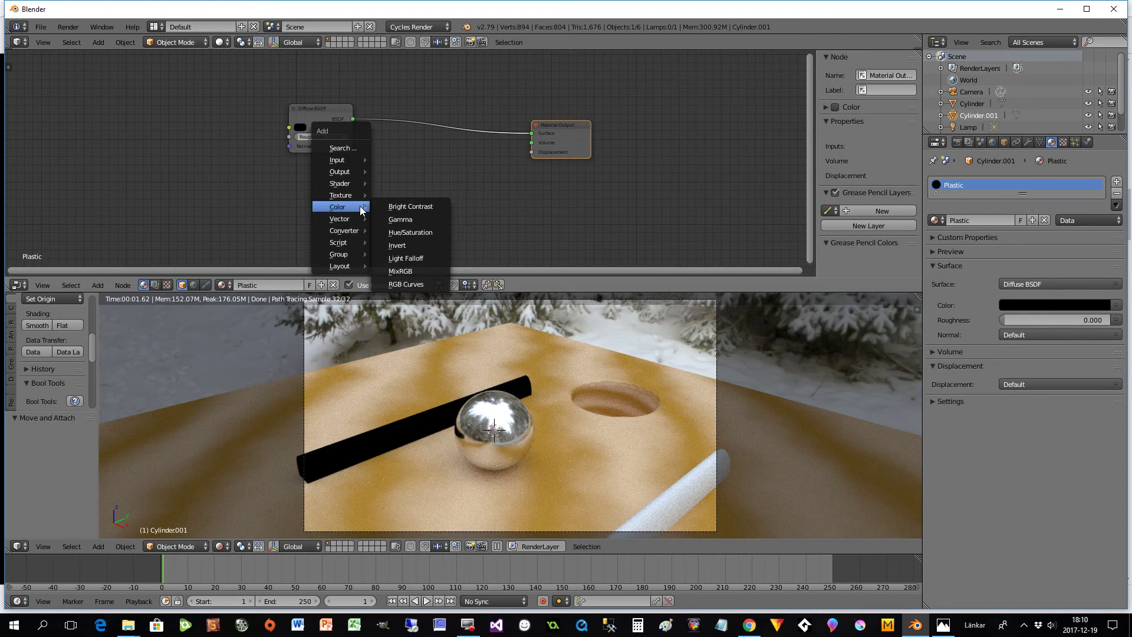
pyautogui.moveTo(348, 185)
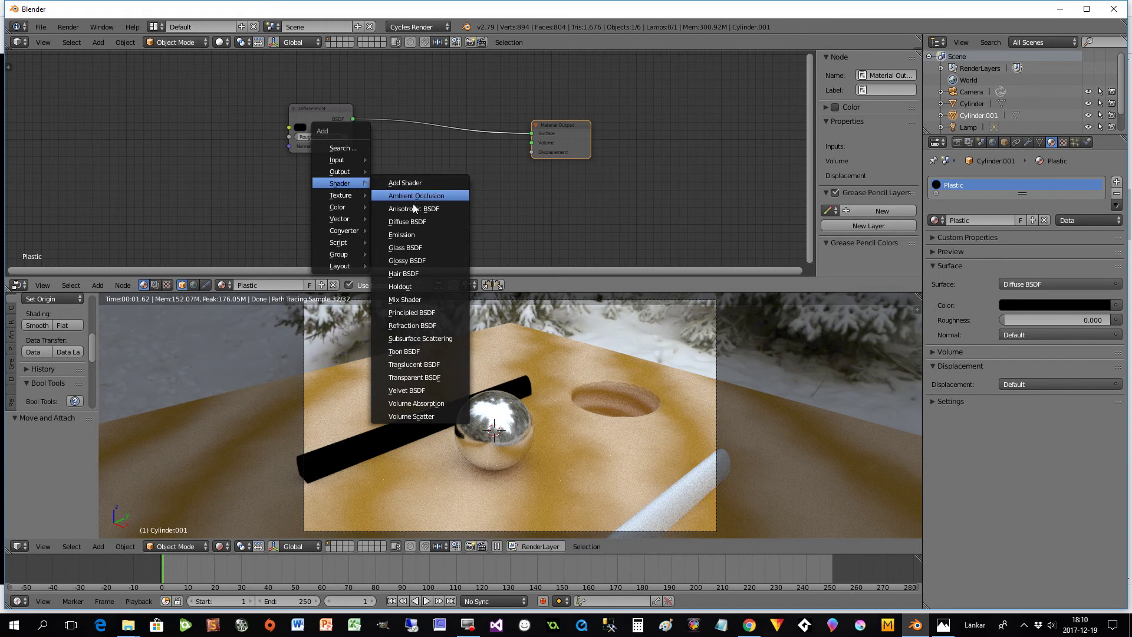
pyautogui.click(425, 260)
pyautogui.click(290, 158)
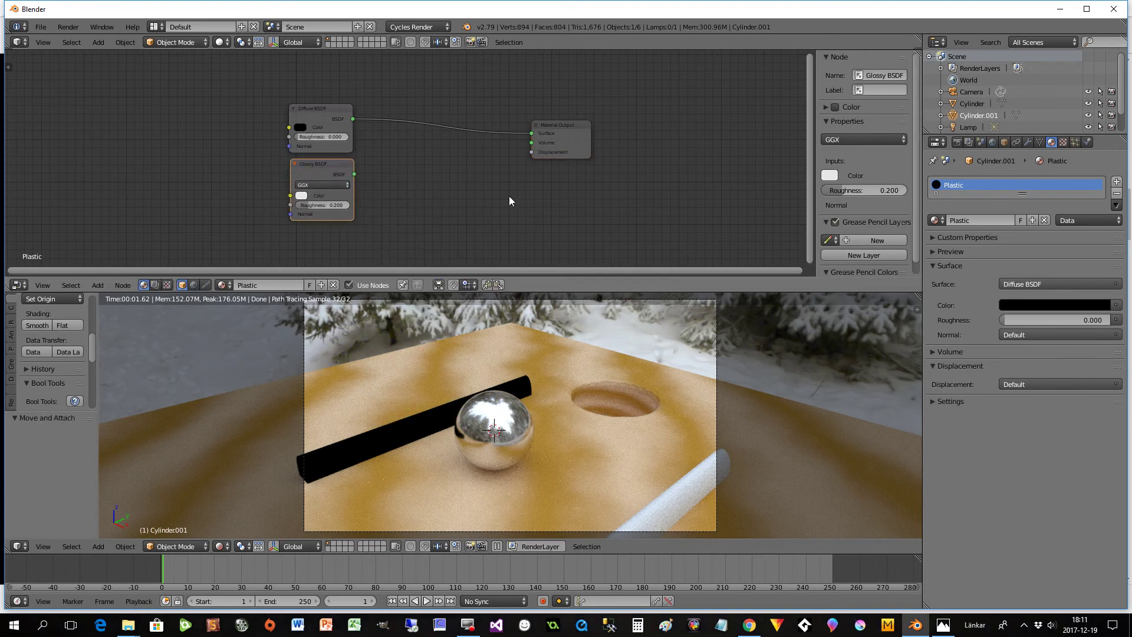
pyautogui.hotkey('shift', 'a')
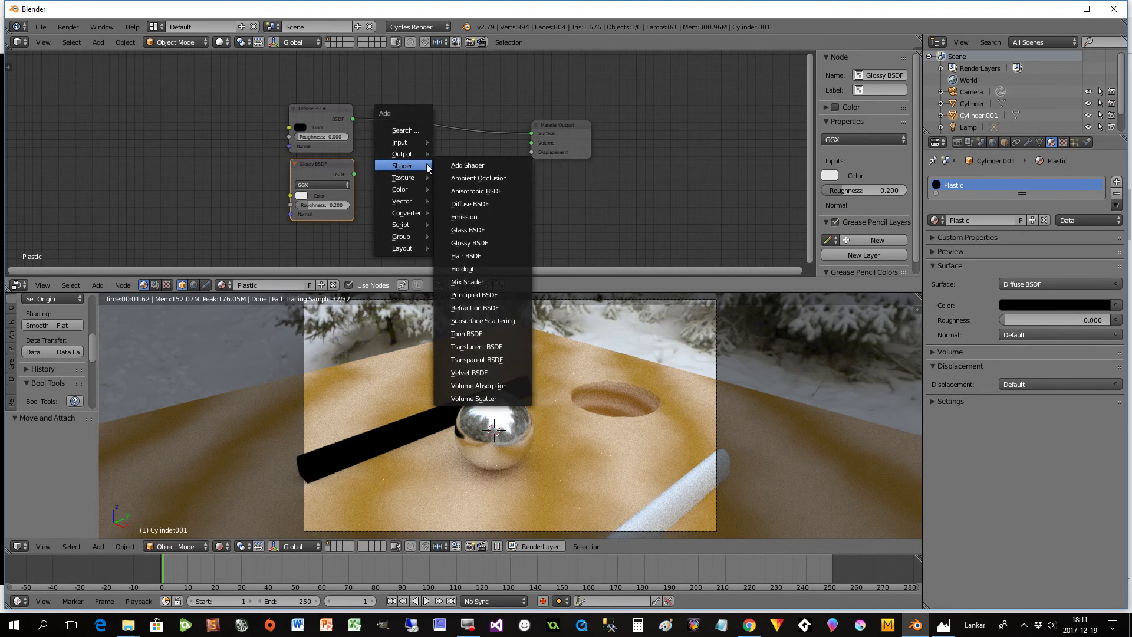
pyautogui.click(477, 286)
pyautogui.click(437, 98)
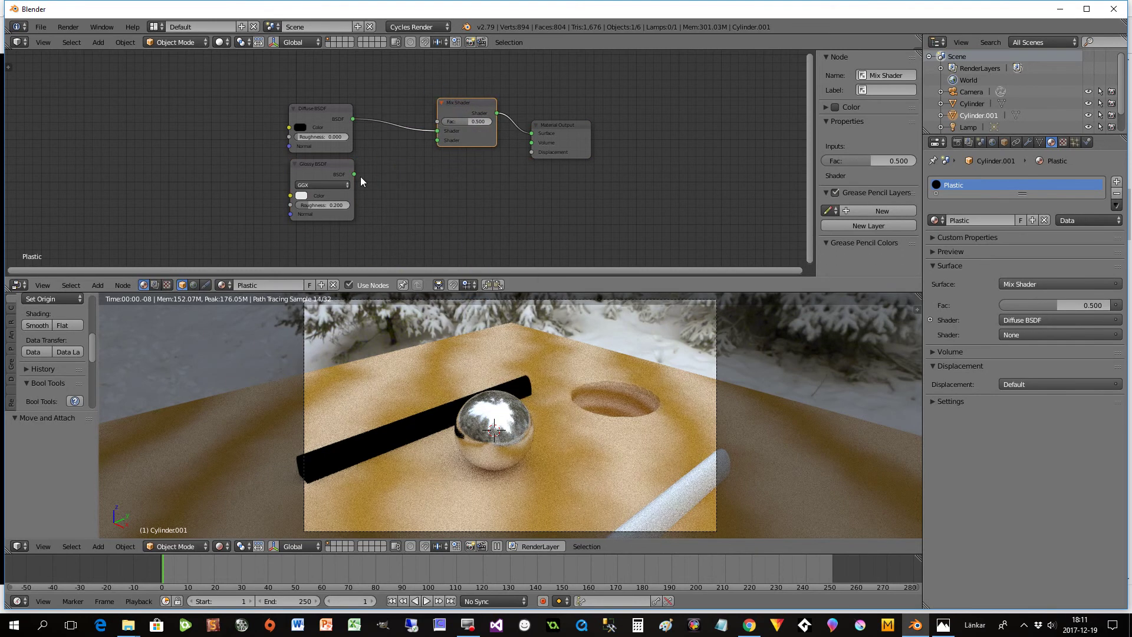
pyautogui.moveTo(353, 174); pyautogui.dragTo(437, 141)
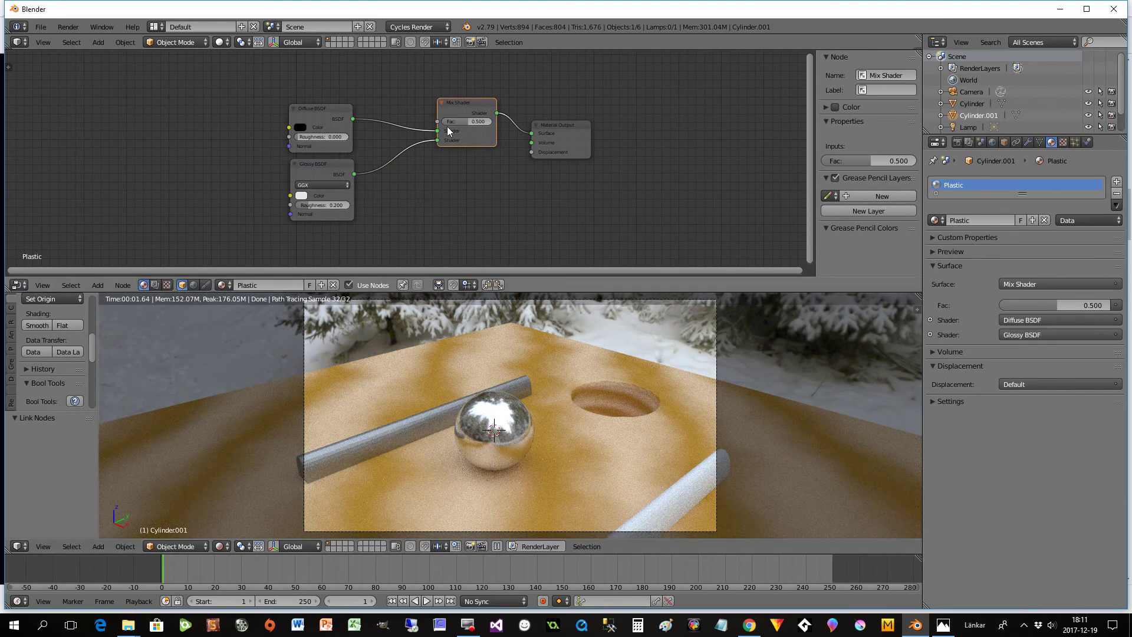
pyautogui.moveTo(467, 122); pyautogui.dragTo(452, 122)
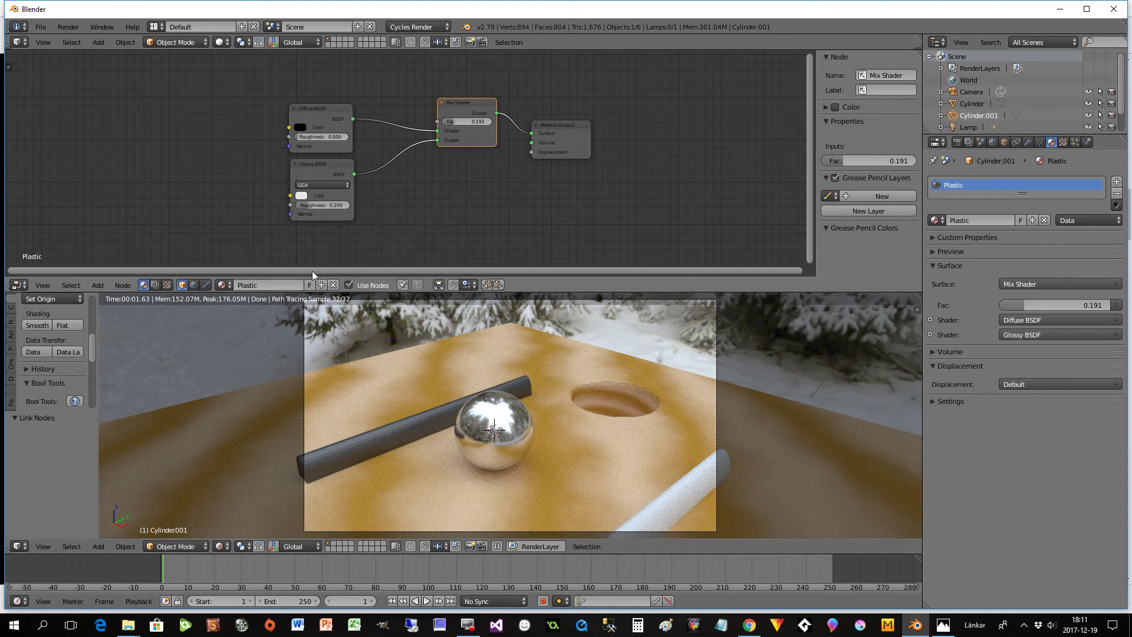
# - Arrange the Glossy, Diffuse, Mix Shader and Output nodes, and set the mix factor to 0.527
pyautogui.moveTo(321, 168); pyautogui.dragTo(307, 201)
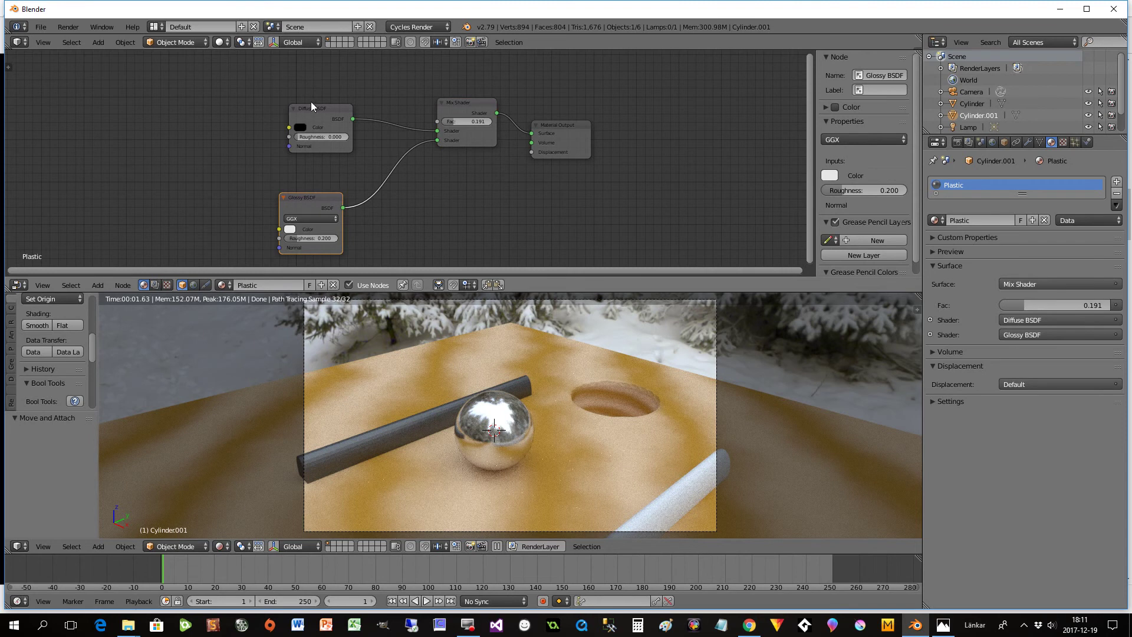
pyautogui.moveTo(313, 108); pyautogui.dragTo(291, 135)
pyautogui.moveTo(307, 202); pyautogui.dragTo(295, 208)
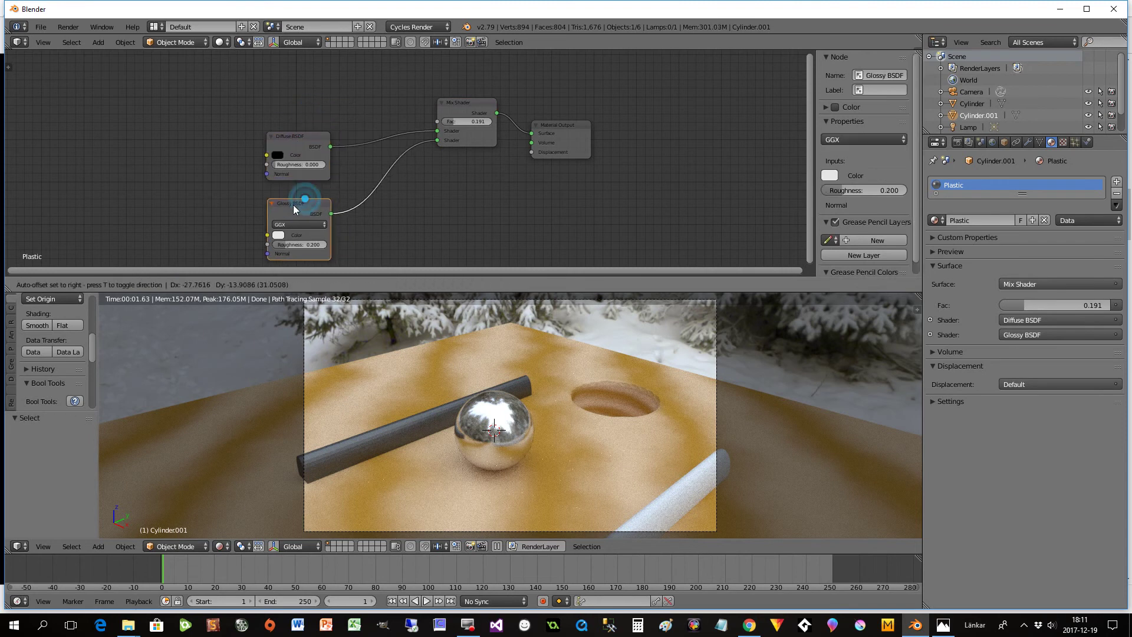
pyautogui.moveTo(462, 105); pyautogui.dragTo(455, 138)
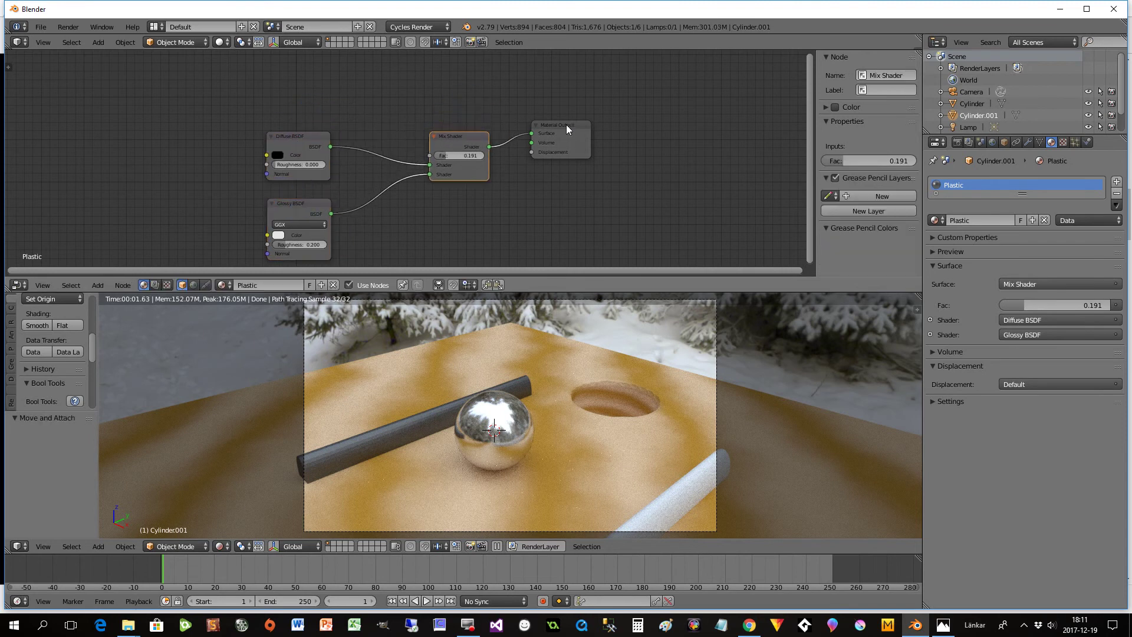
pyautogui.moveTo(566, 125); pyautogui.dragTo(582, 130)
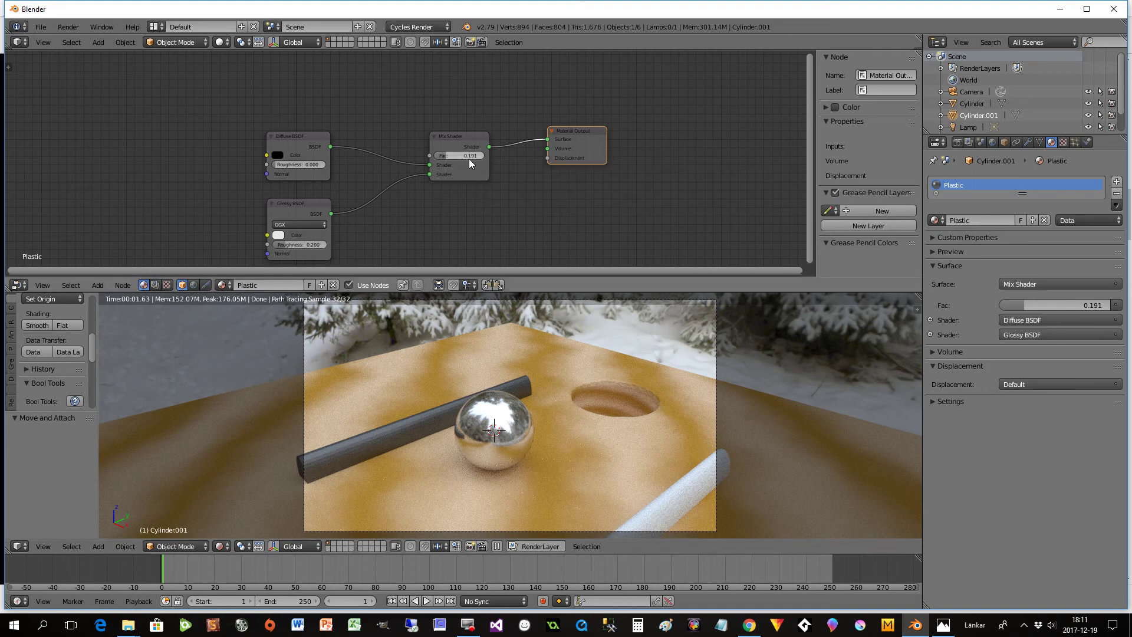
pyautogui.moveTo(451, 154); pyautogui.dragTo(467, 154)
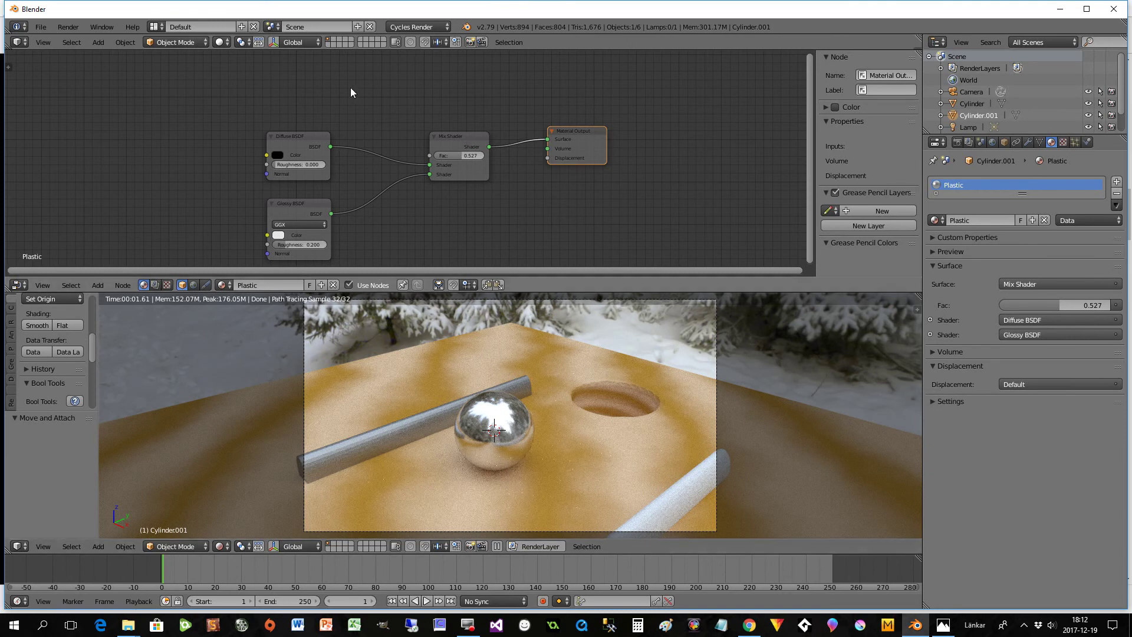
# - Add a Layer Weight node, feed its Facing output into the Mix Shader Fac, set Blend 0.400, and show the preview
pyautogui.hotkey('shift', 'a')
pyautogui.moveTo(350, 91)
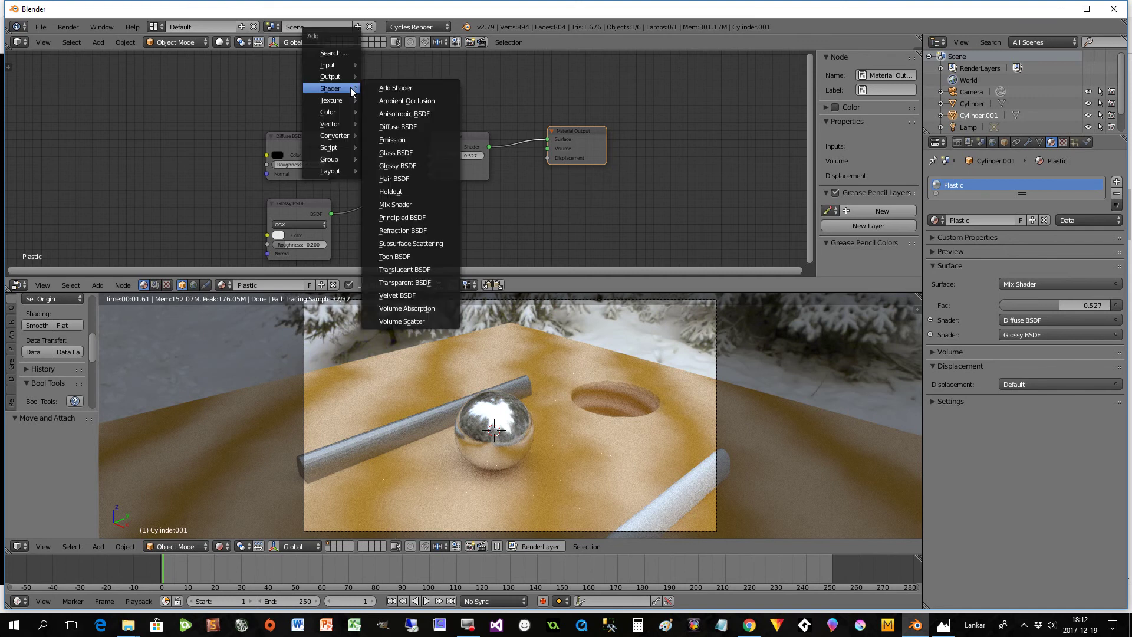
pyautogui.moveTo(338, 65)
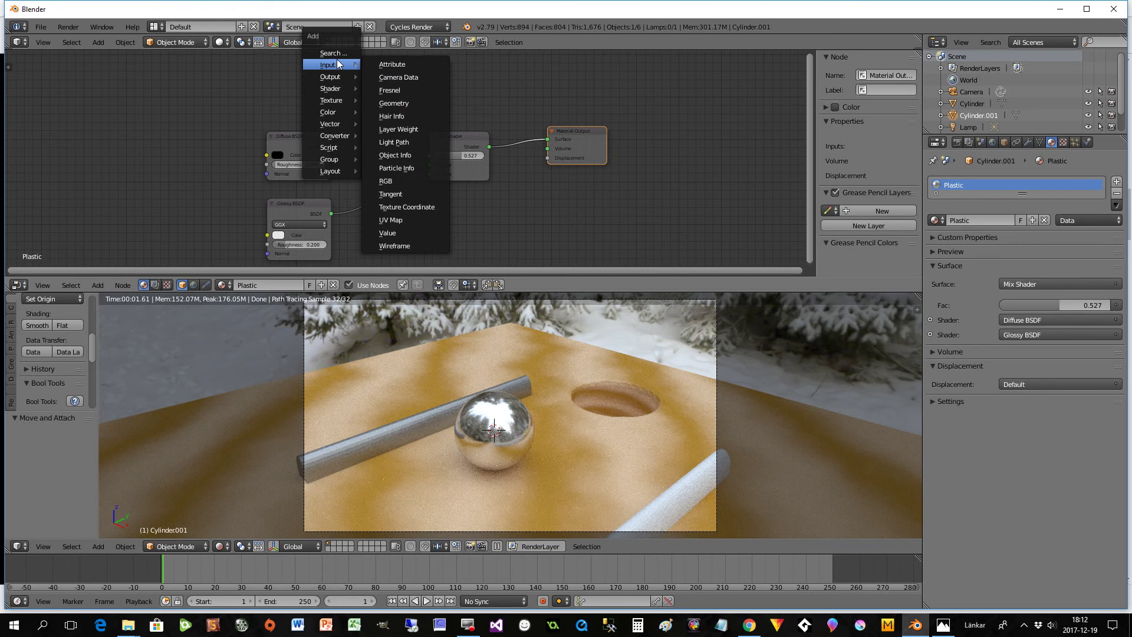
pyautogui.click(399, 129)
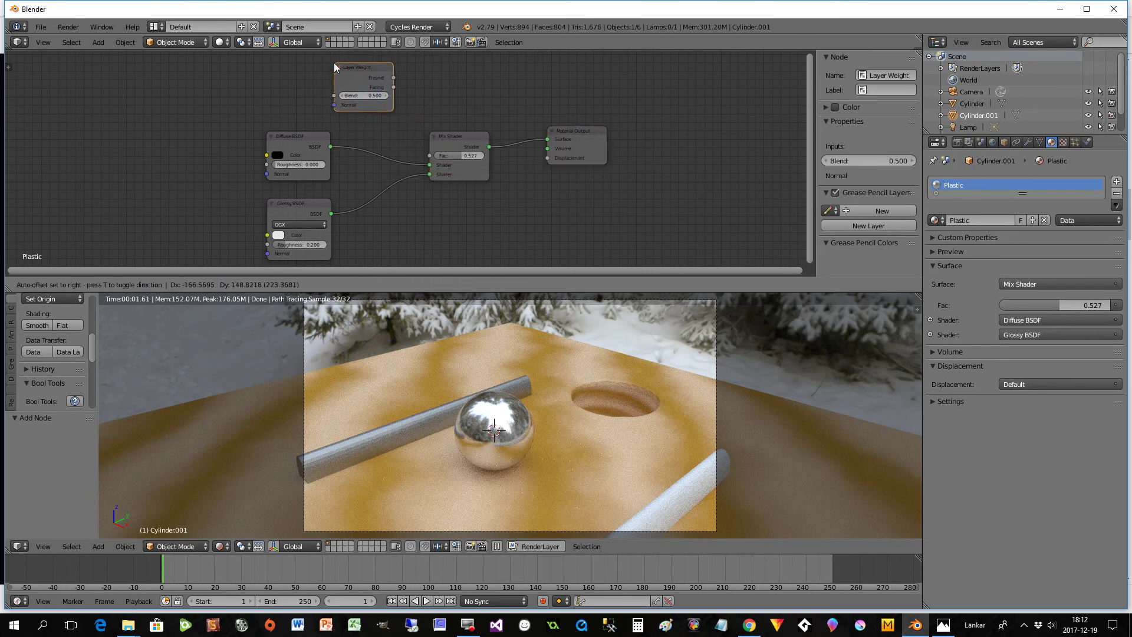
pyautogui.click(317, 58)
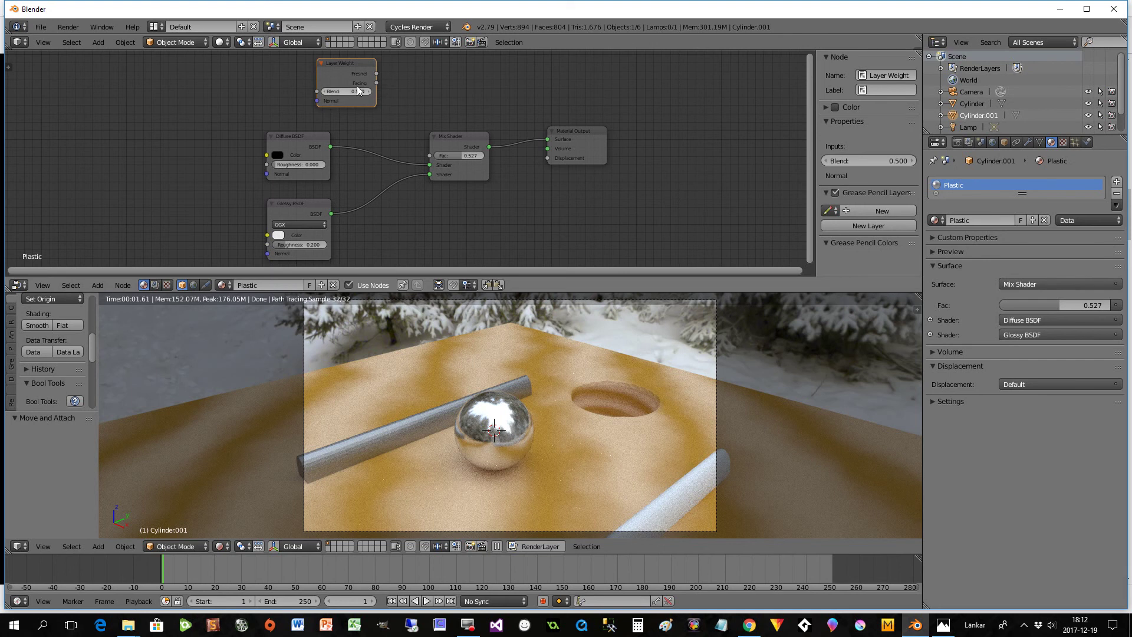
pyautogui.moveTo(455, 135); pyautogui.dragTo(465, 121)
pyautogui.click(582, 133)
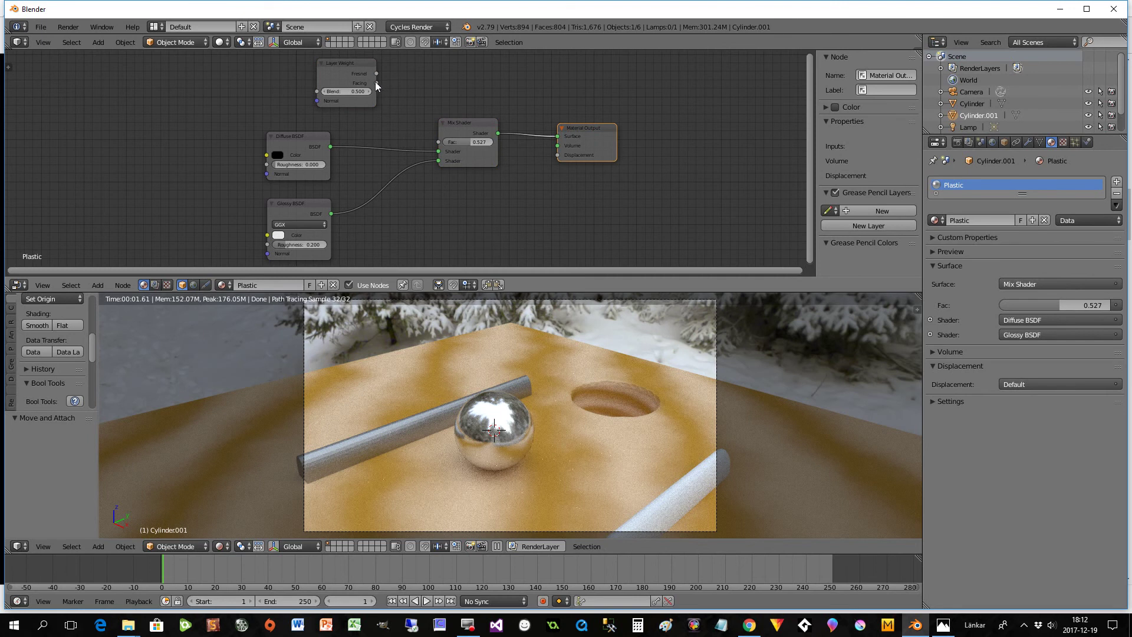
pyautogui.moveTo(376, 82); pyautogui.dragTo(444, 142)
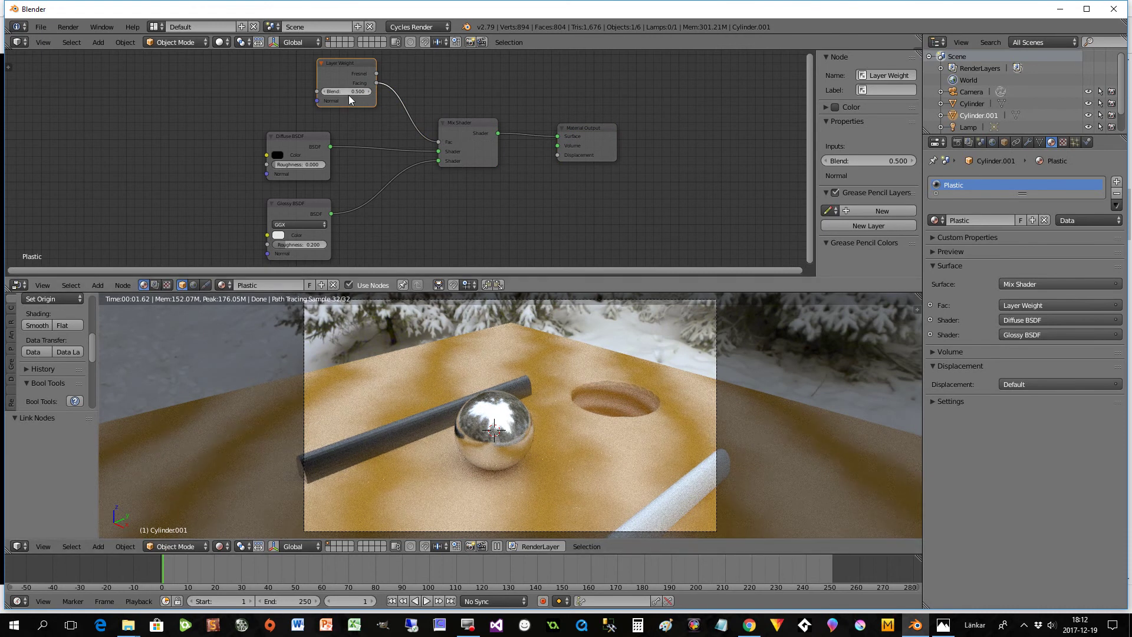
pyautogui.moveTo(340, 94)
pyautogui.mouseDown()
pyautogui.moveTo(295, 93)
pyautogui.moveTo(324, 94)
pyautogui.mouseUp()
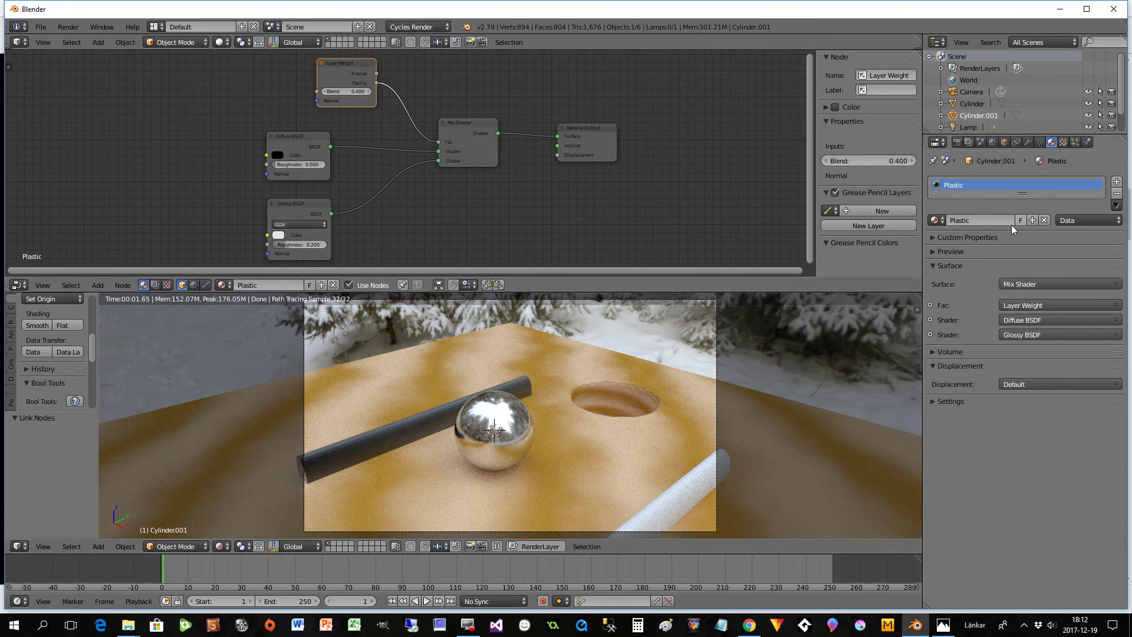
pyautogui.click(941, 253)
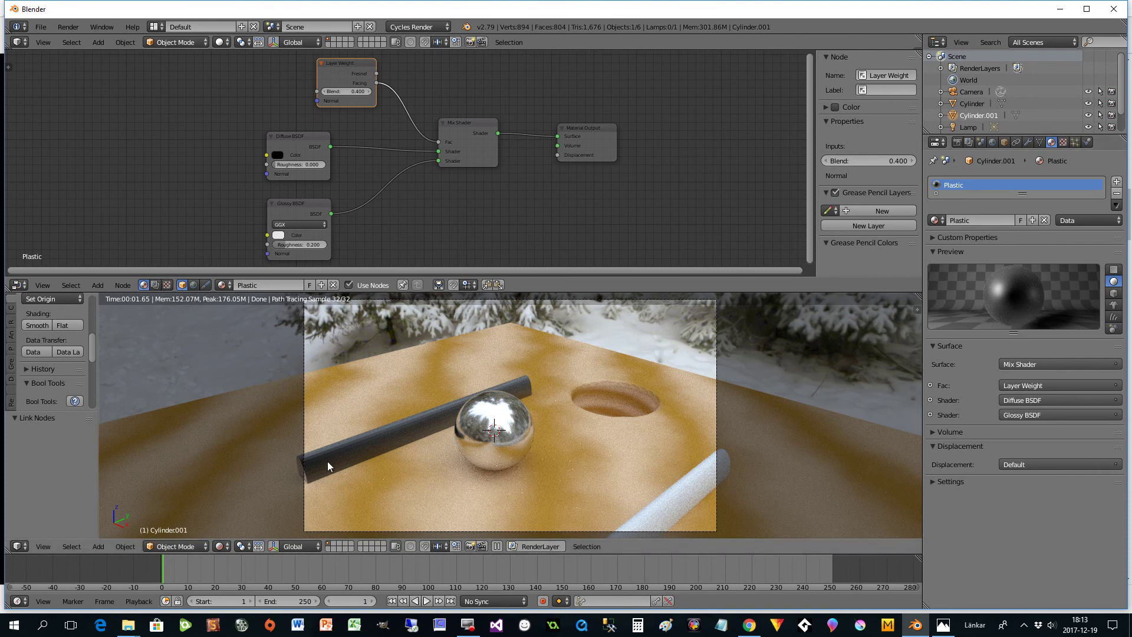
# - Smooth-shade the dark rod and assign the existing Plastic material to the white cylinder
pyautogui.click(27, 325)
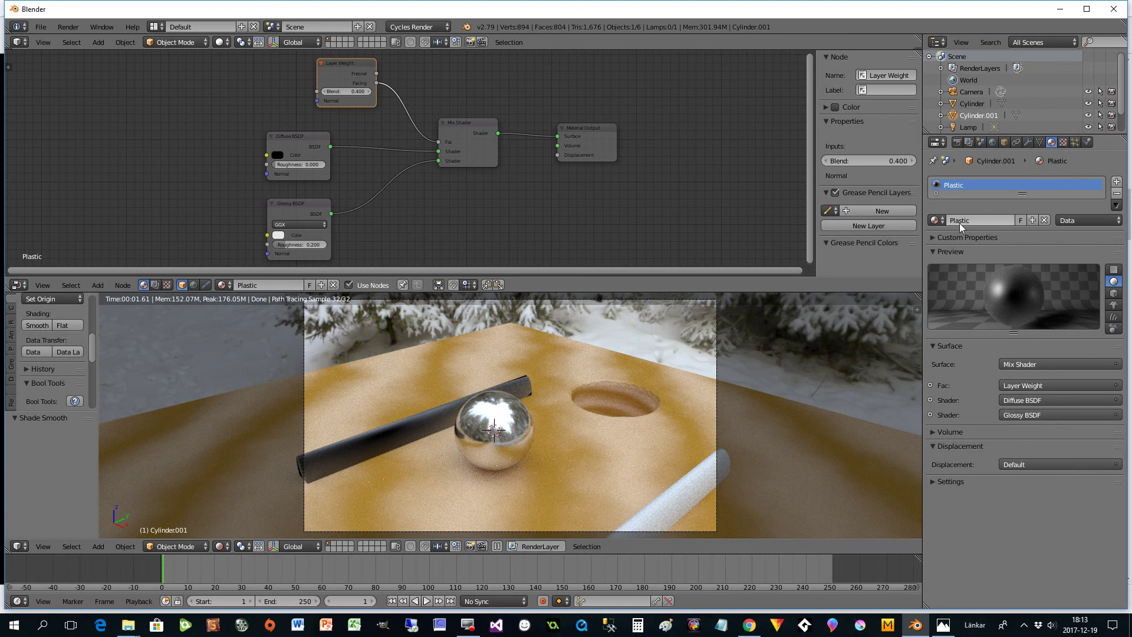
pyautogui.rightClick(725, 468)
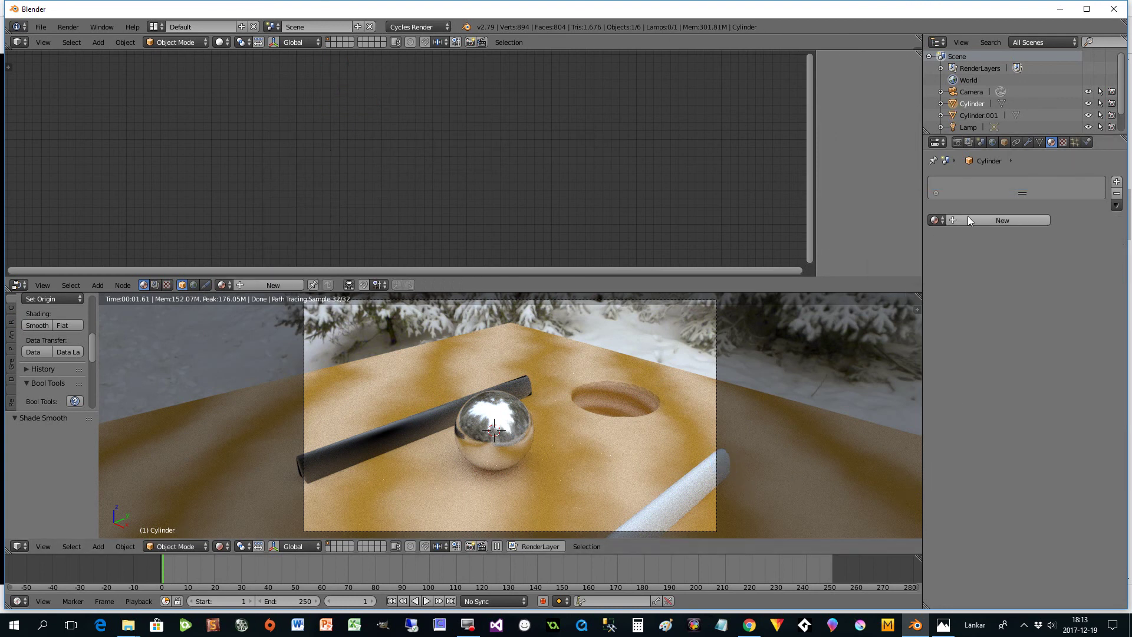
pyautogui.click(934, 220)
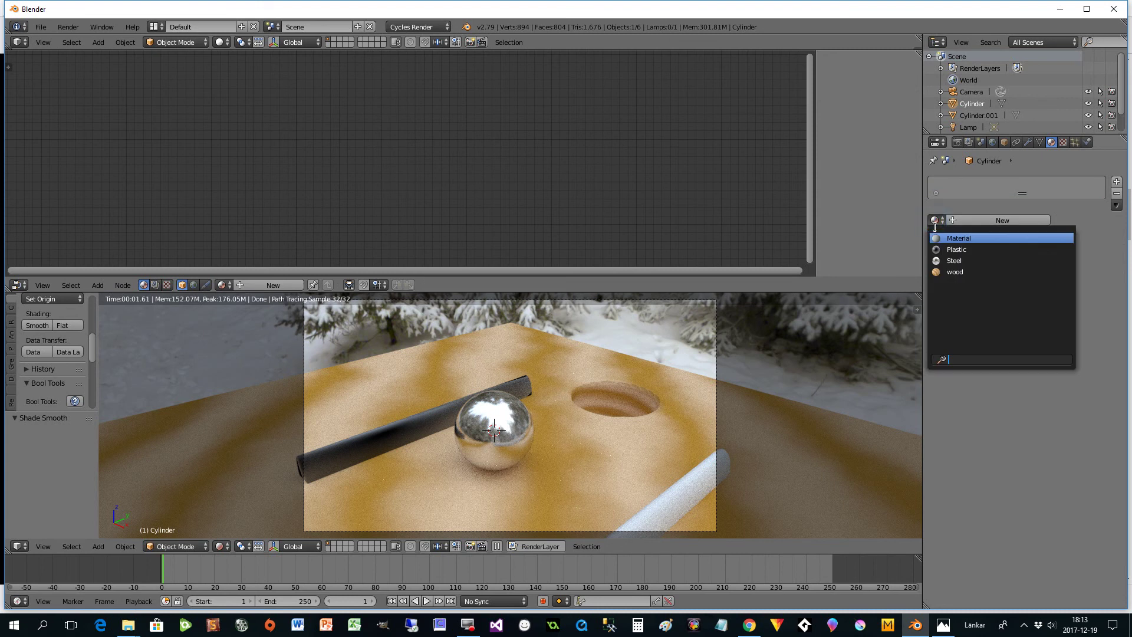
pyautogui.click(950, 250)
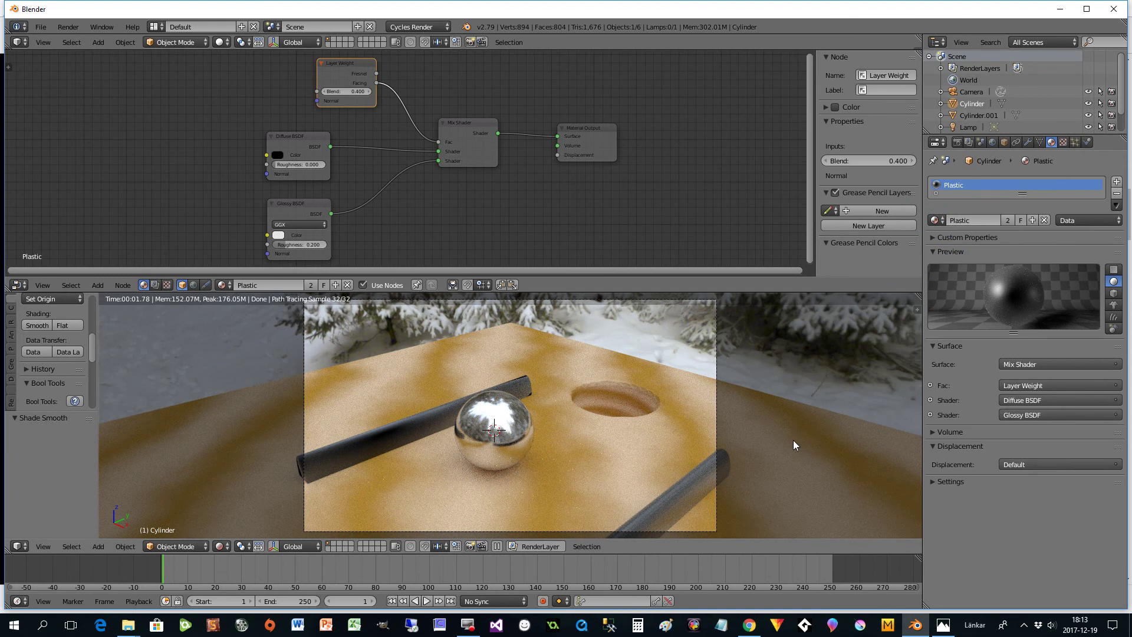
# - Smooth-shade the wooden plane, reselect it, and move its RGB colour node up-left in the node editor
pyautogui.rightClick(207, 458)
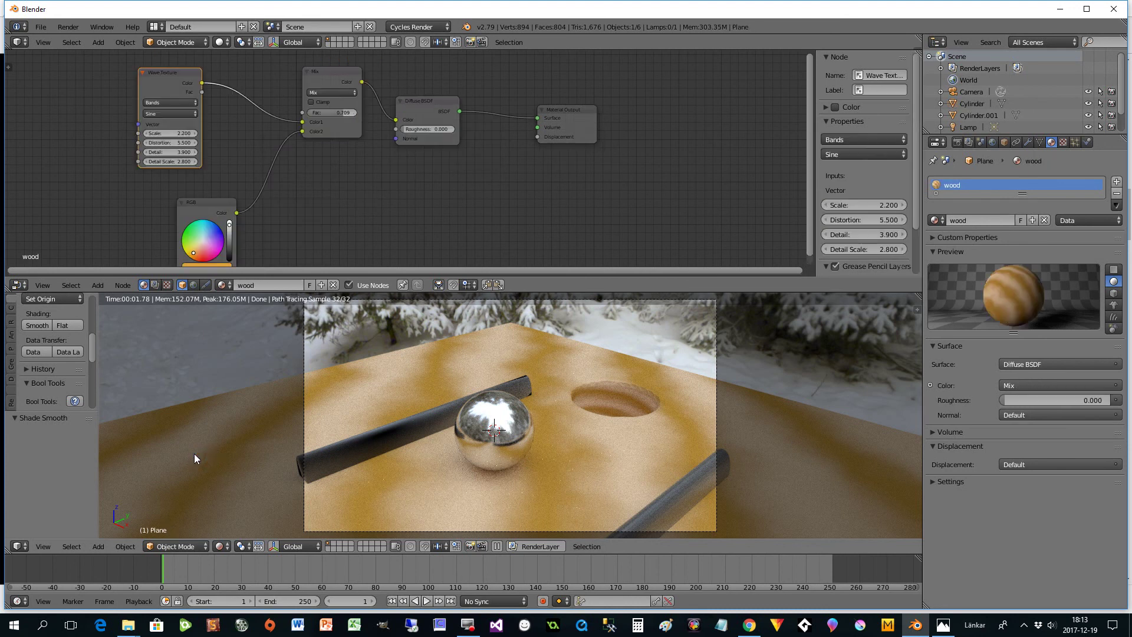
pyautogui.click(33, 325)
pyautogui.keyDown('shift'); pyautogui.scroll(-2, 804, 175); pyautogui.keyUp('shift')
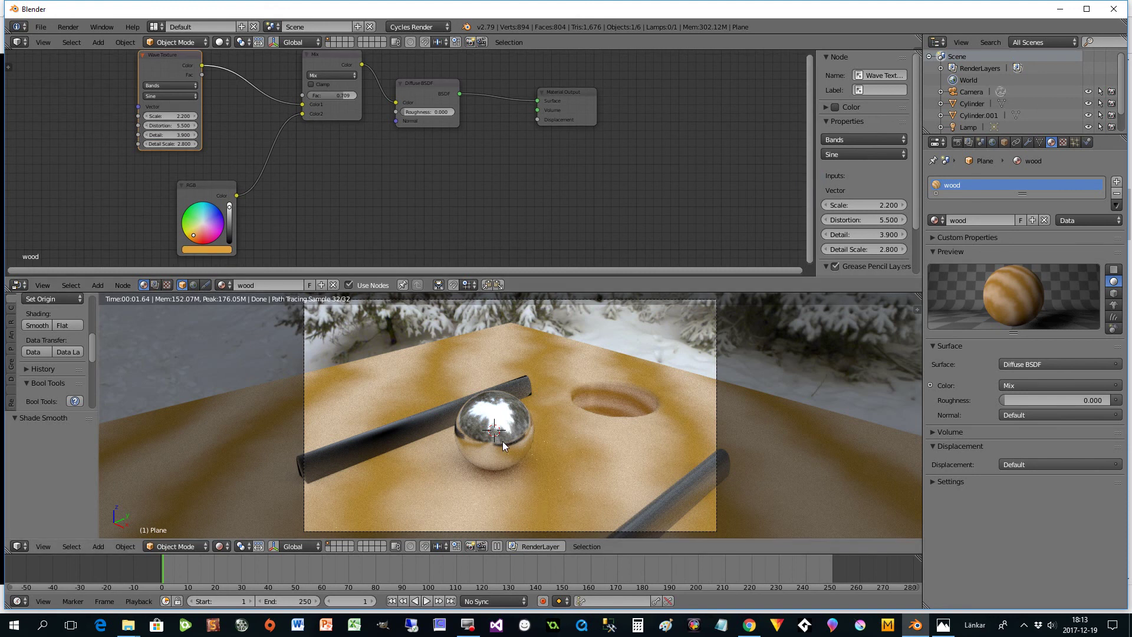
pyautogui.rightClick(505, 417)
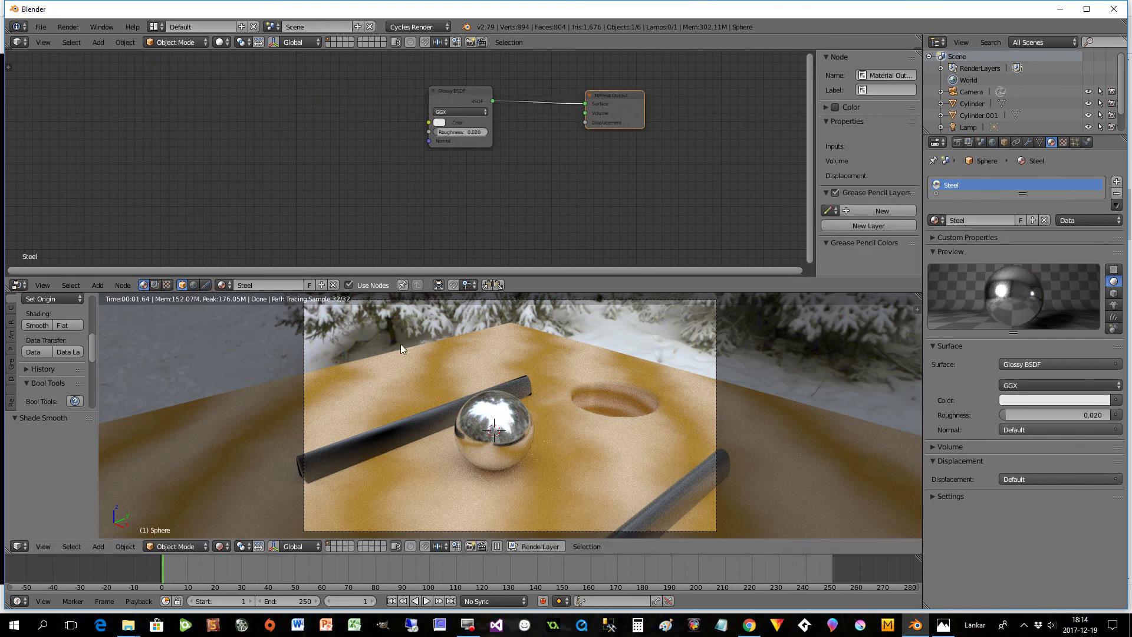
pyautogui.rightClick(277, 417)
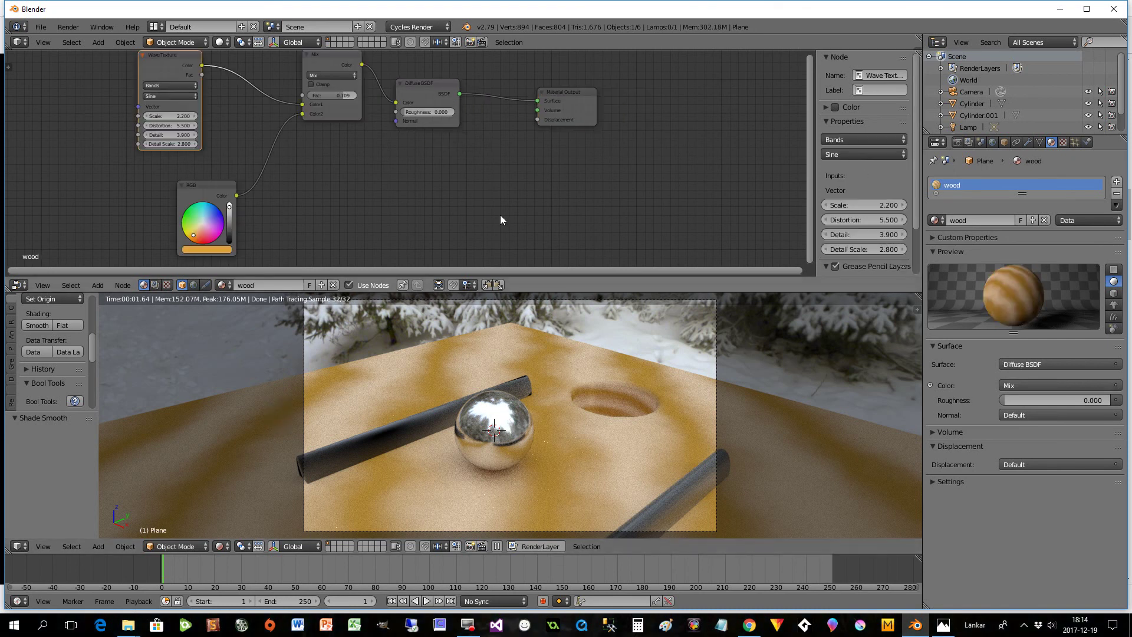
pyautogui.moveTo(563, 271); pyautogui.dragTo(516, 270)
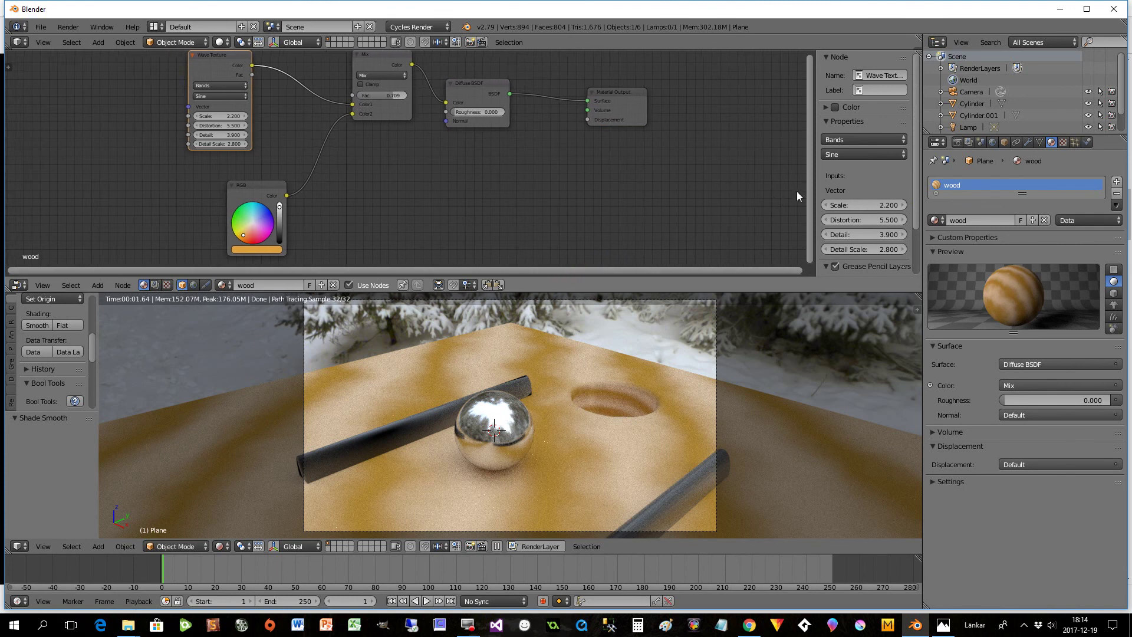
pyautogui.moveTo(811, 189); pyautogui.dragTo(812, 171)
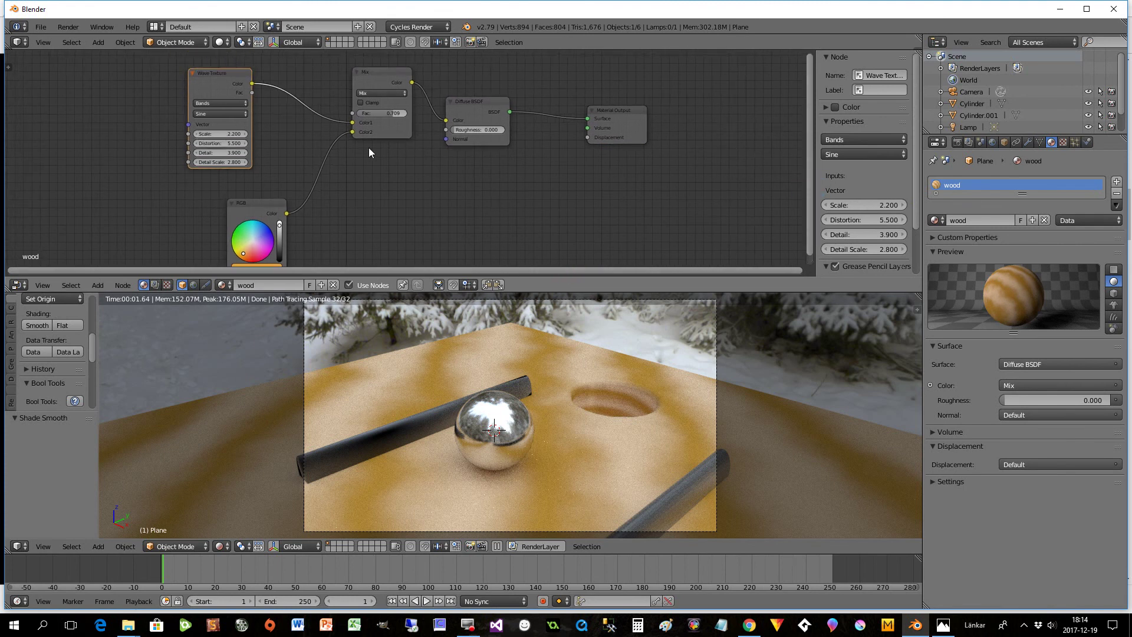
pyautogui.moveTo(266, 206); pyautogui.dragTo(237, 190)
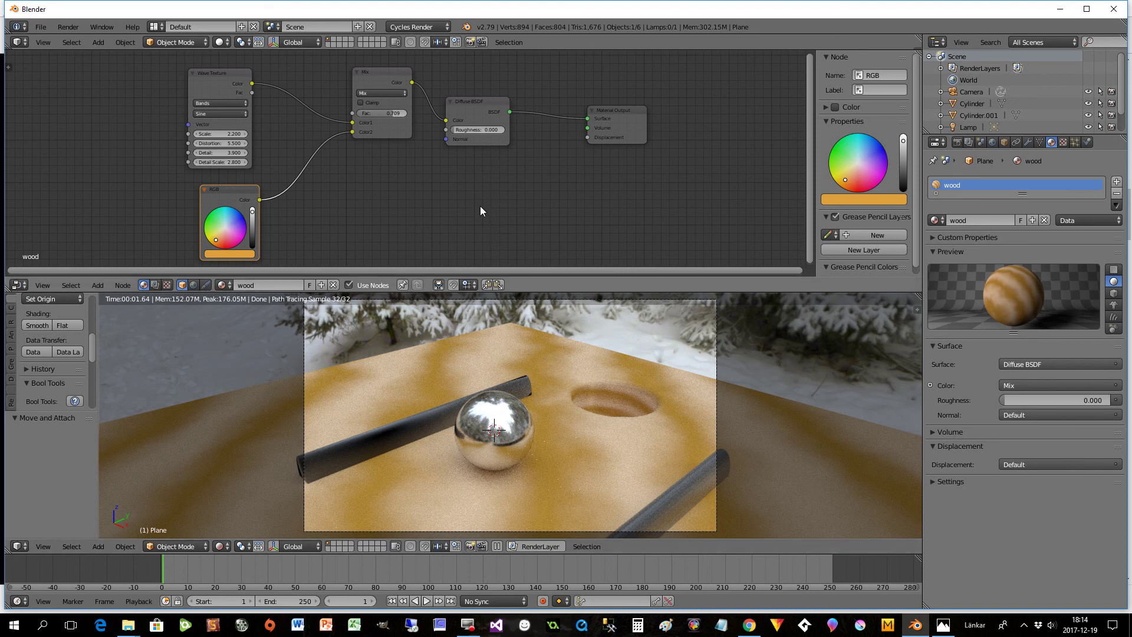
# - Insert a Mix Shader into the wood's diffuse-to-output link and connect a new Glossy BSDF to it at factor 0.136
pyautogui.hotkey('shift', 'a')
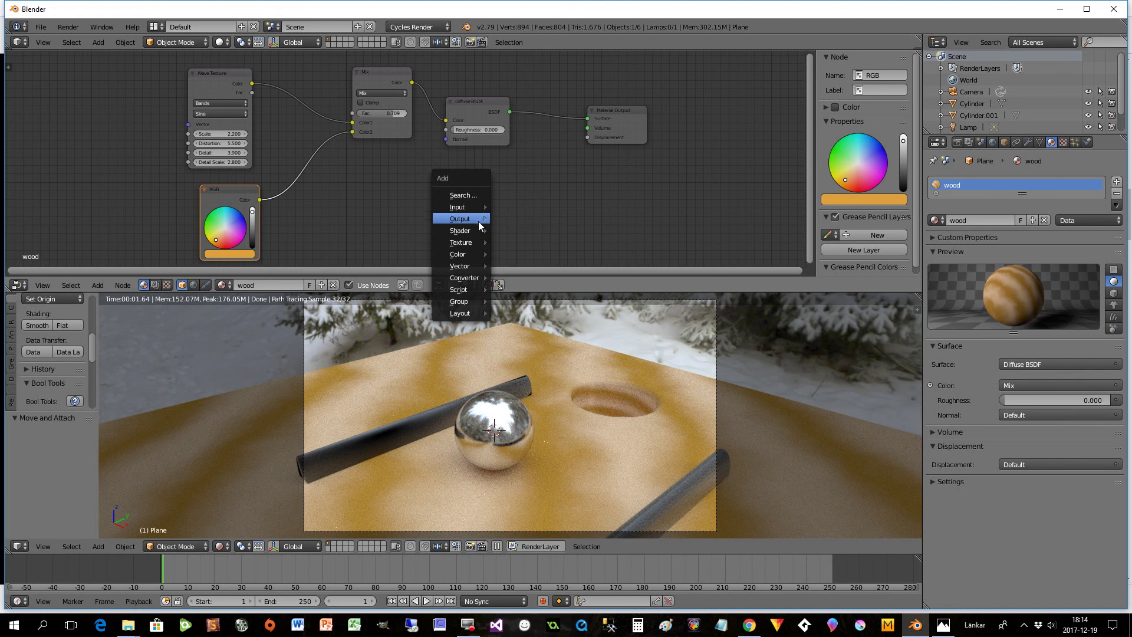
pyautogui.moveTo(471, 230)
pyautogui.click(540, 307)
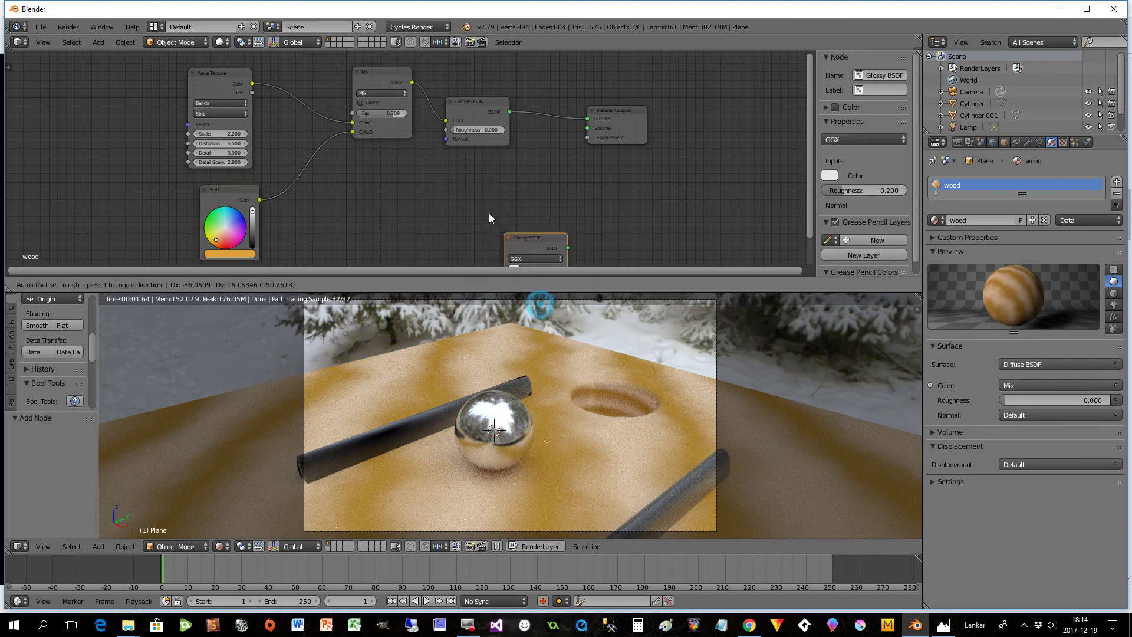
pyautogui.click(444, 156)
pyautogui.hotkey('shift', 'a')
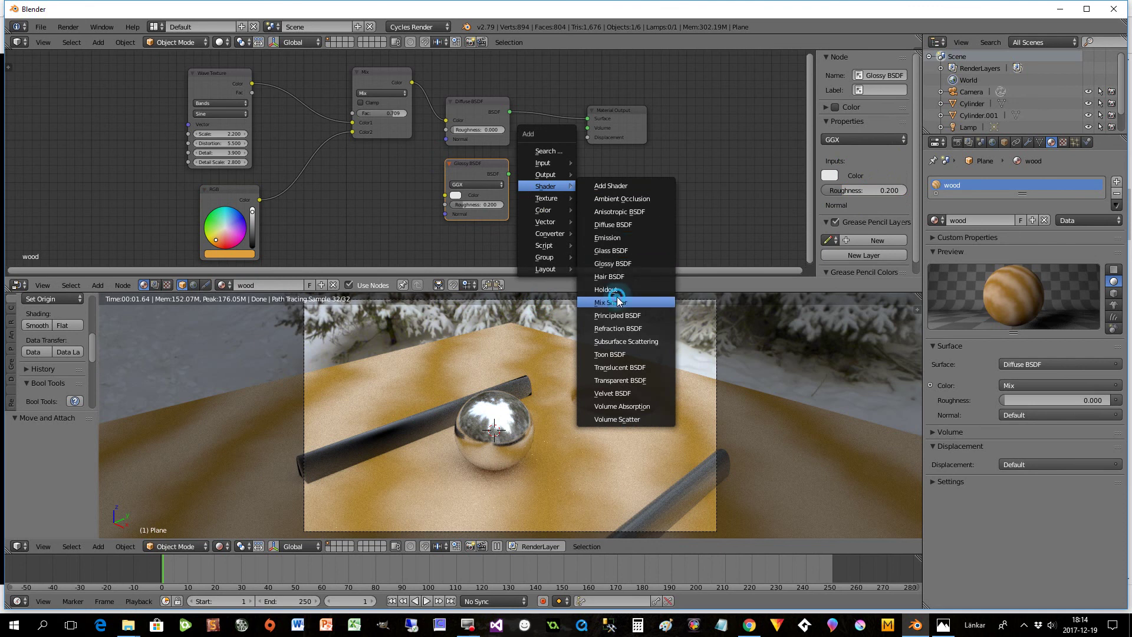
pyautogui.click(611, 302)
pyautogui.click(569, 132)
pyautogui.click(503, 179)
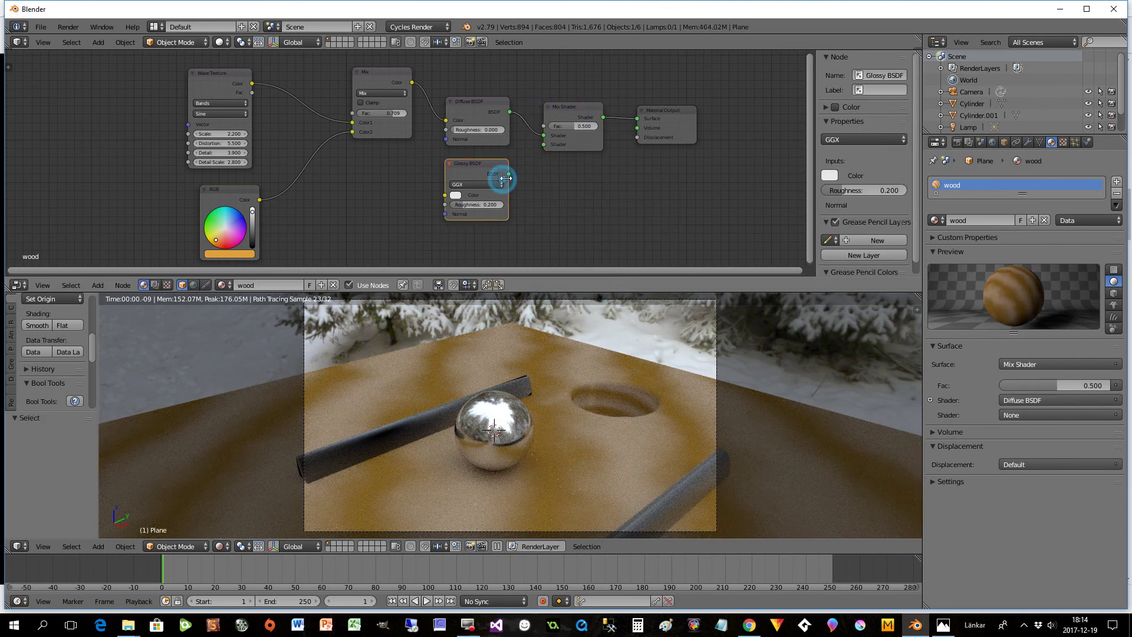
pyautogui.moveTo(508, 174); pyautogui.dragTo(528, 126)
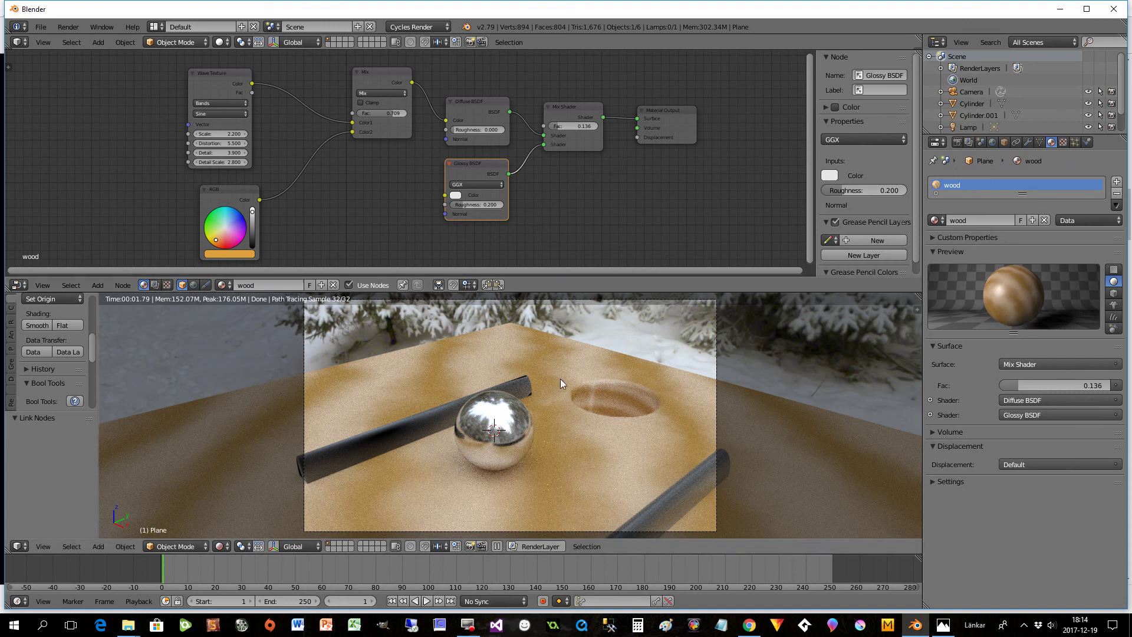
# - Select the first plastic rod, Cylinder.001, to display its Plastic material nodes
pyautogui.rightClick(345, 457)
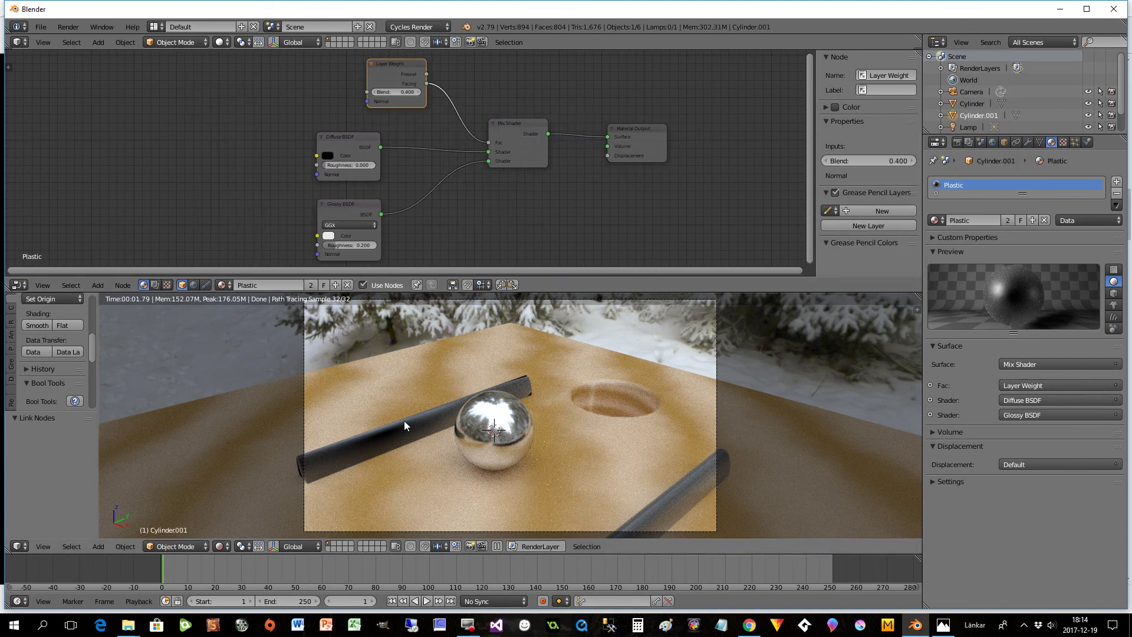